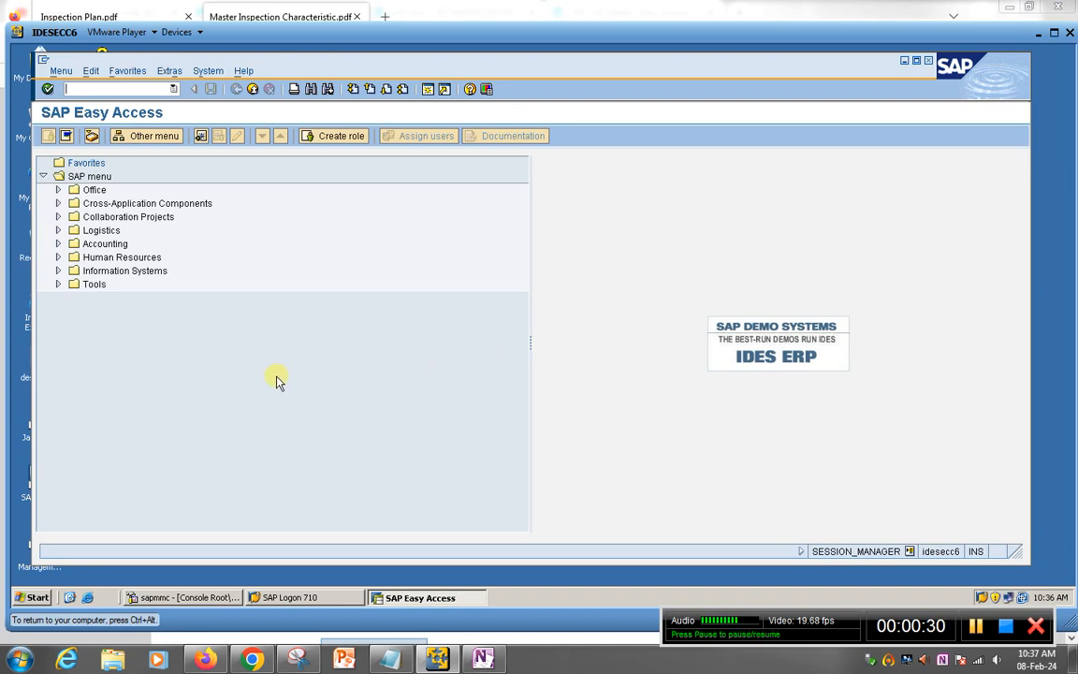
Step: Switch from the SAP window to the browser showing the SAP training blog
{"action": "left_click", "coordinate": [254, 660]}
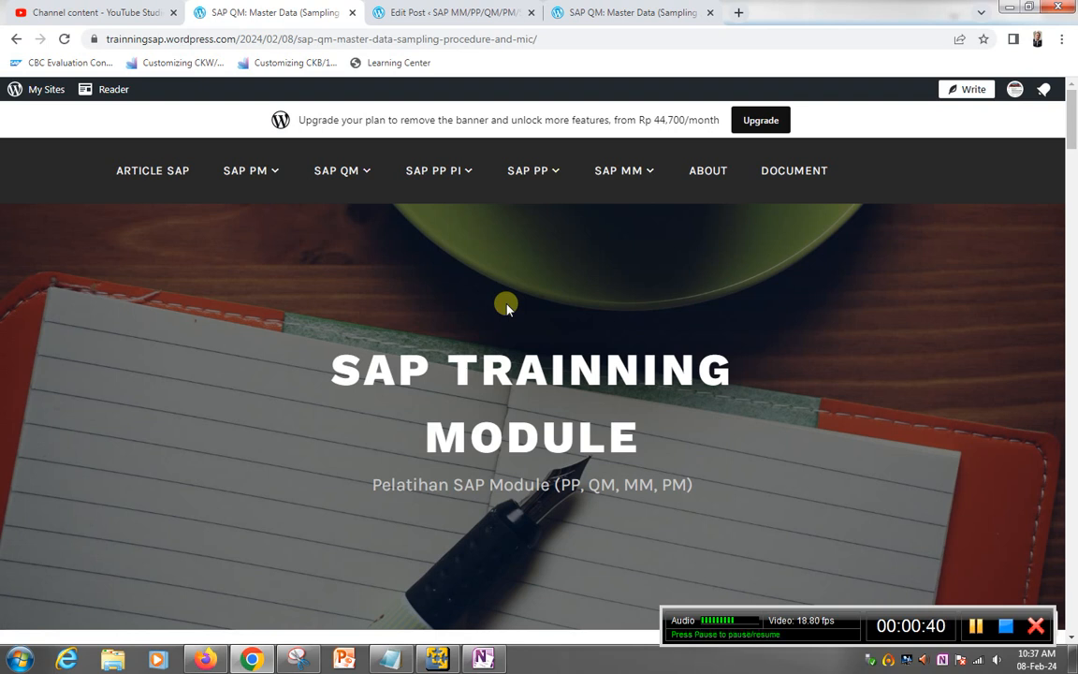
Step: Open the ARTICLE SAP category and search the blog for 'Corrective'
{"action": "left_click", "coordinate": [238, 41]}
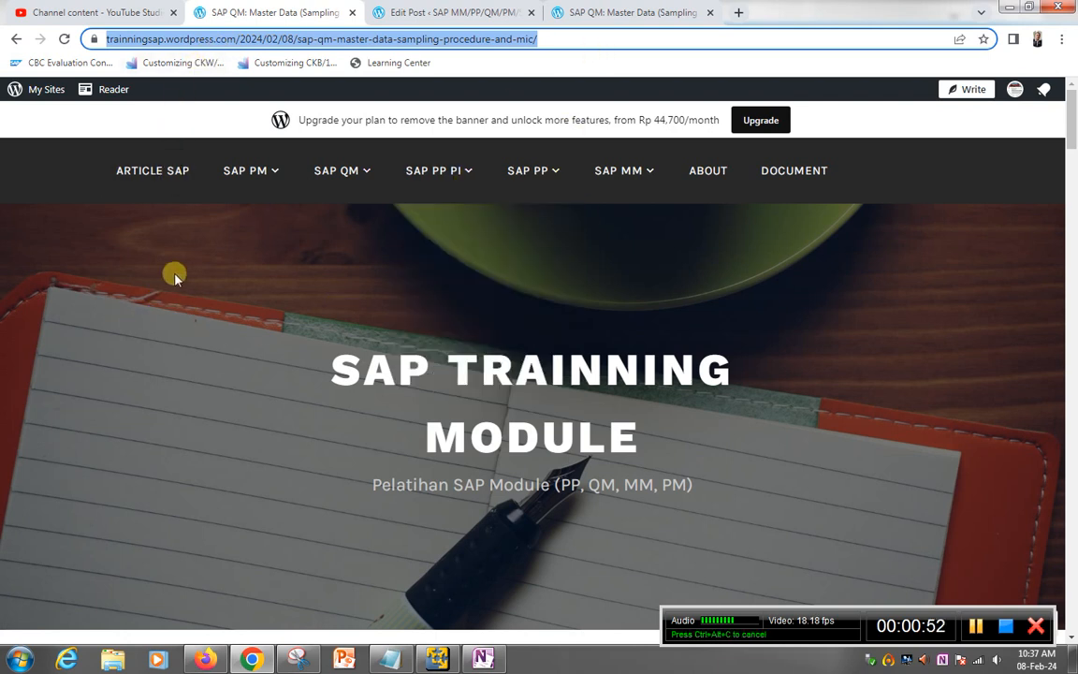
{"action": "left_click", "coordinate": [155, 182]}
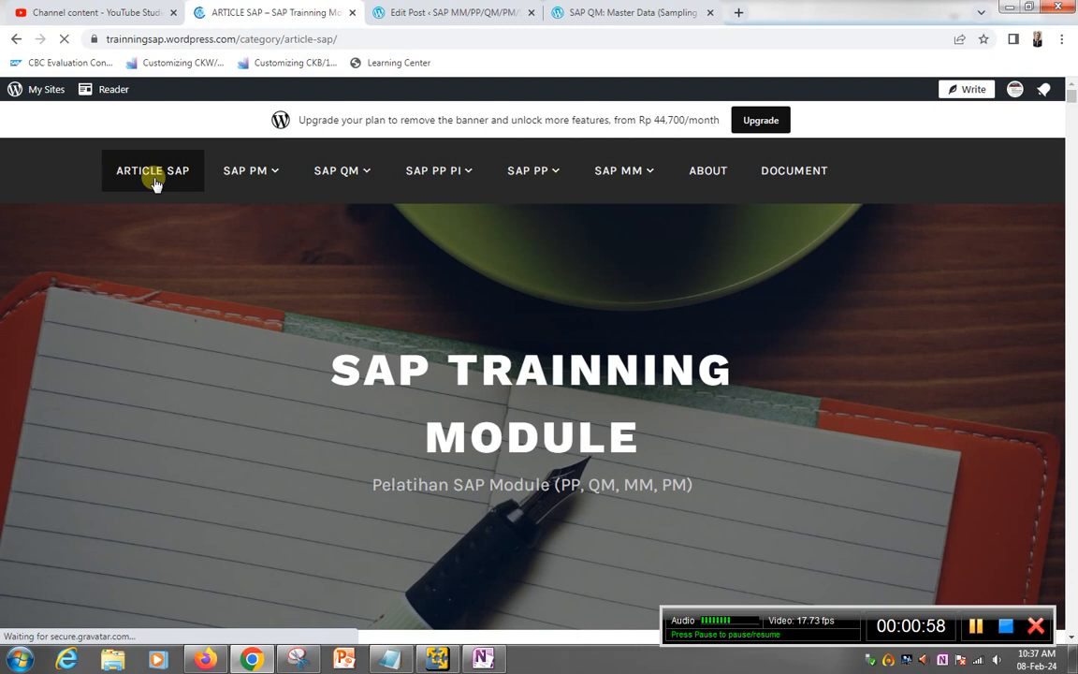
{"action": "scroll", "coordinate": [842, 378], "scroll_direction": "down", "scroll_amount": 4}
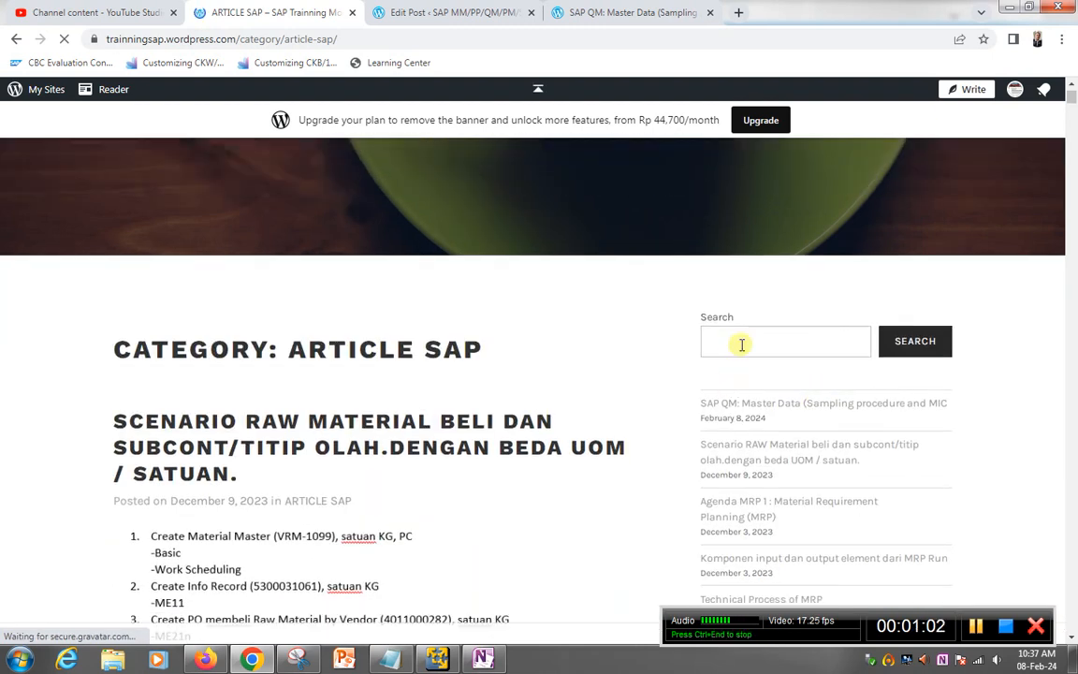
{"action": "left_click", "coordinate": [735, 342]}
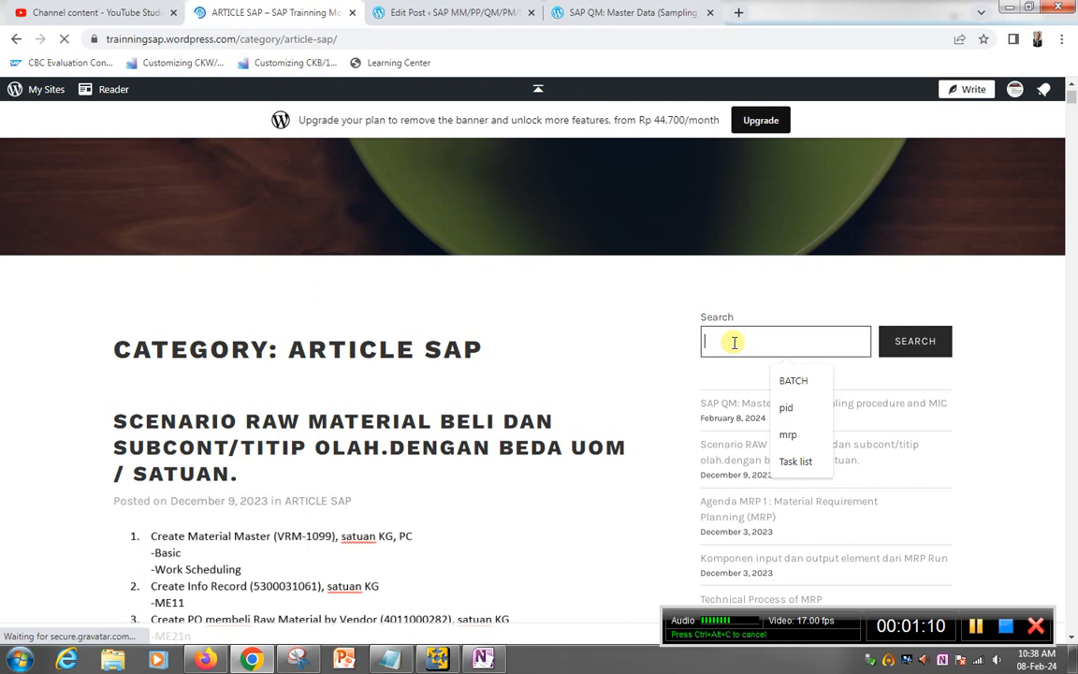
{"action": "type", "text": "Co"}
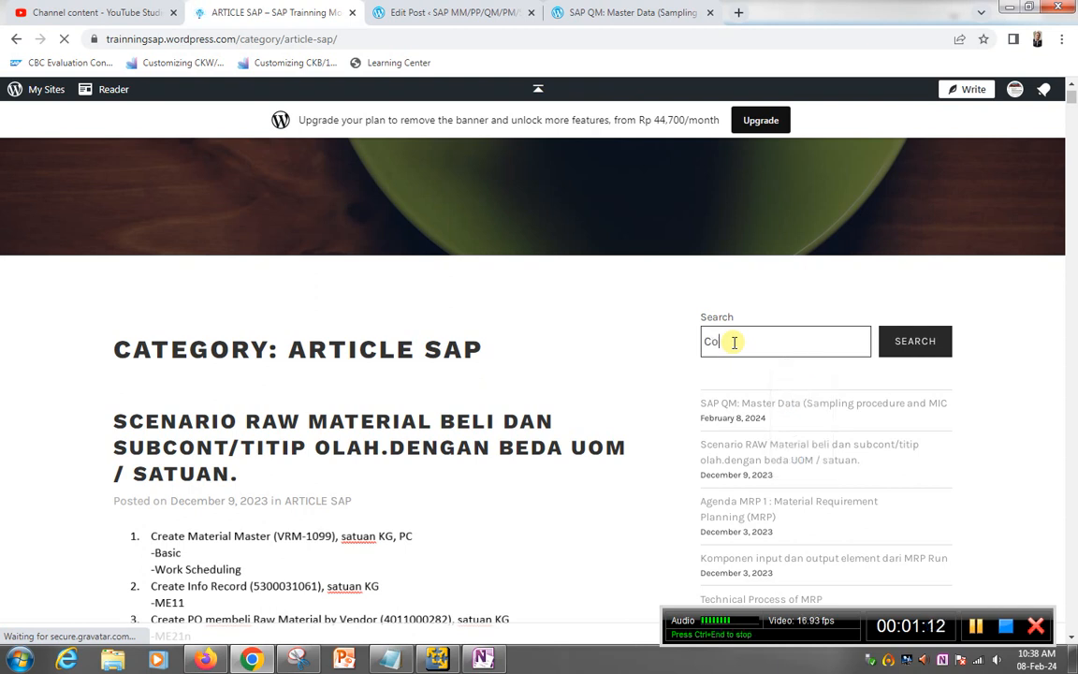
{"action": "type", "text": "rrective"}
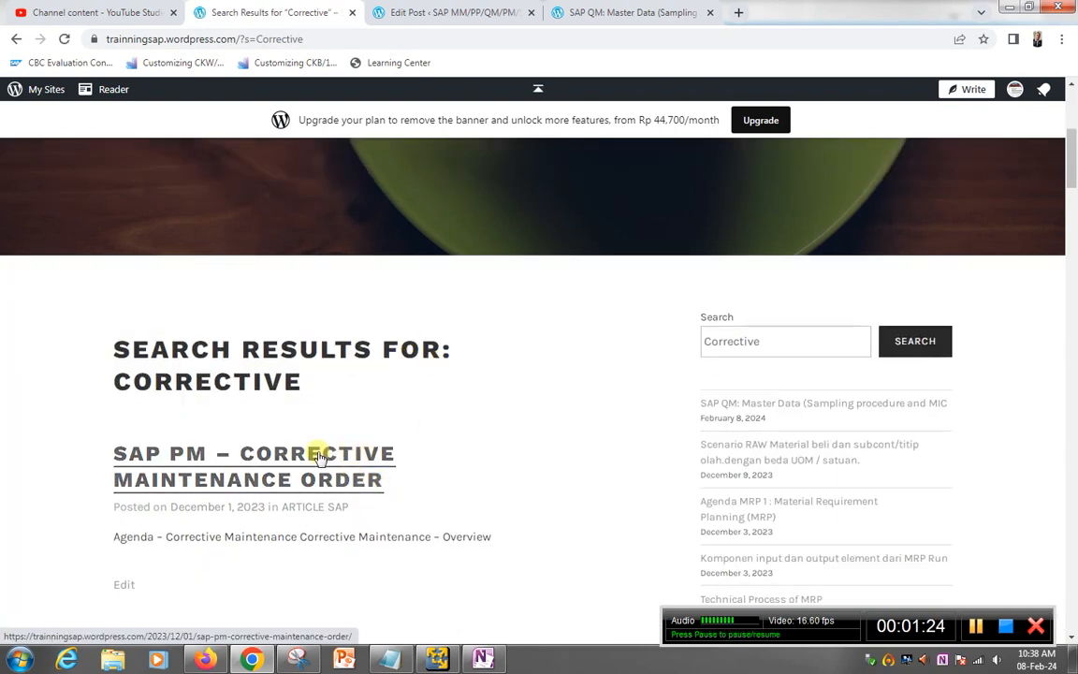
Step: Open the 'SAP PM – Corrective Maintenance Order' post and scroll through its agenda
{"action": "left_click", "coordinate": [329, 456]}
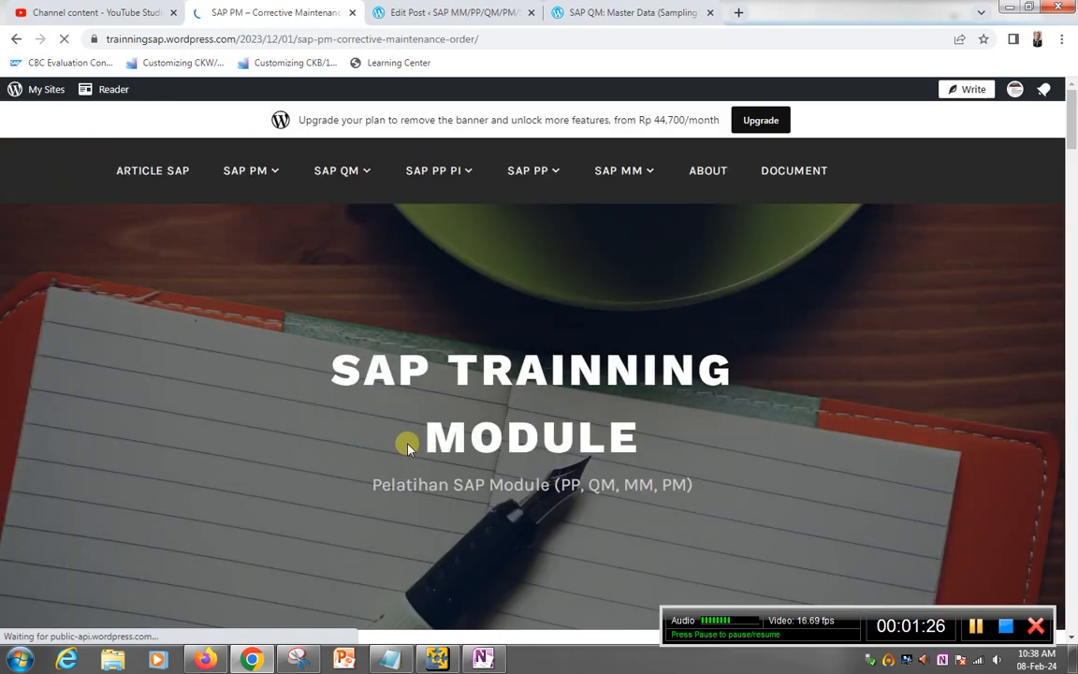
{"action": "scroll", "coordinate": [407, 447], "scroll_direction": "down", "scroll_amount": 6}
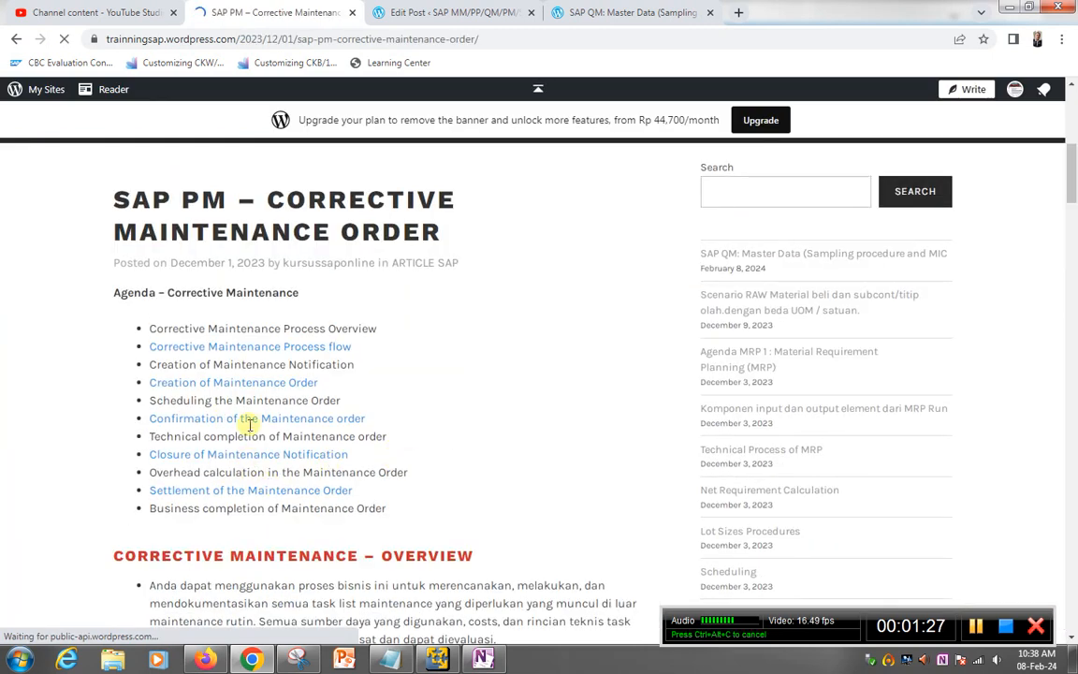
{"action": "scroll", "coordinate": [249, 425], "scroll_direction": "down", "scroll_amount": 10}
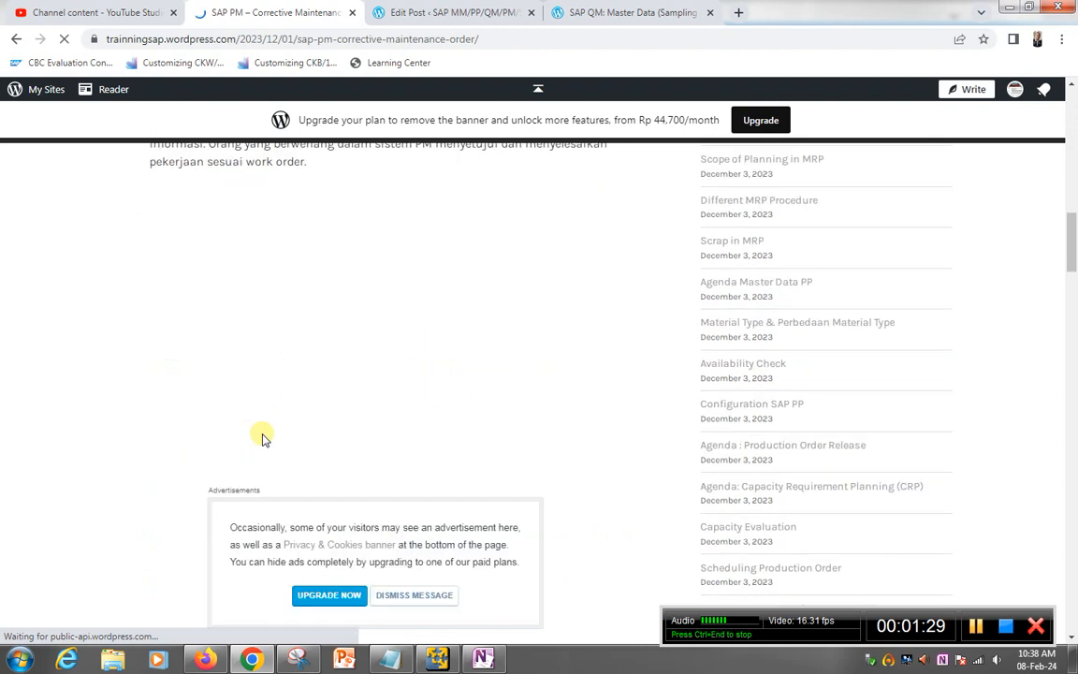
{"action": "scroll", "coordinate": [255, 438], "scroll_direction": "down", "scroll_amount": 1}
{"action": "scroll", "coordinate": [308, 434], "scroll_direction": "up", "scroll_amount": 2}
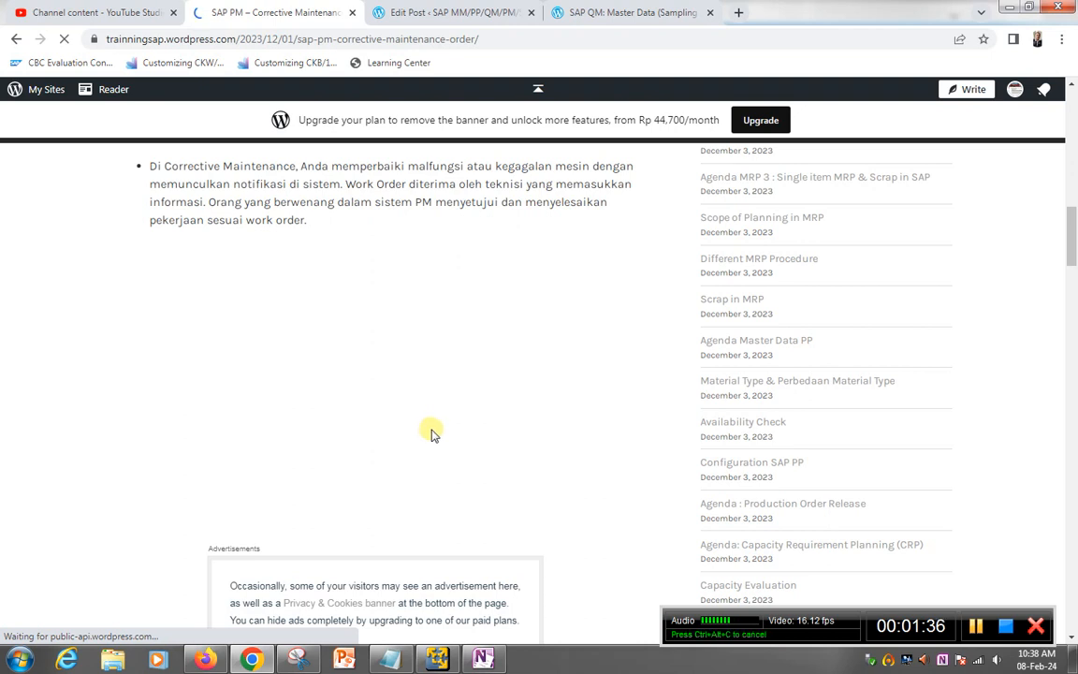
{"action": "scroll", "coordinate": [459, 434], "scroll_direction": "up", "scroll_amount": 12}
{"action": "scroll", "coordinate": [599, 487], "scroll_direction": "down", "scroll_amount": 4}
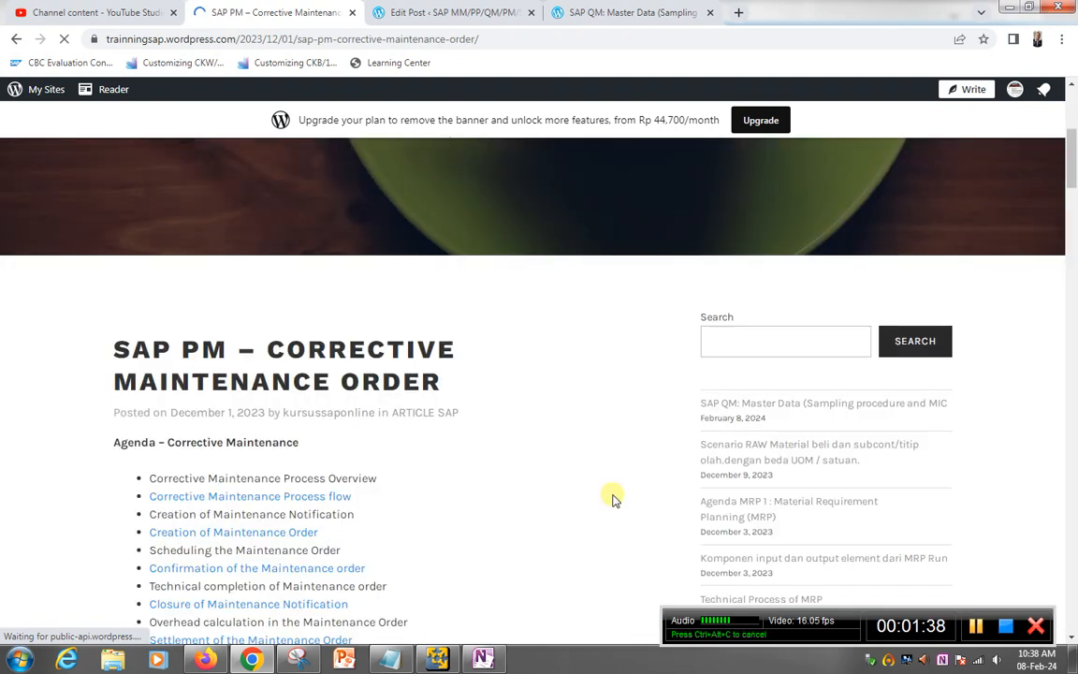
Step: Search the training blog for 'MRP'
{"action": "left_click", "coordinate": [723, 344]}
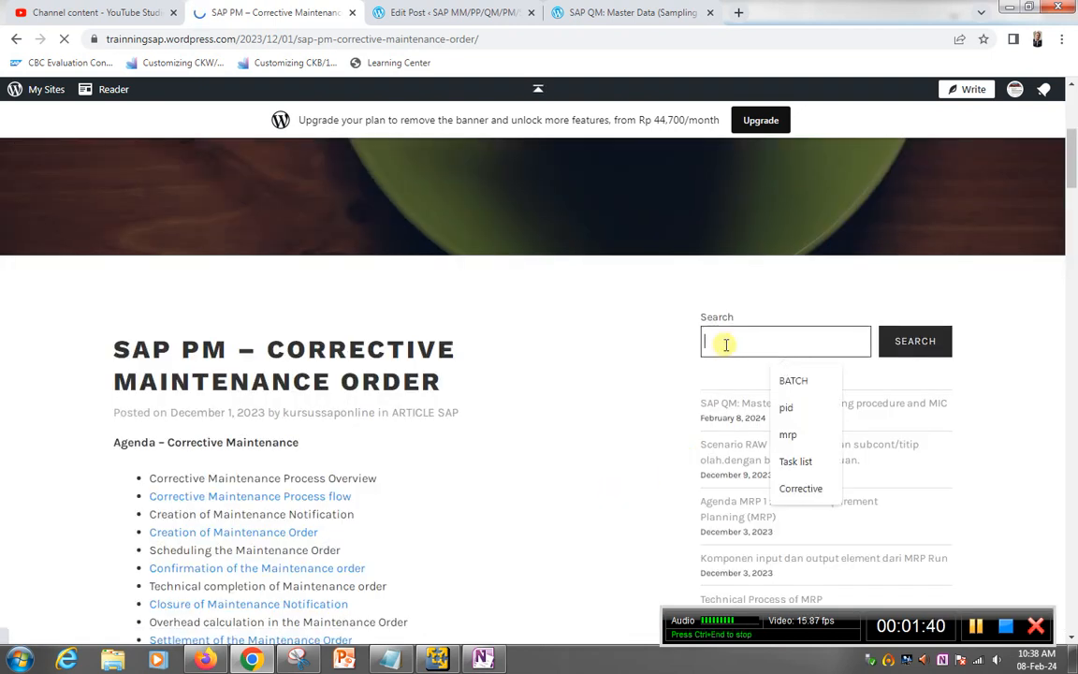
{"action": "type", "text": "B"}
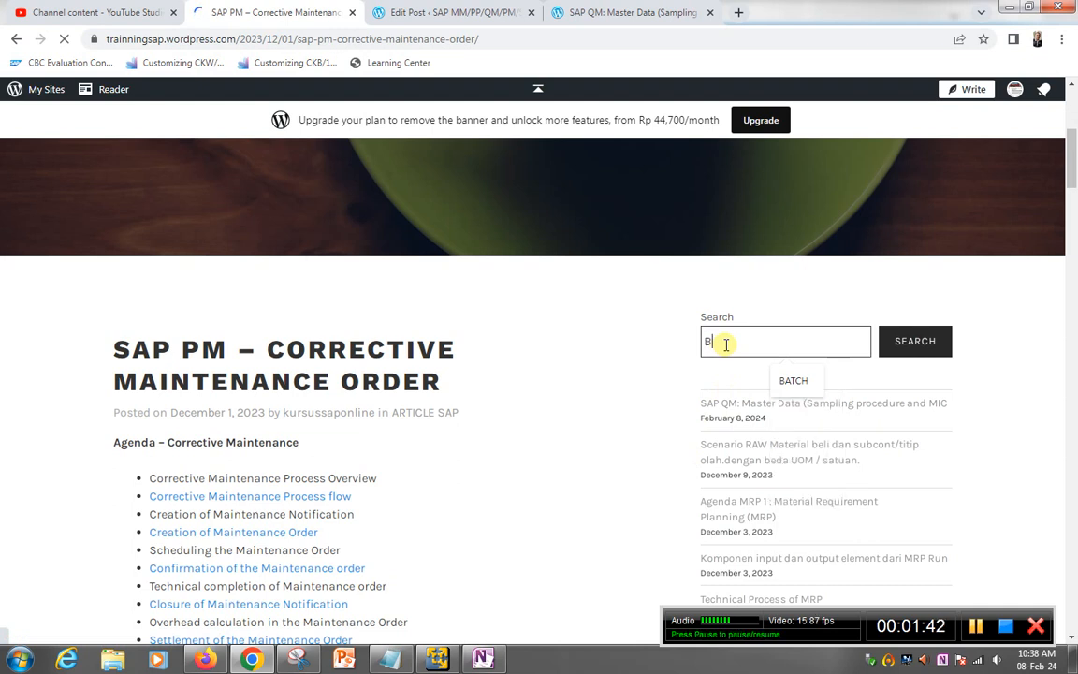
{"action": "key", "text": "BackSpace"}
{"action": "type", "text": "MRP"}
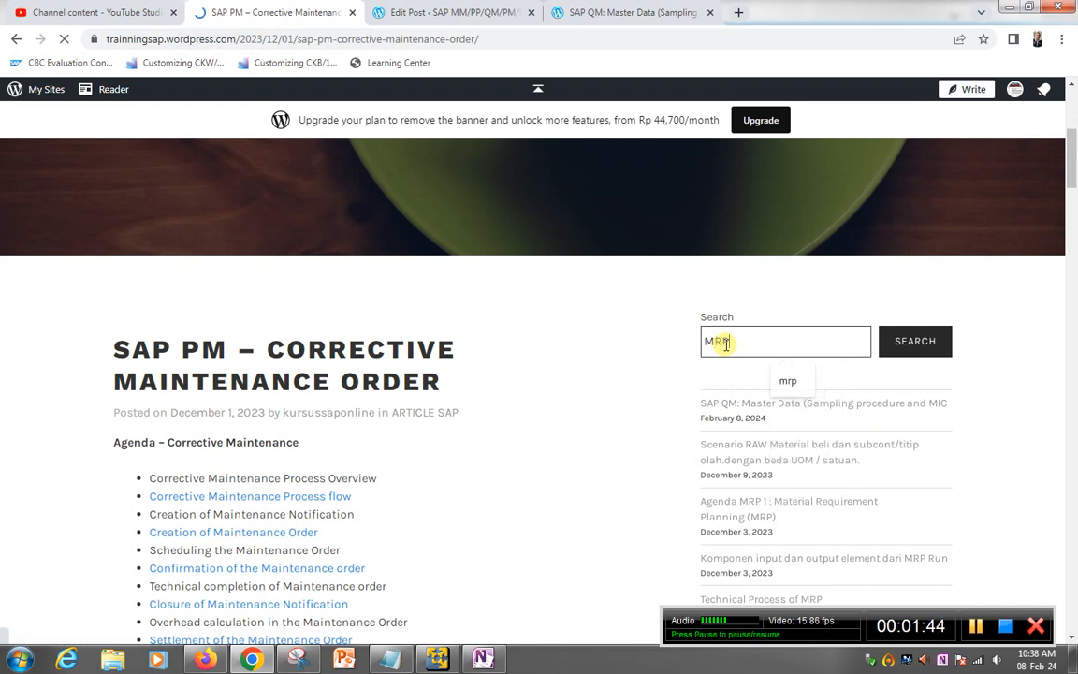
{"action": "left_click", "coordinate": [916, 341]}
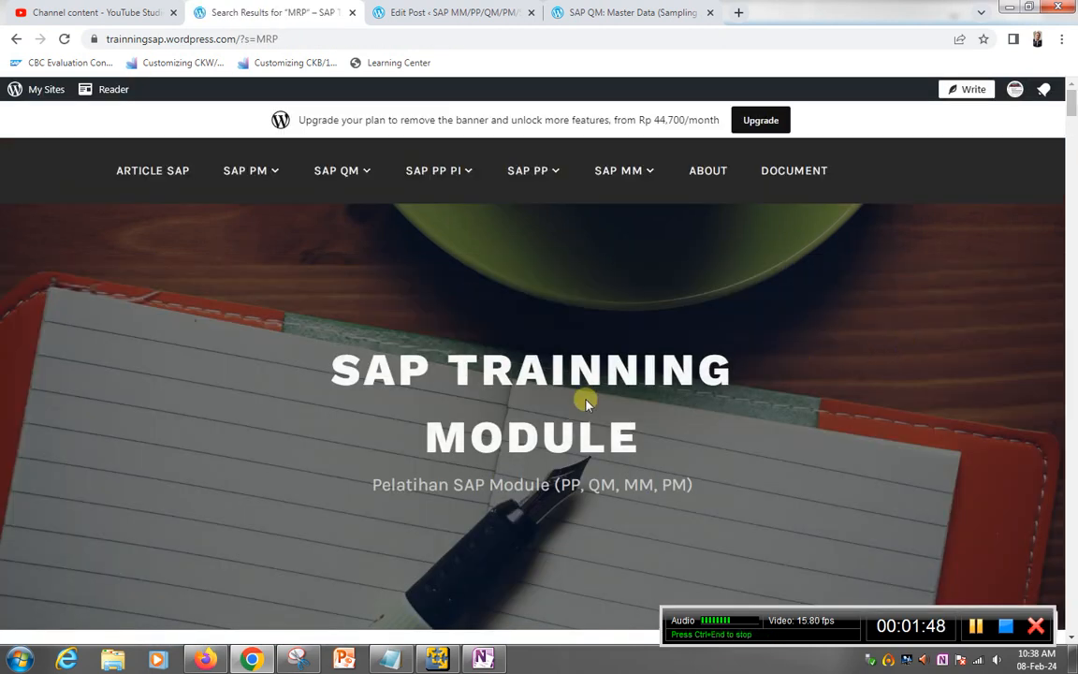
Step: Read through the Agenda MRP 1 post, then switch back to SAP Easy Access
{"action": "scroll", "coordinate": [586, 402], "scroll_direction": "down", "scroll_amount": 3}
{"action": "scroll", "coordinate": [449, 485], "scroll_direction": "down", "scroll_amount": 1}
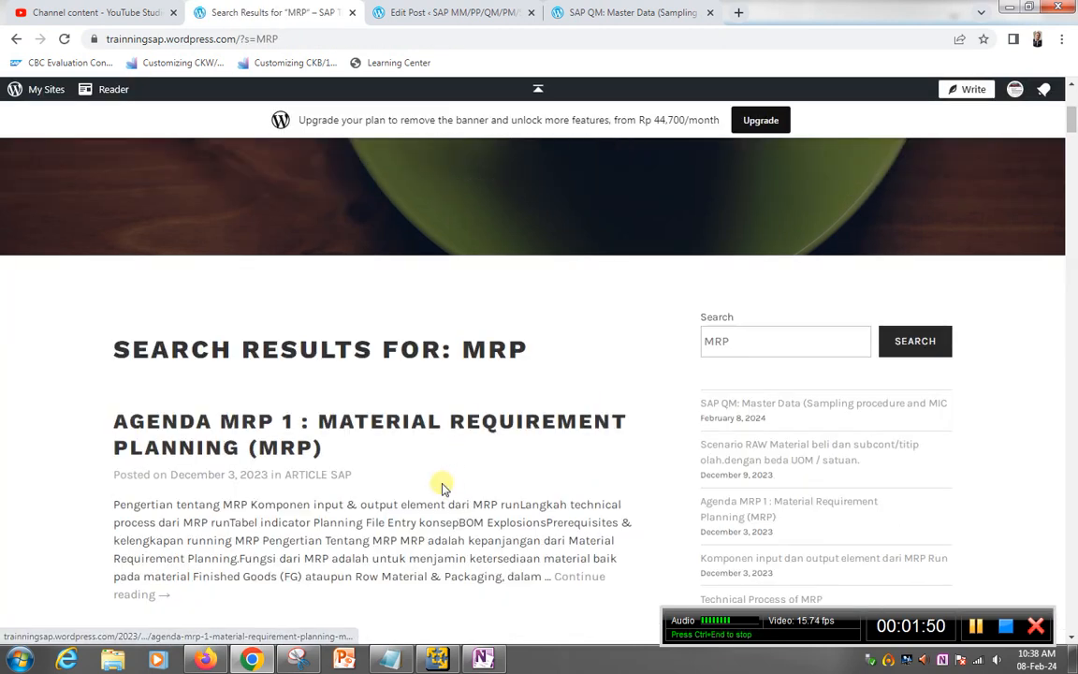
{"action": "left_click", "coordinate": [366, 432]}
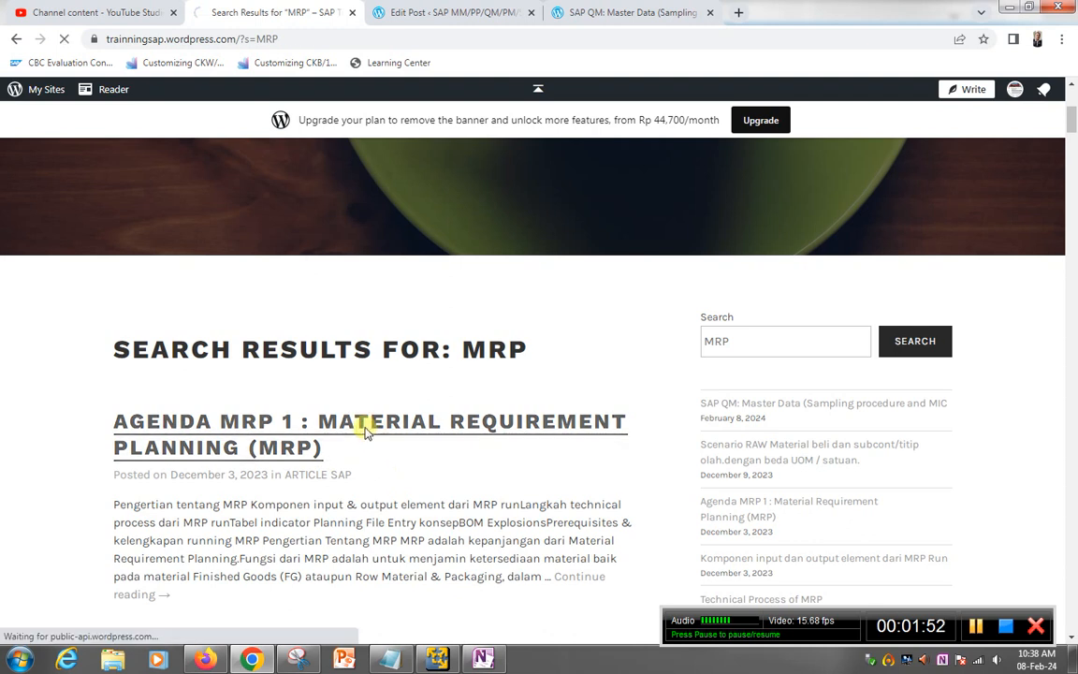
{"action": "scroll", "coordinate": [325, 387], "scroll_direction": "down", "scroll_amount": 5}
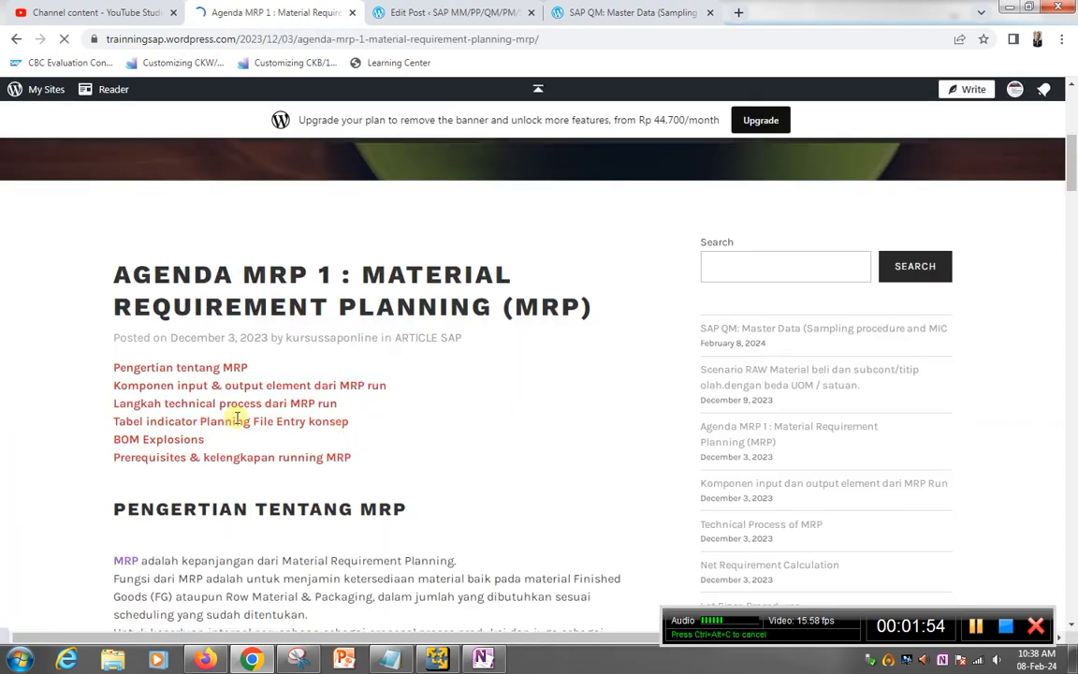
{"action": "scroll", "coordinate": [239, 418], "scroll_direction": "down", "scroll_amount": 4}
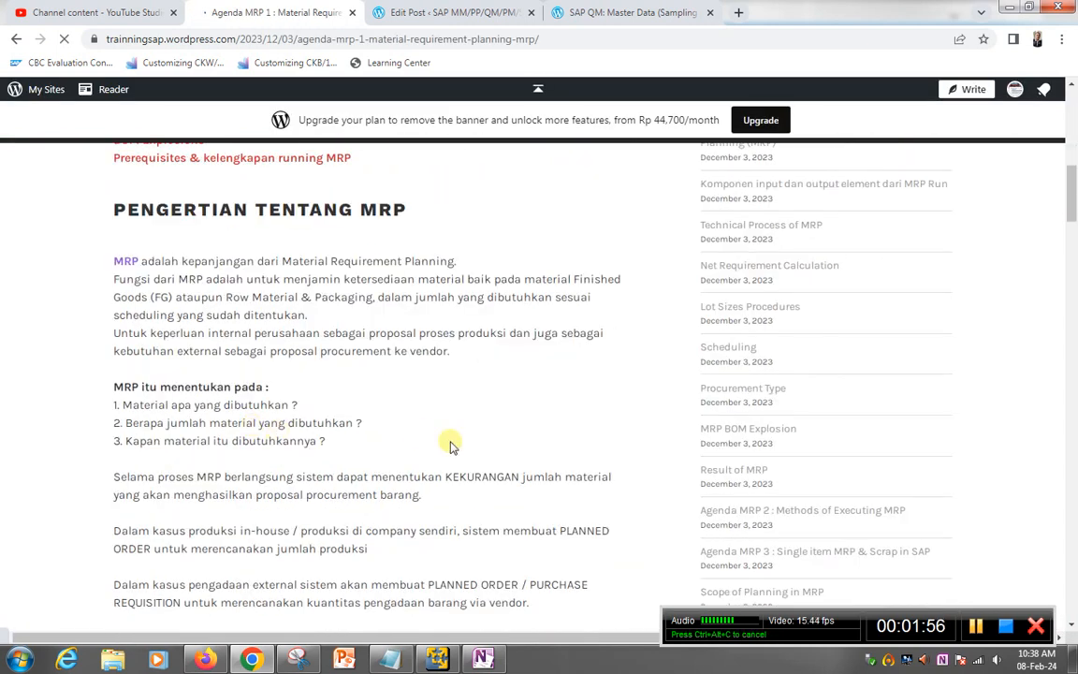
{"action": "scroll", "coordinate": [390, 442], "scroll_direction": "down", "scroll_amount": 9}
{"action": "scroll", "coordinate": [391, 448], "scroll_direction": "down", "scroll_amount": 3}
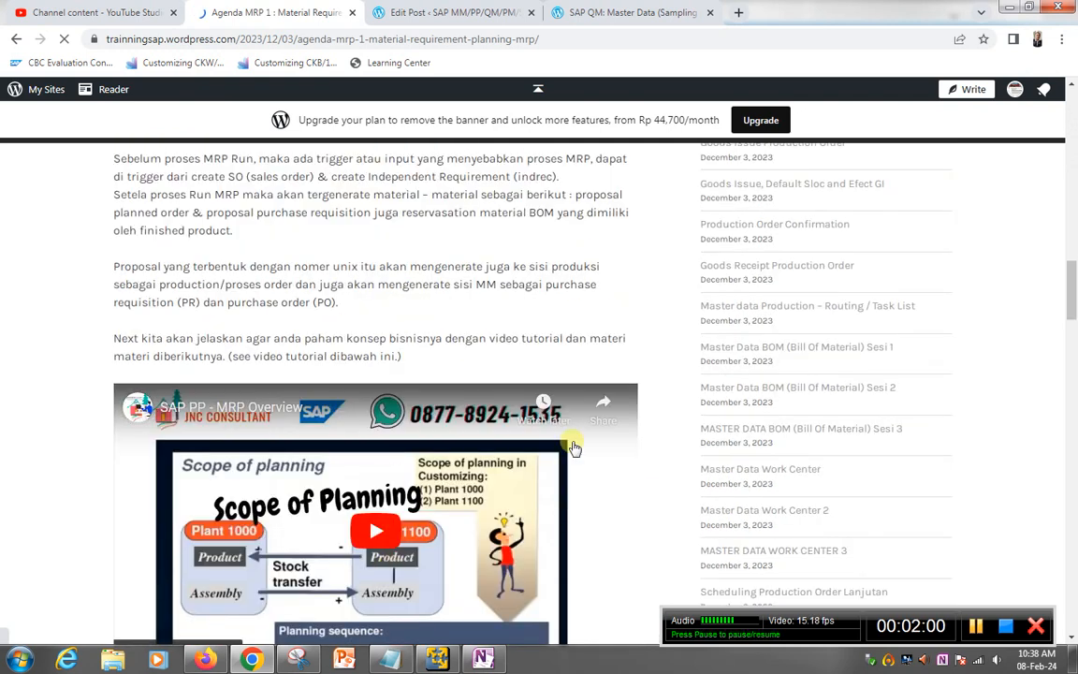
{"action": "scroll", "coordinate": [598, 421], "scroll_direction": "up", "scroll_amount": 7}
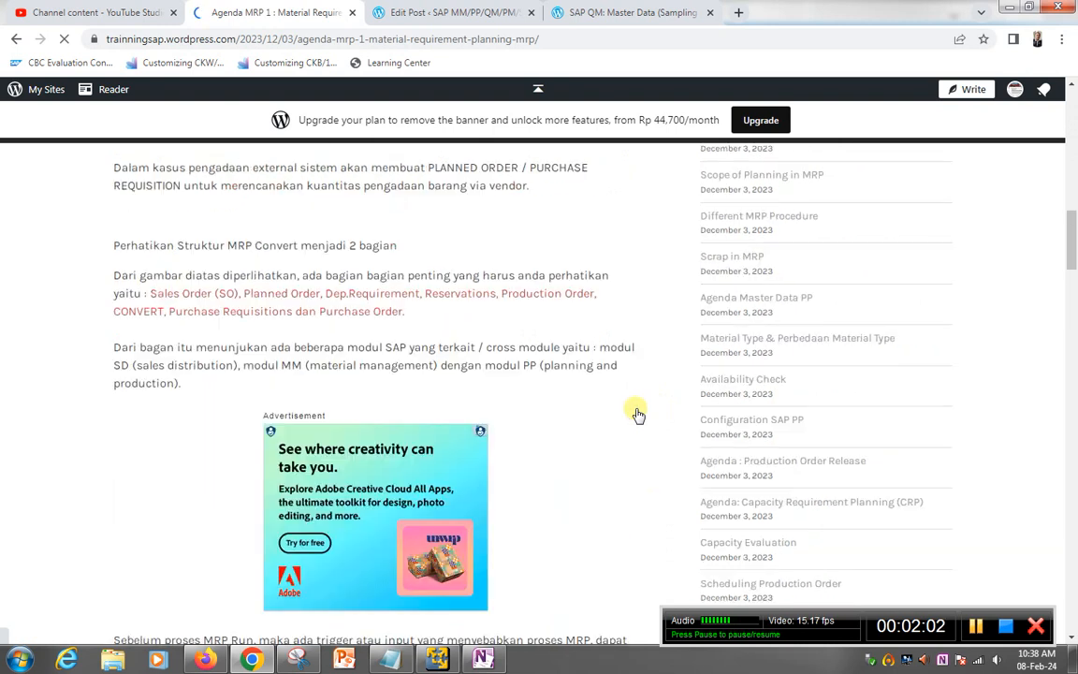
{"action": "scroll", "coordinate": [620, 421], "scroll_direction": "up", "scroll_amount": 10}
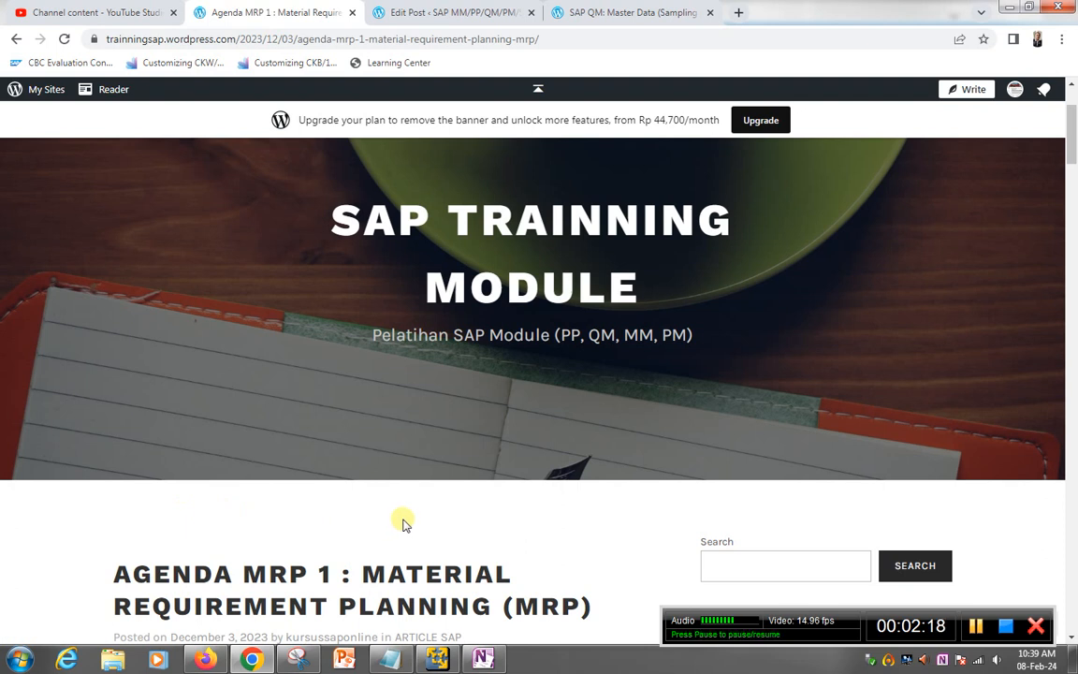
{"action": "key", "text": "alt+Tab"}
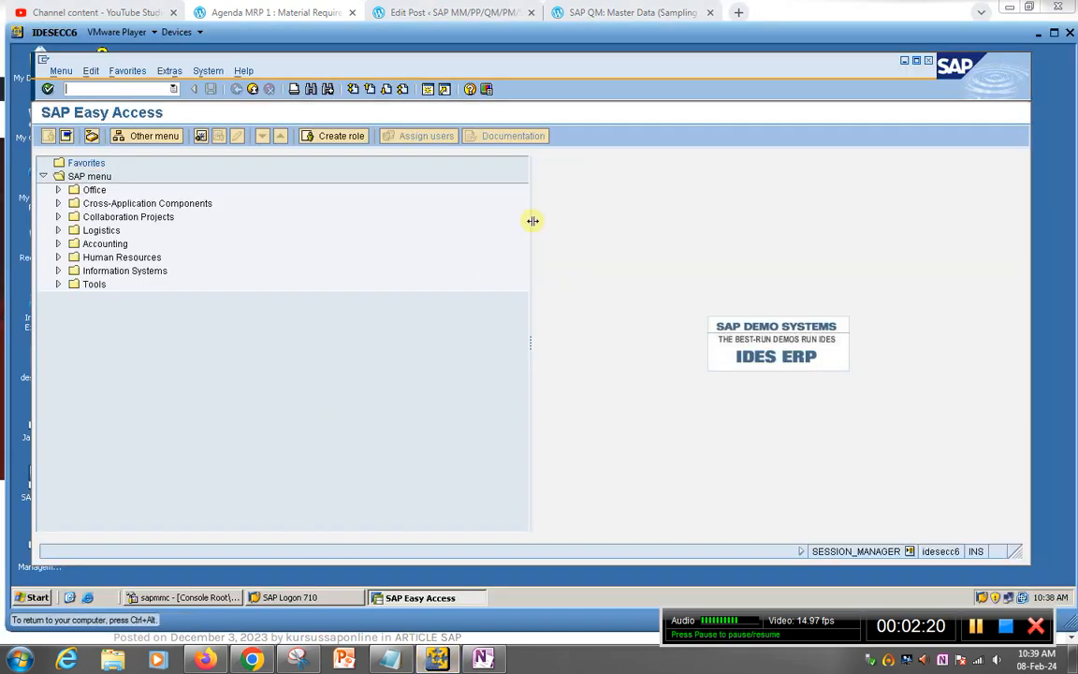
{"action": "left_click", "coordinate": [464, 47]}
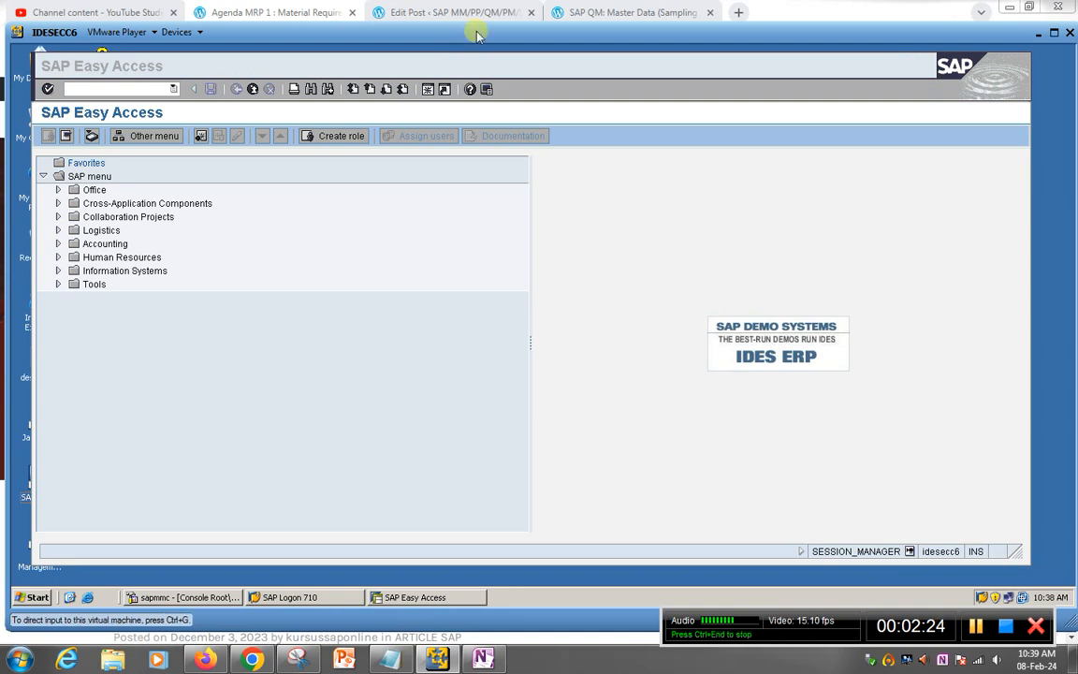
{"action": "left_click_drag", "start_coordinate": [476, 35], "coordinate": [485, 31]}
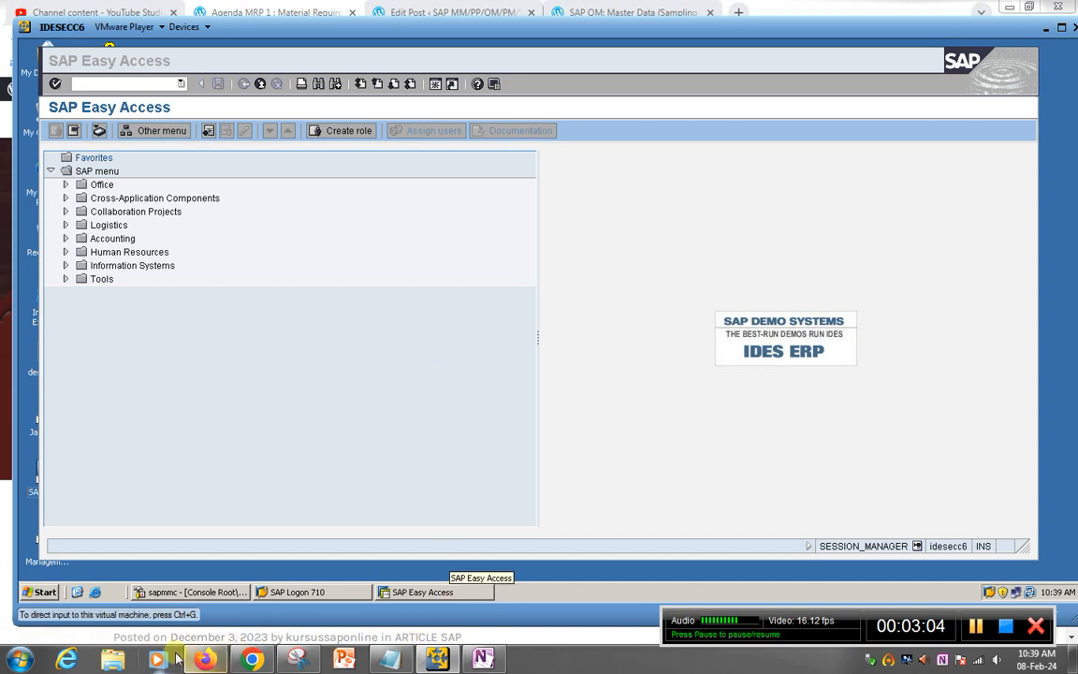
{"action": "left_click", "coordinate": [112, 661]}
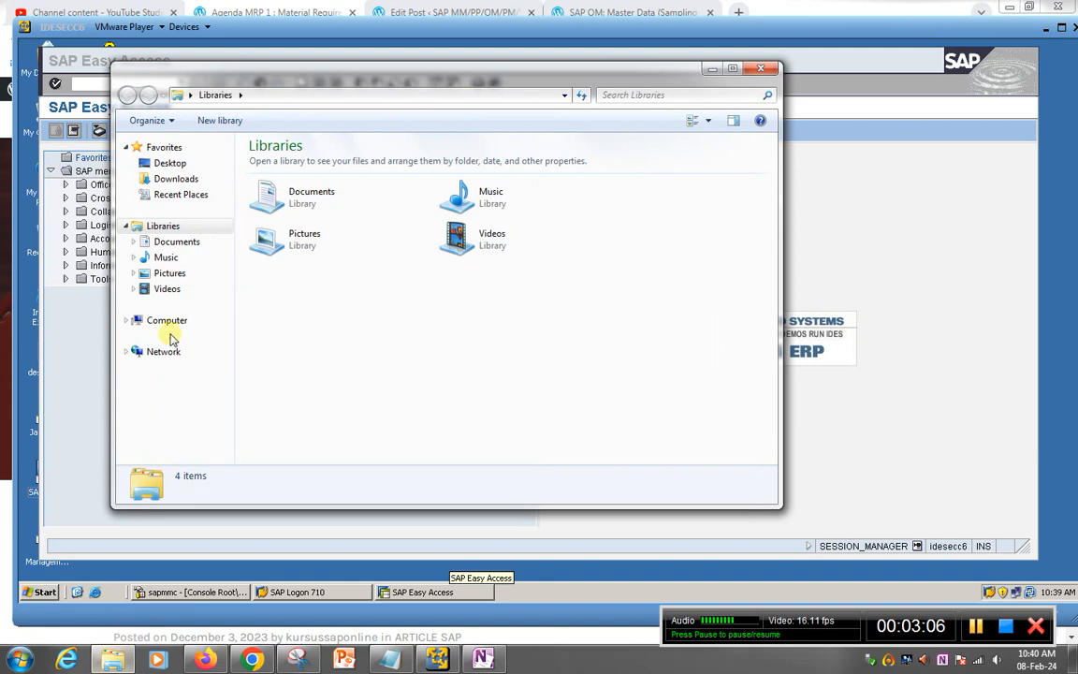
Step: Check the SAP IDES ECC6 SR2 folder's size (378 GB) on New Volume (D:), then return to SAP
{"action": "left_click", "coordinate": [170, 319]}
{"action": "double_click", "coordinate": [495, 182]}
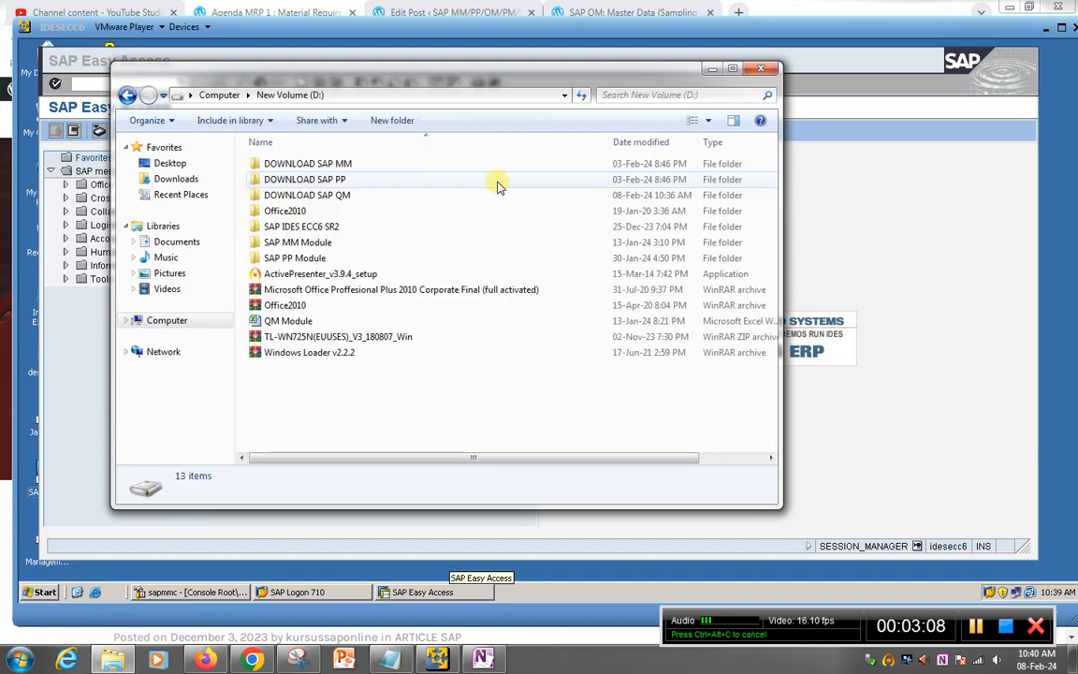
{"action": "left_click", "coordinate": [353, 232]}
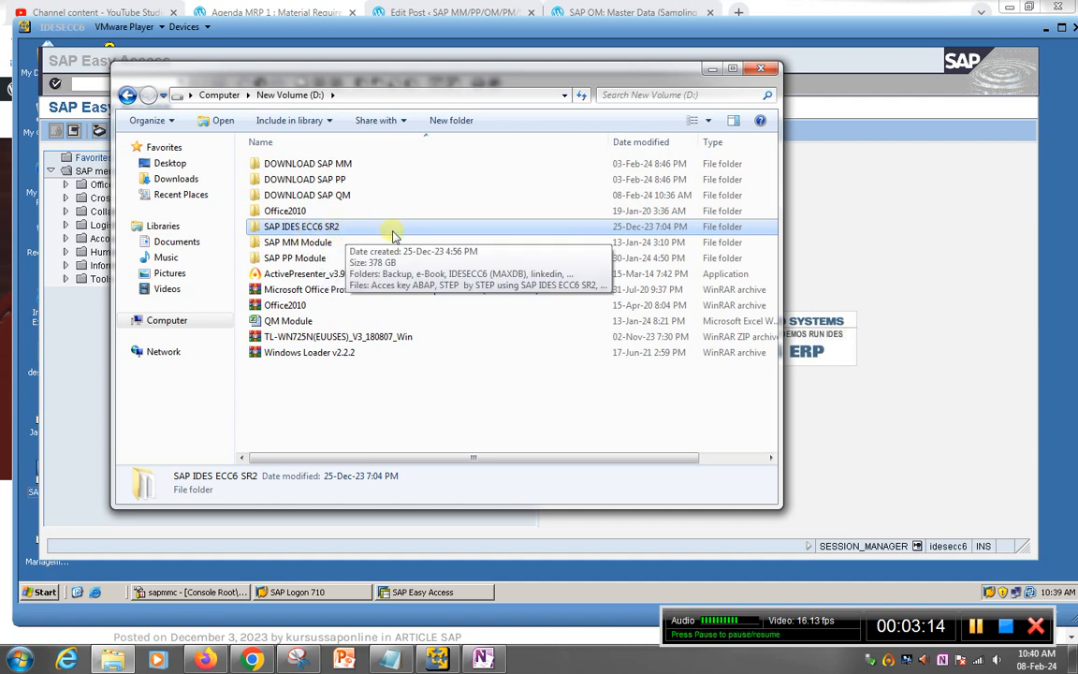
{"action": "right_click", "coordinate": [393, 234]}
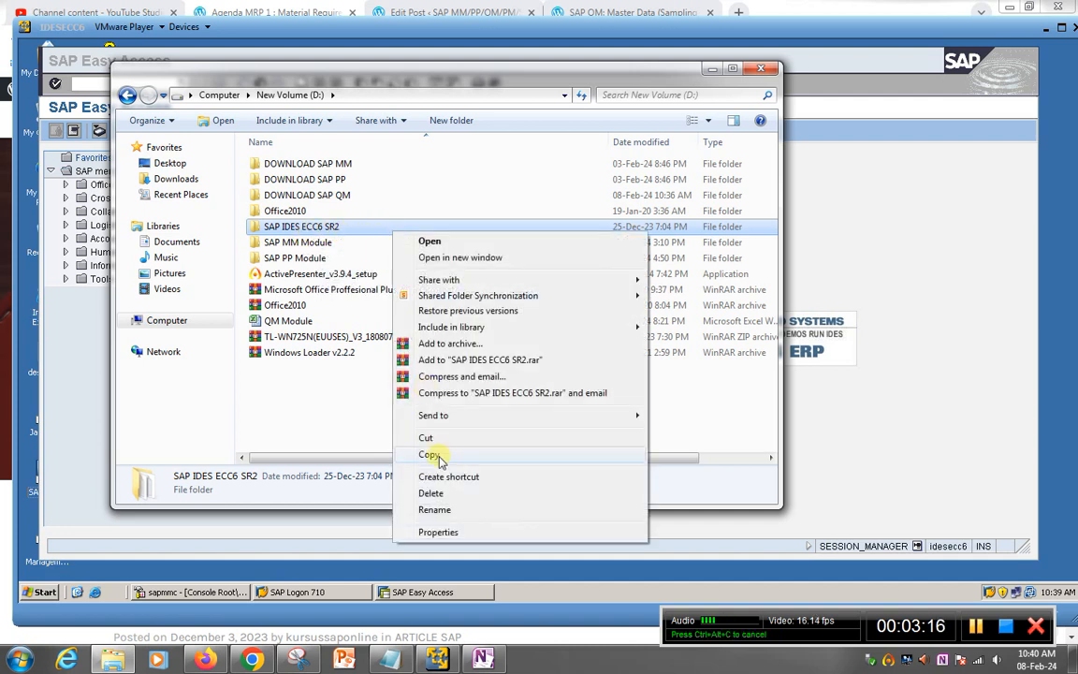
{"action": "left_click", "coordinate": [439, 532]}
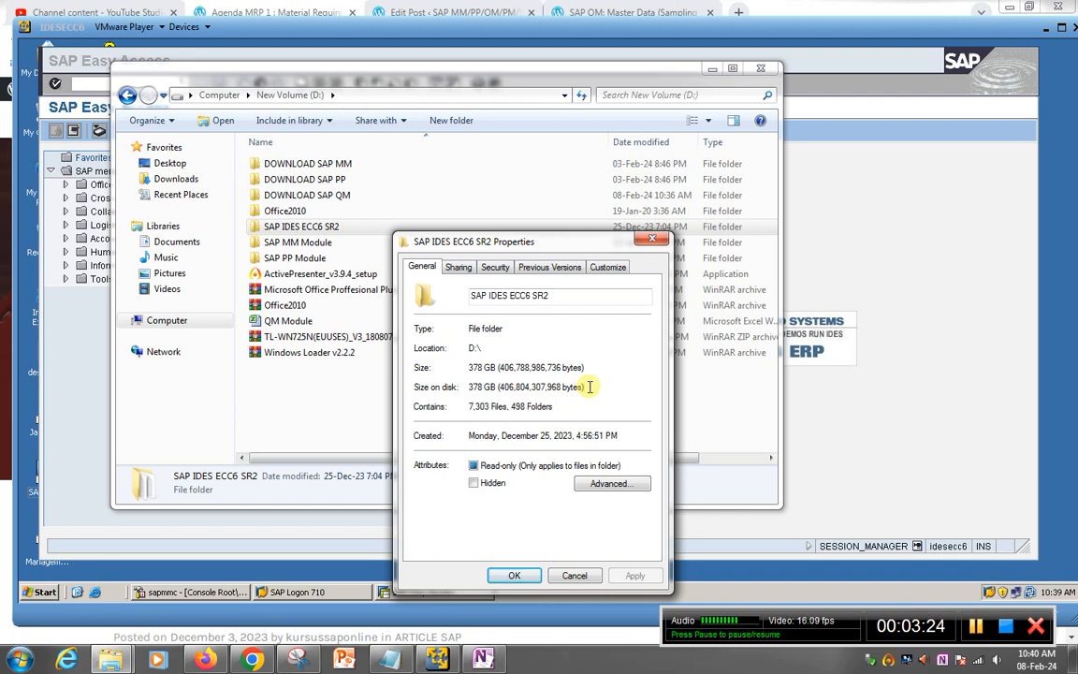
{"action": "left_click", "coordinate": [574, 577]}
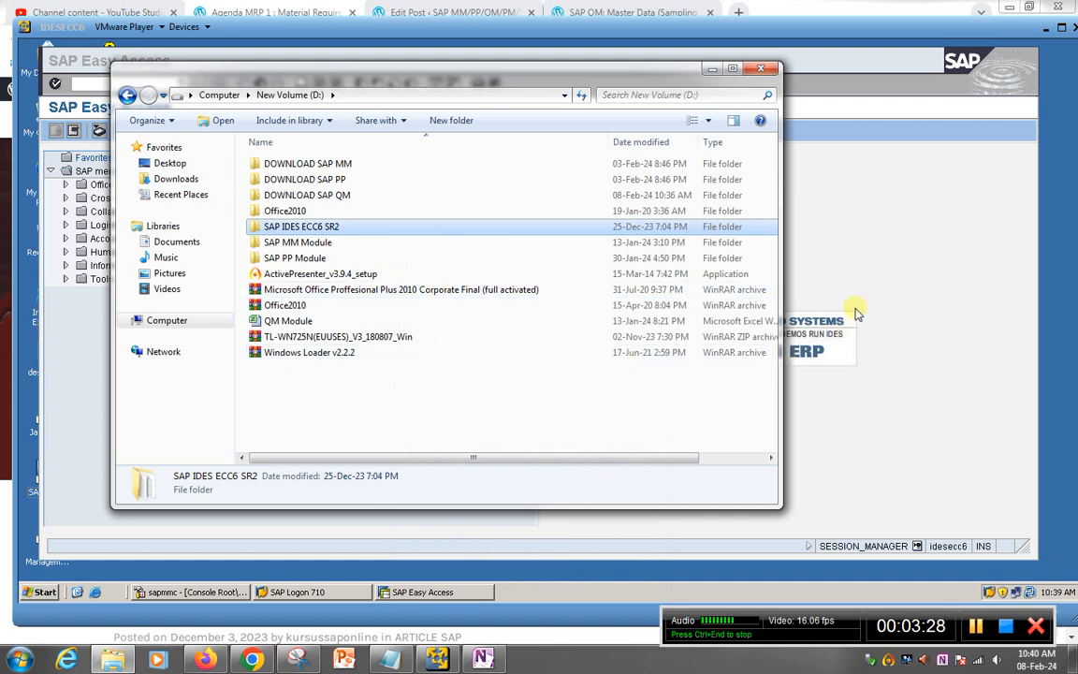
{"action": "left_click", "coordinate": [858, 259]}
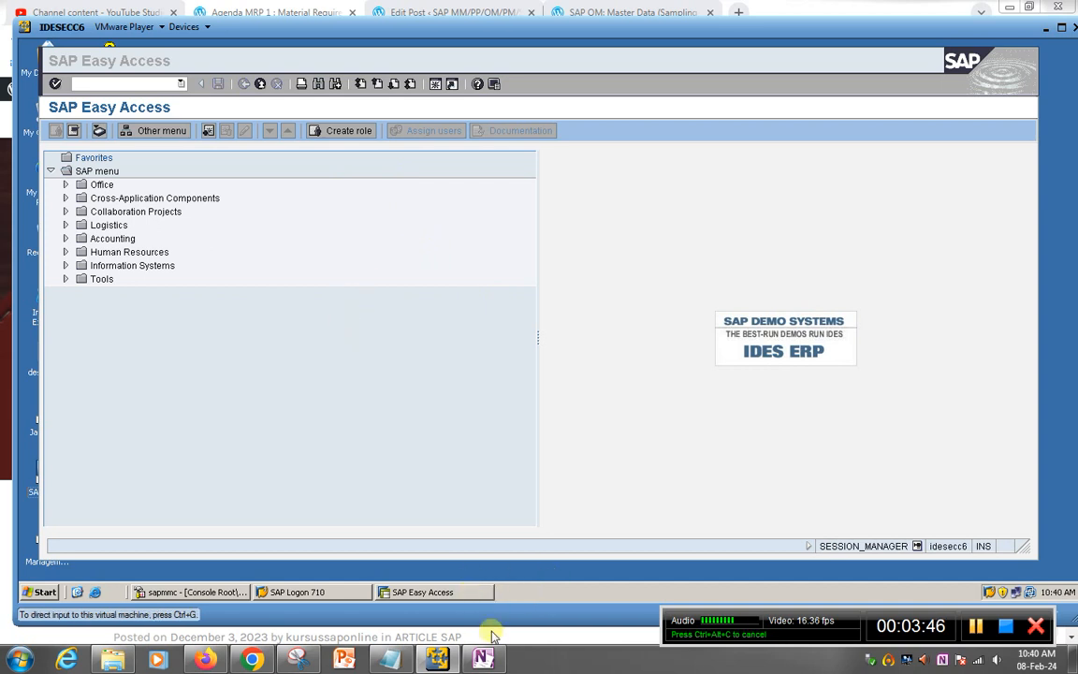
Step: Review the Inspection Plant notes in OneNote, then open Master Inspection Characteristic.pdf from DOWNLOAD SAP QM
{"action": "left_click", "coordinate": [483, 658]}
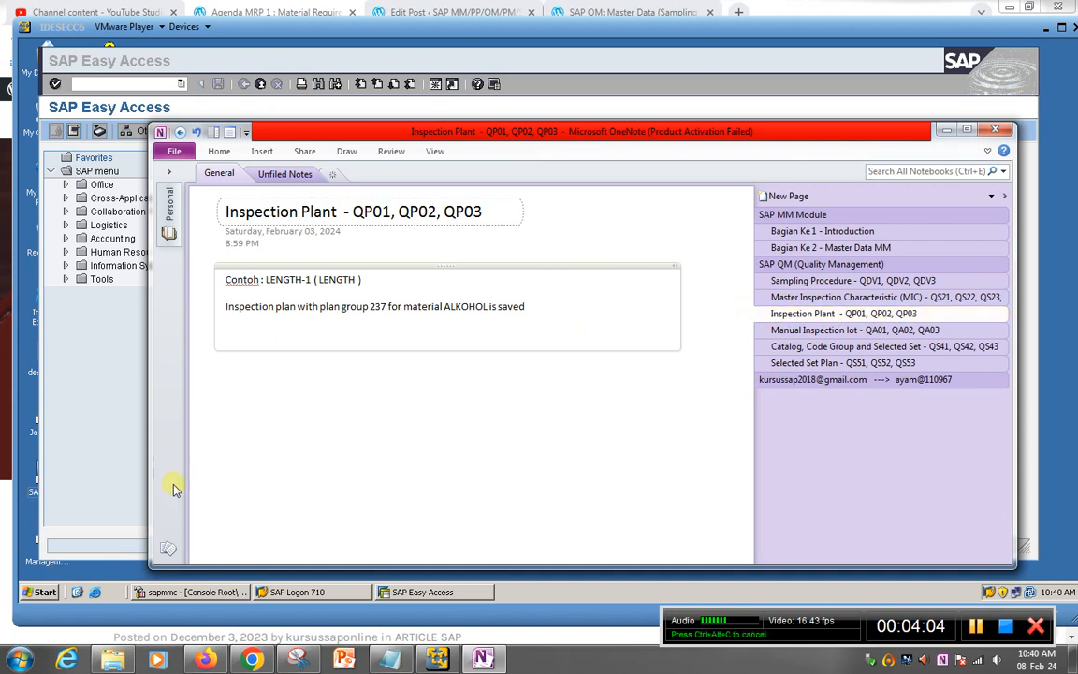
{"action": "left_click", "coordinate": [113, 659]}
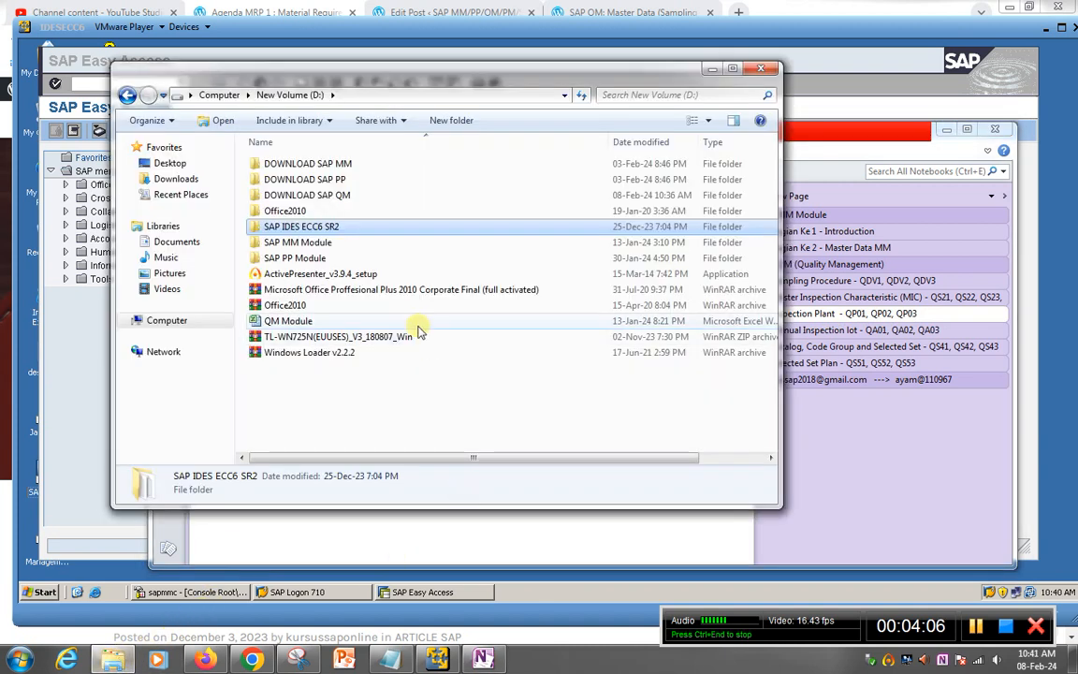
{"action": "double_click", "coordinate": [351, 196]}
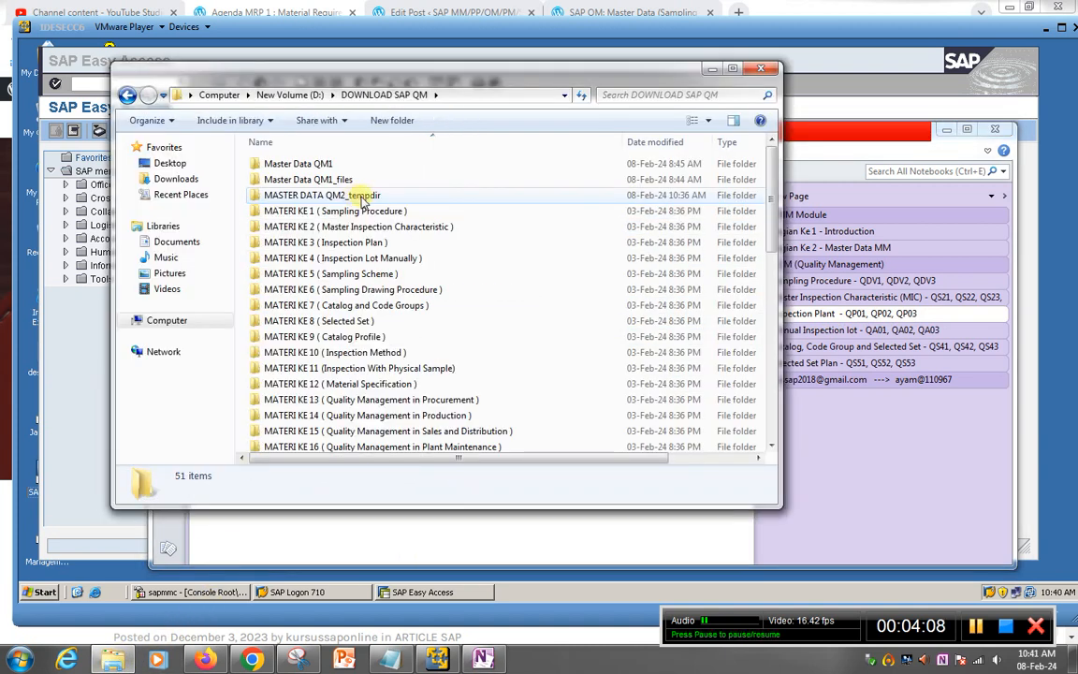
{"action": "left_click", "coordinate": [206, 659]}
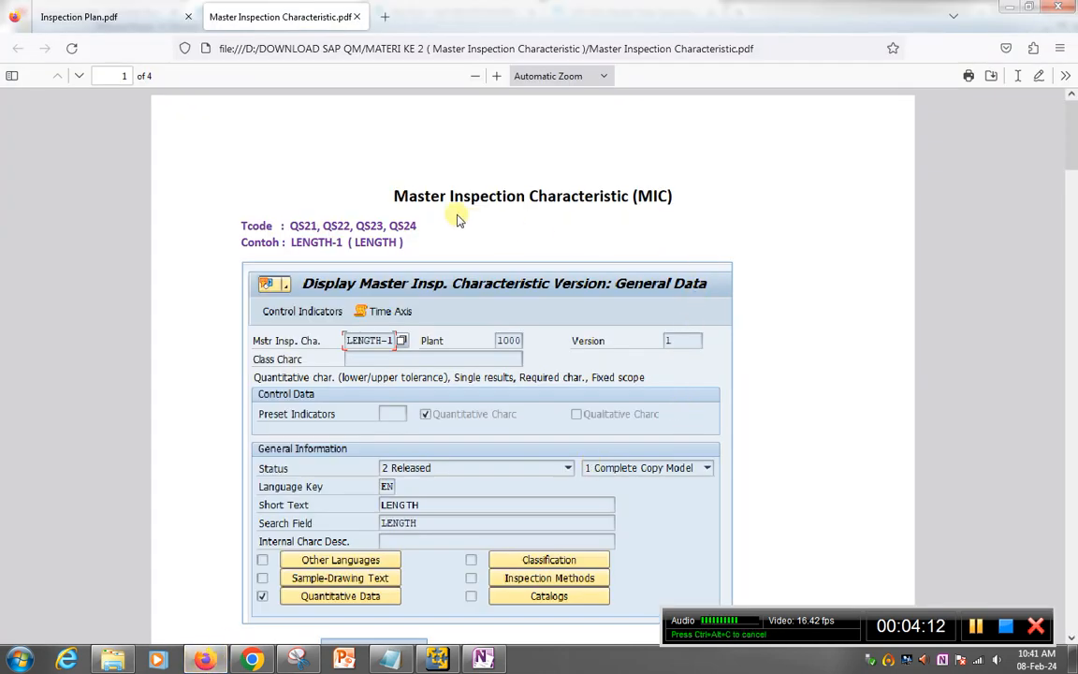
Step: Close the Master Inspection Characteristic.pdf tab so Inspection Plan.pdf is shown
{"action": "left_click", "coordinate": [357, 17]}
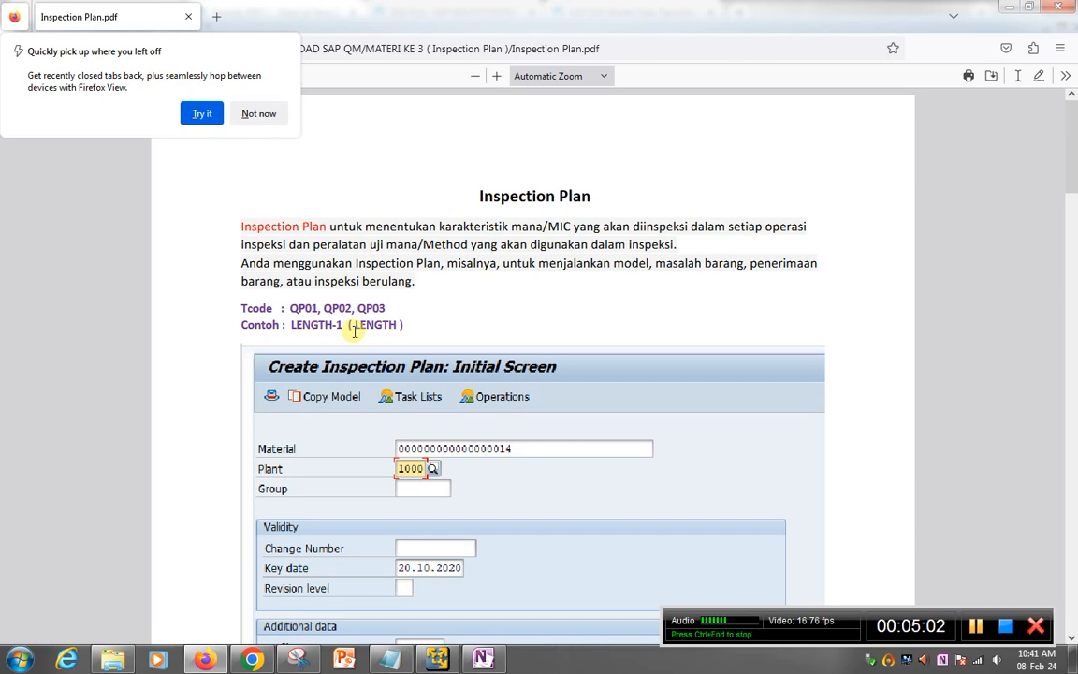
Step: Dismiss the tab-recovery popup, read all three pages of Inspection Plan.pdf, and return to SAP
{"action": "scroll", "coordinate": [530, 479], "scroll_direction": "down", "scroll_amount": 1}
{"action": "left_click", "coordinate": [528, 480]}
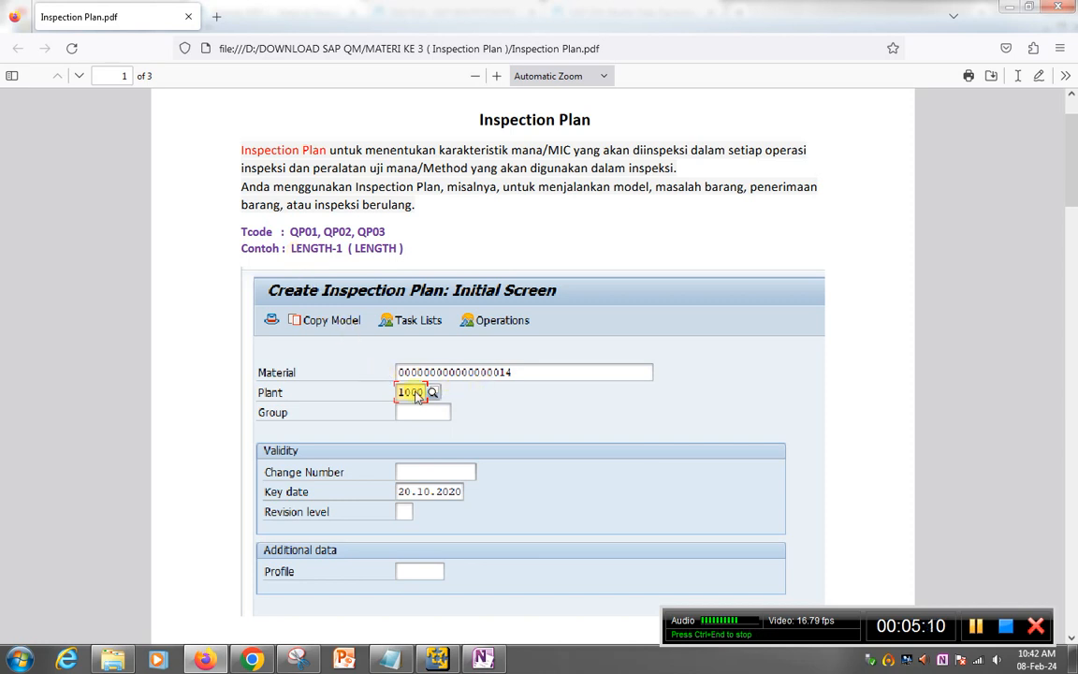
{"action": "scroll", "coordinate": [416, 396], "scroll_direction": "down", "scroll_amount": 2}
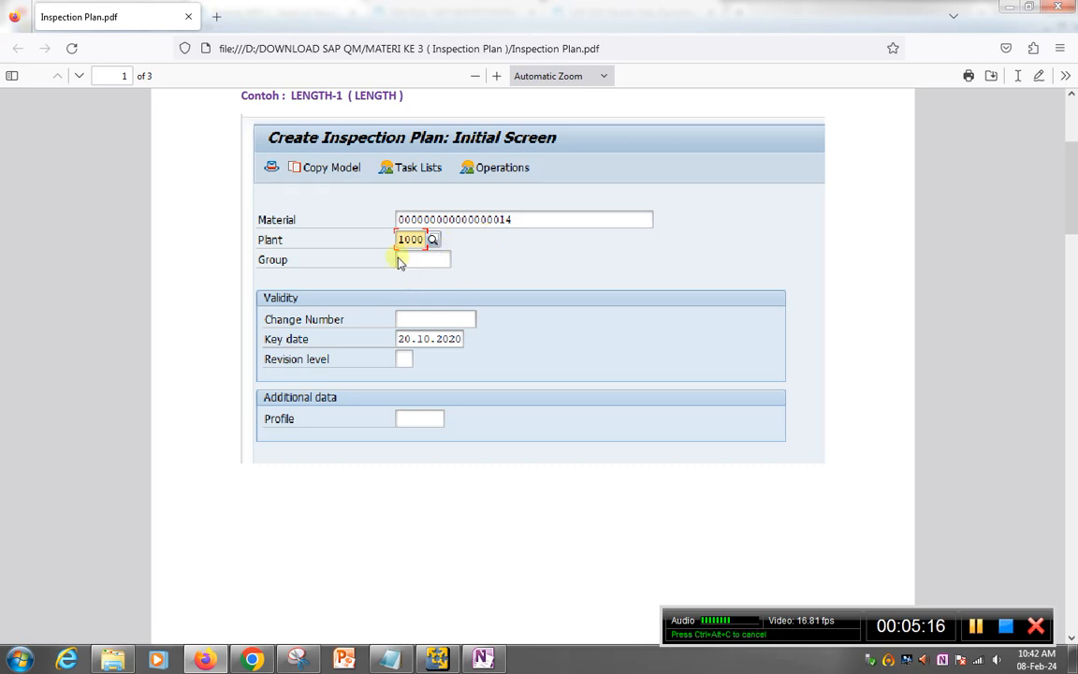
{"action": "scroll", "coordinate": [397, 263], "scroll_direction": "down", "scroll_amount": 10}
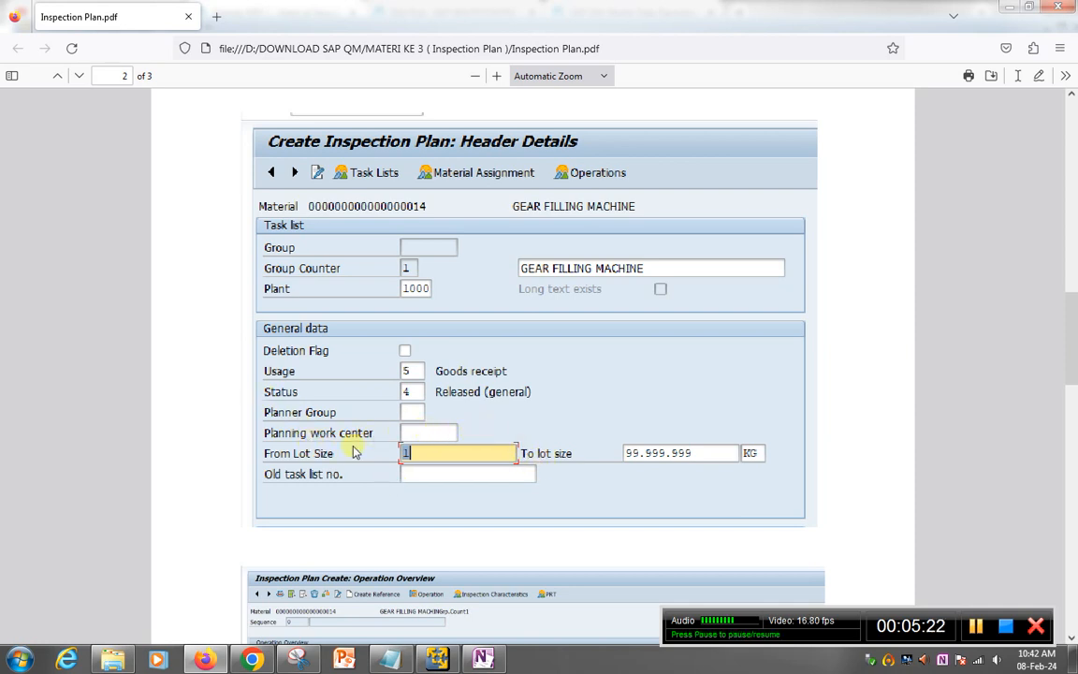
{"action": "scroll", "coordinate": [446, 475], "scroll_direction": "down", "scroll_amount": 1}
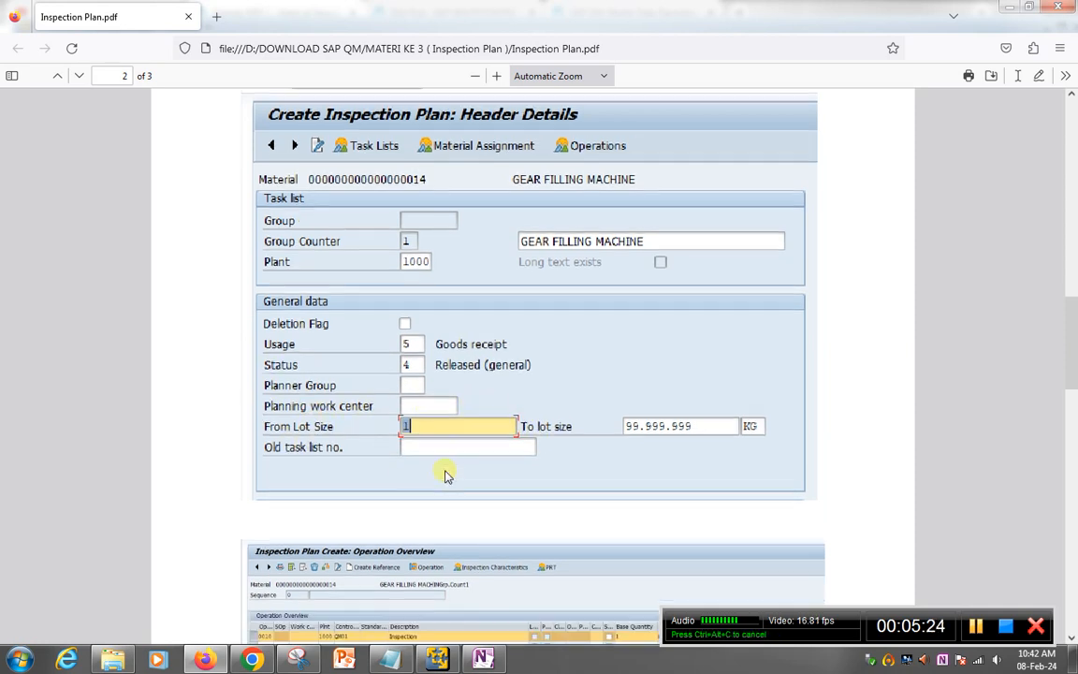
{"action": "scroll", "coordinate": [446, 475], "scroll_direction": "down", "scroll_amount": 3}
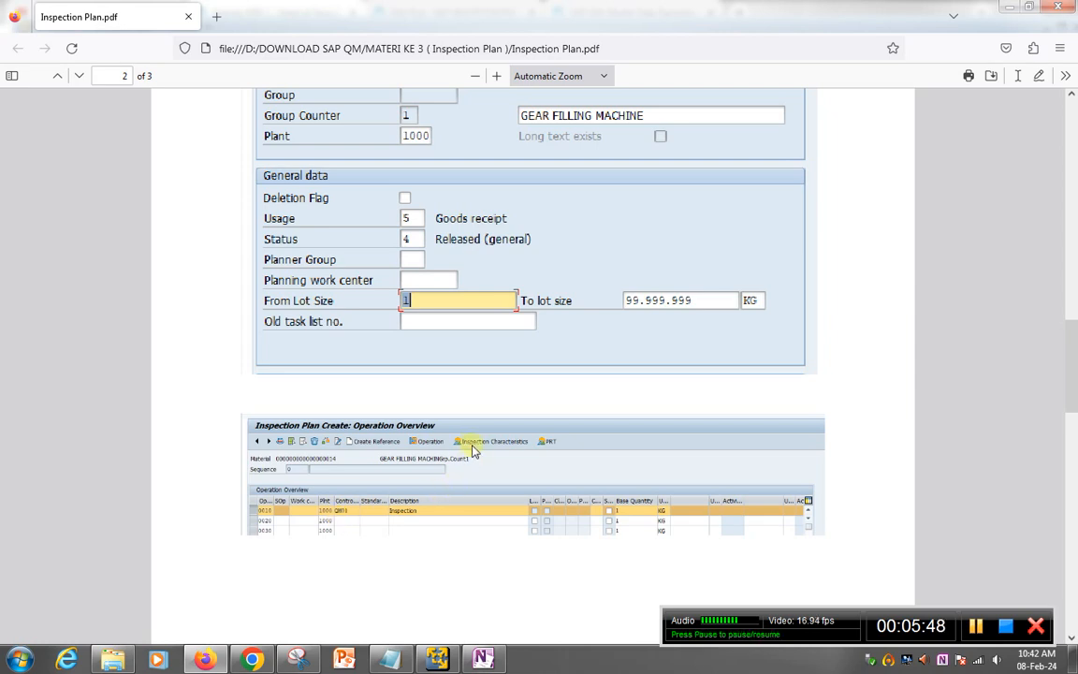
{"action": "scroll", "coordinate": [527, 448], "scroll_direction": "down", "scroll_amount": 3}
{"action": "scroll", "coordinate": [527, 447], "scroll_direction": "down", "scroll_amount": 5}
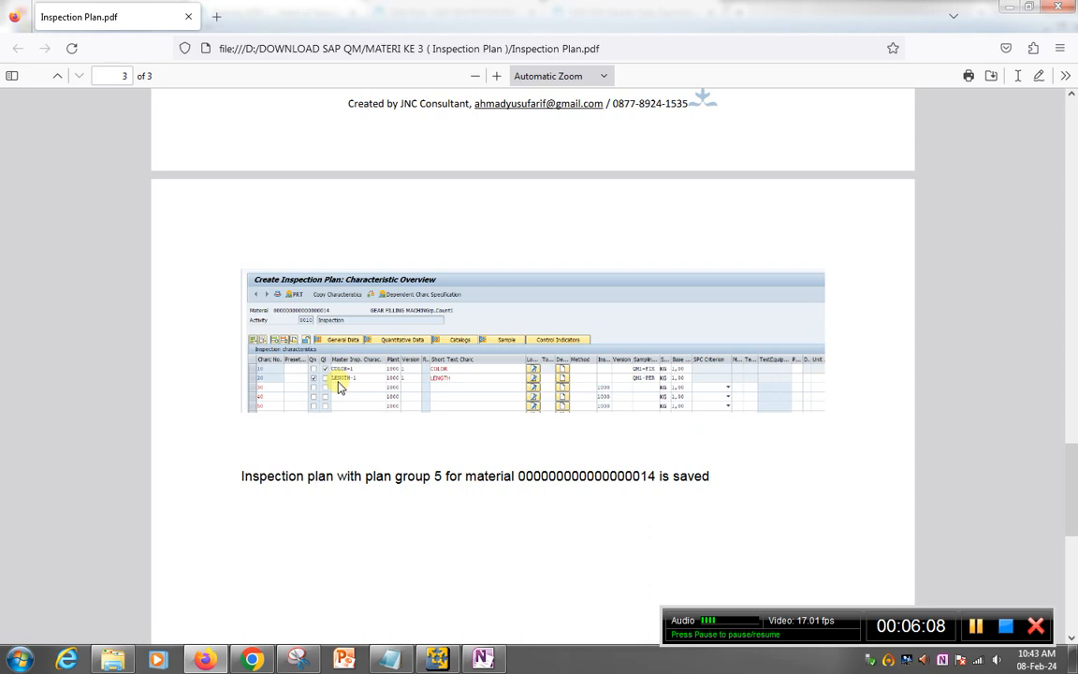
{"action": "scroll", "coordinate": [439, 430], "scroll_direction": "down", "scroll_amount": 6}
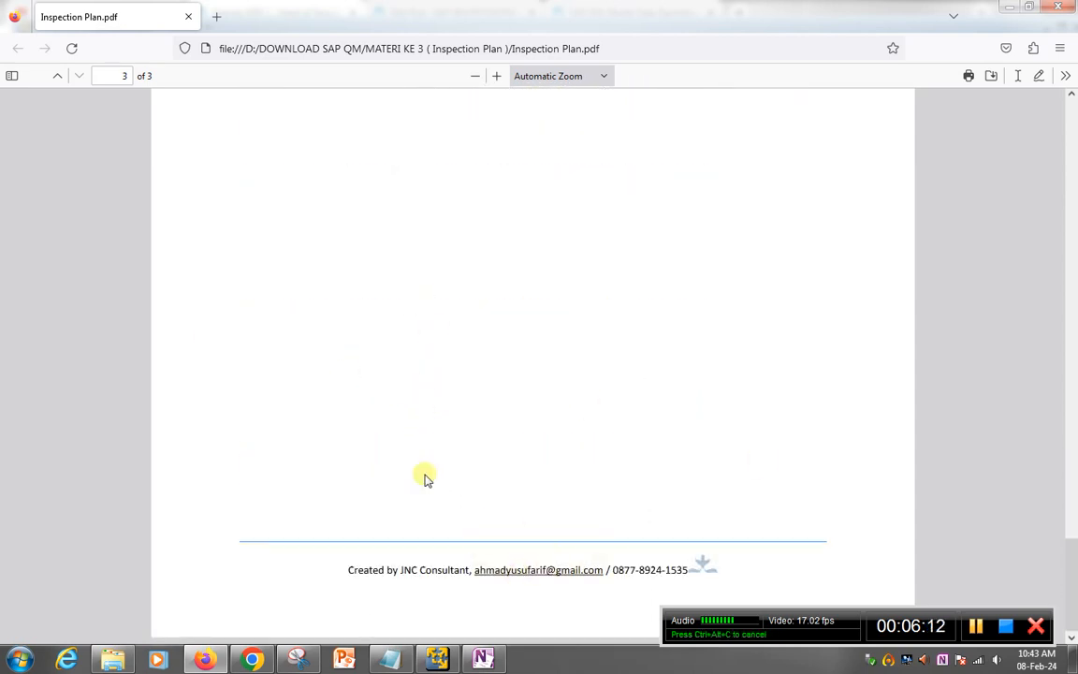
{"action": "left_click", "coordinate": [437, 658]}
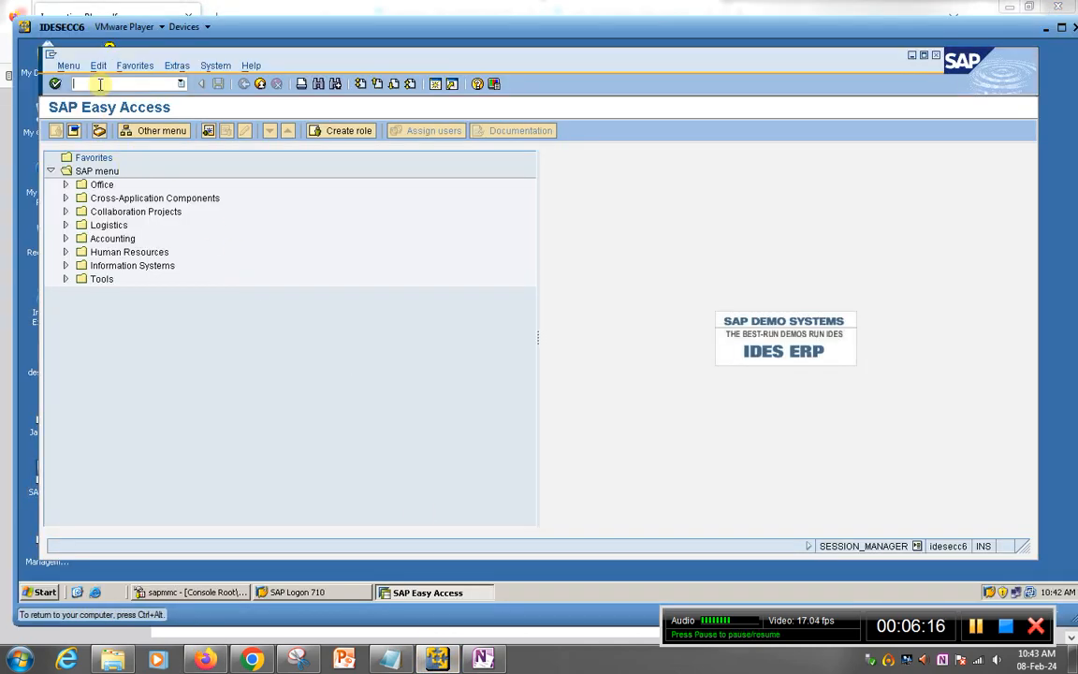
Step: Start QP01 for material ALKOHOL in plant 1000
{"action": "type", "text": "qp01"}
{"action": "key", "text": "Return"}
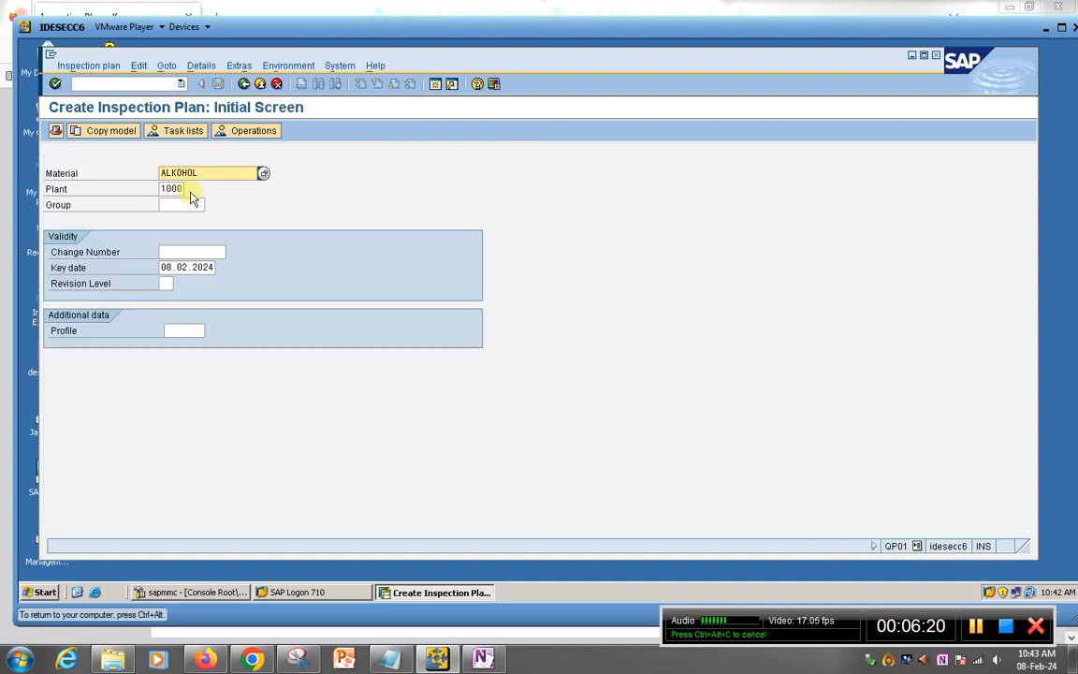
{"action": "left_click", "coordinate": [225, 173]}
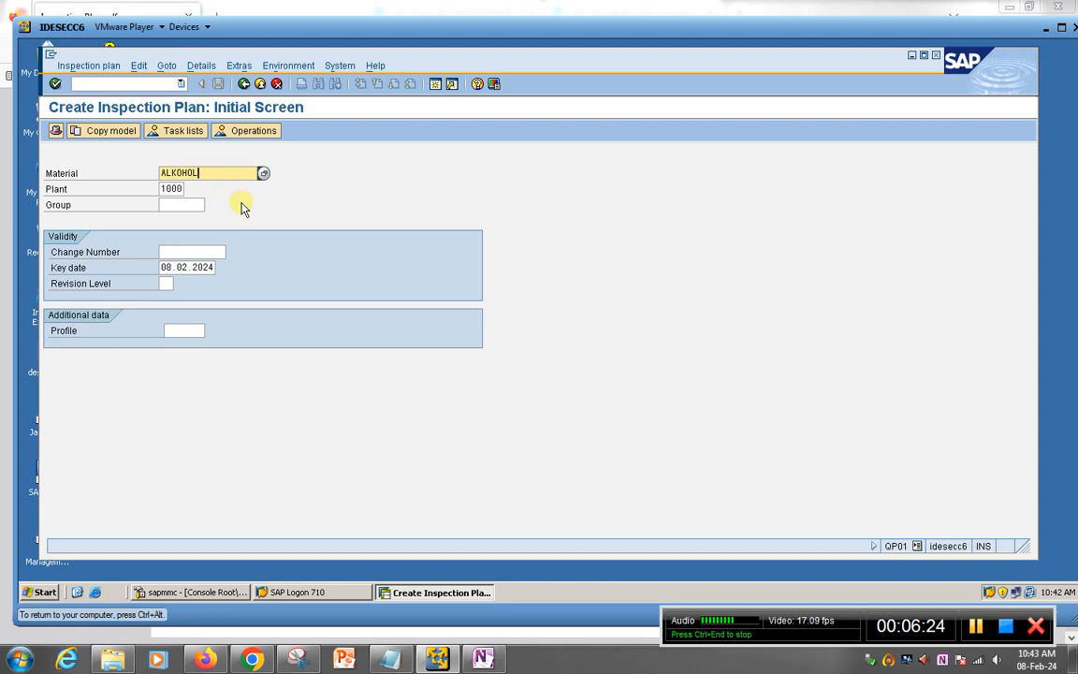
{"action": "key", "text": "Return"}
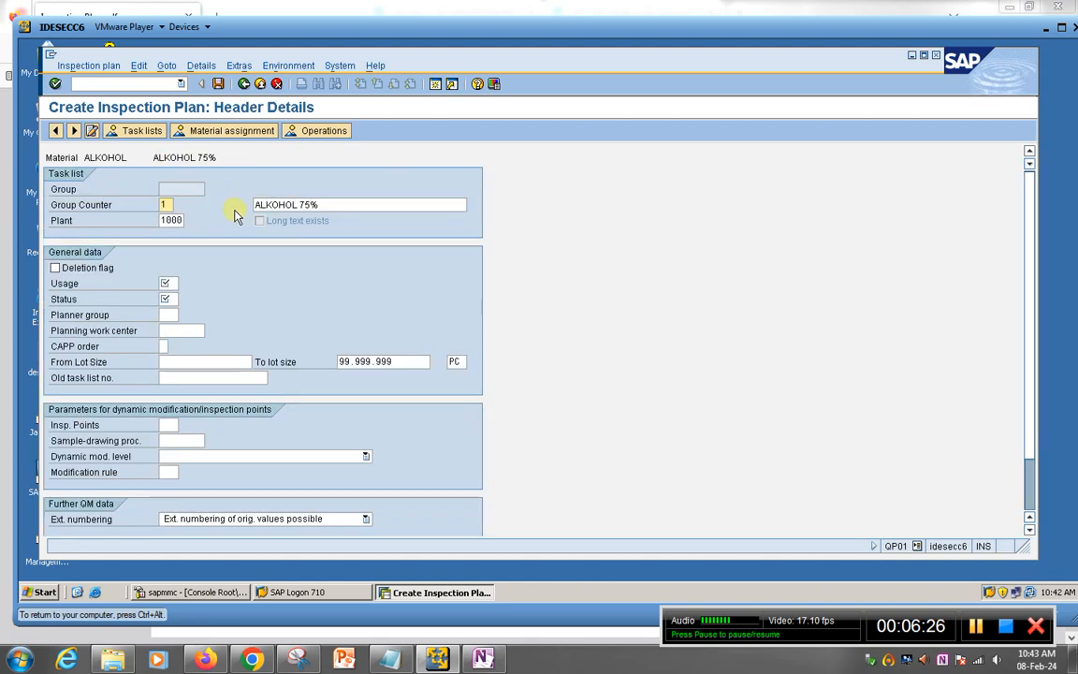
Step: Set the plan header to usage 3 Universal and status 4 Released (general), then show the operations
{"action": "left_click", "coordinate": [169, 280]}
{"action": "left_click", "coordinate": [180, 282]}
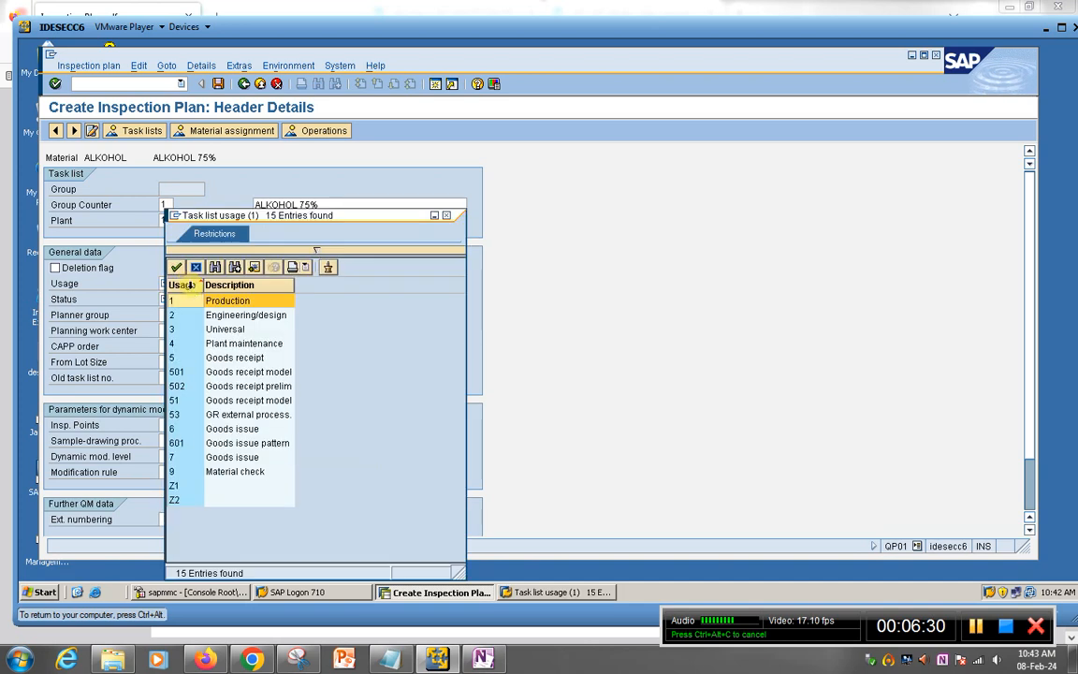
{"action": "double_click", "coordinate": [229, 333]}
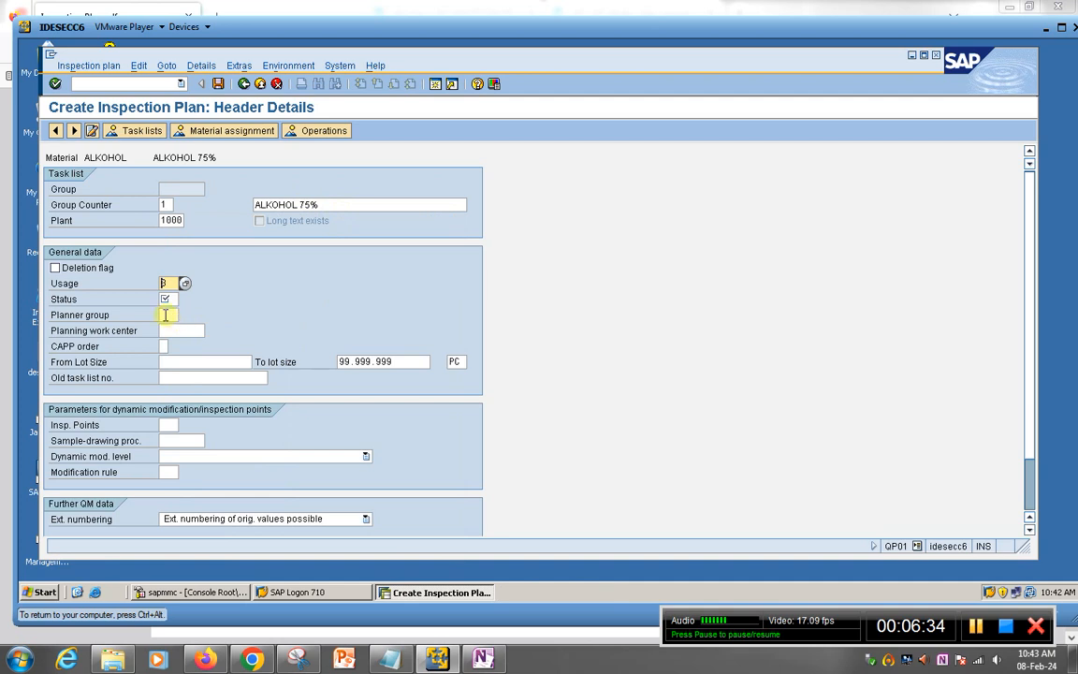
{"action": "left_click", "coordinate": [168, 298]}
{"action": "left_click", "coordinate": [185, 300]}
{"action": "left_click", "coordinate": [192, 345]}
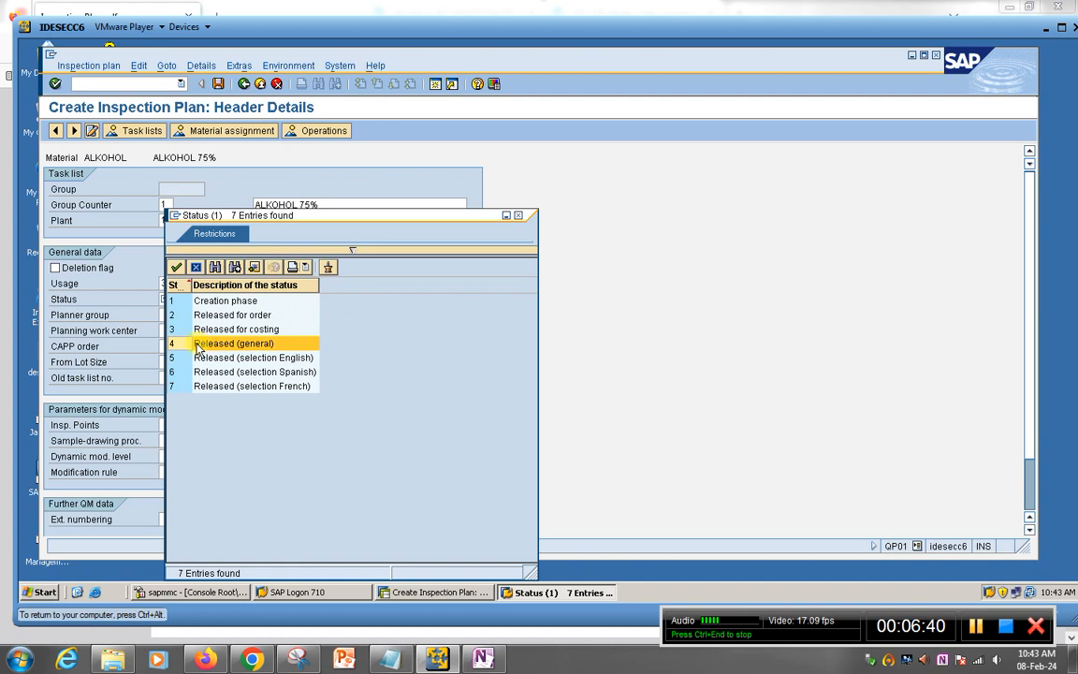
{"action": "double_click", "coordinate": [199, 348]}
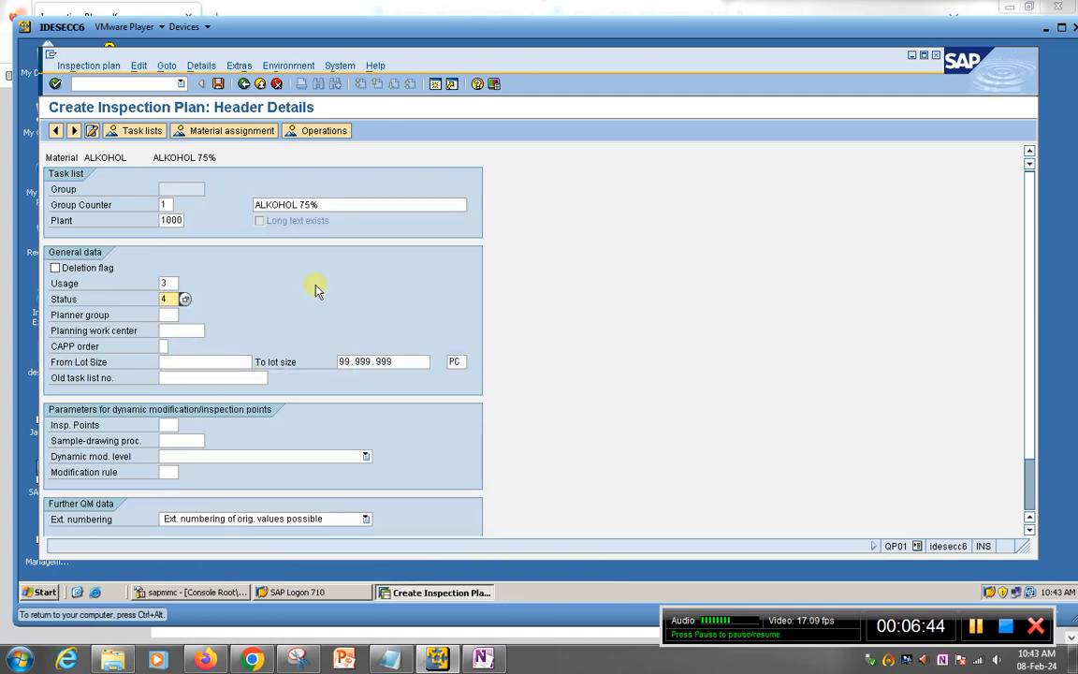
{"action": "scroll", "coordinate": [309, 300], "scroll_direction": "down", "scroll_amount": 2}
{"action": "scroll", "coordinate": [333, 407], "scroll_direction": "up", "scroll_amount": 2}
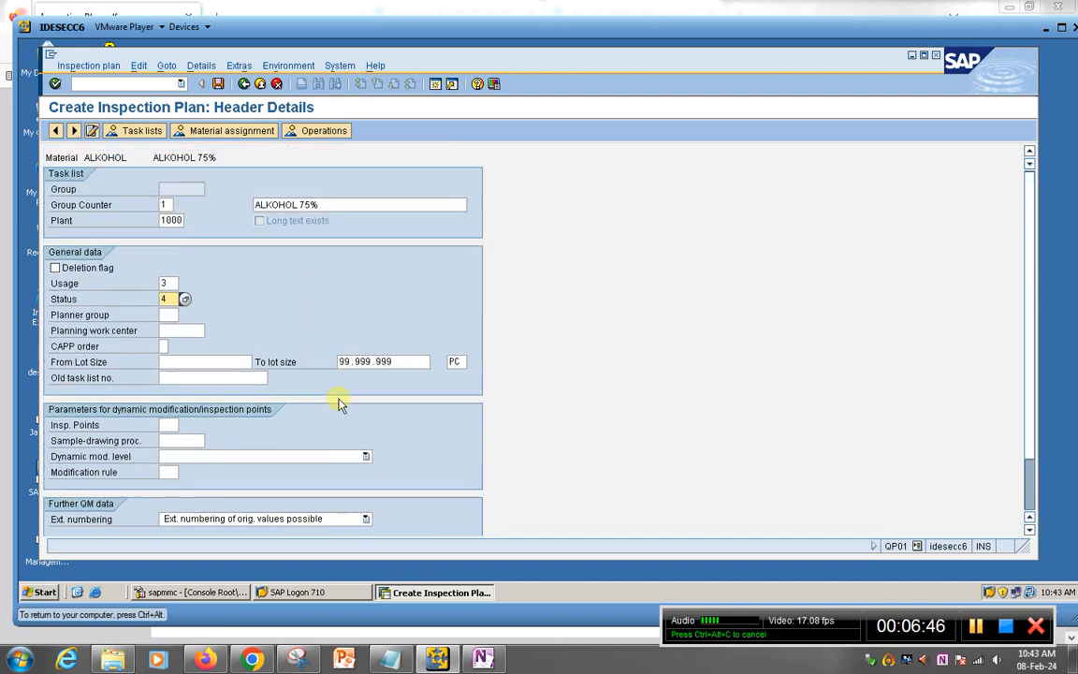
{"action": "left_click", "coordinate": [316, 131]}
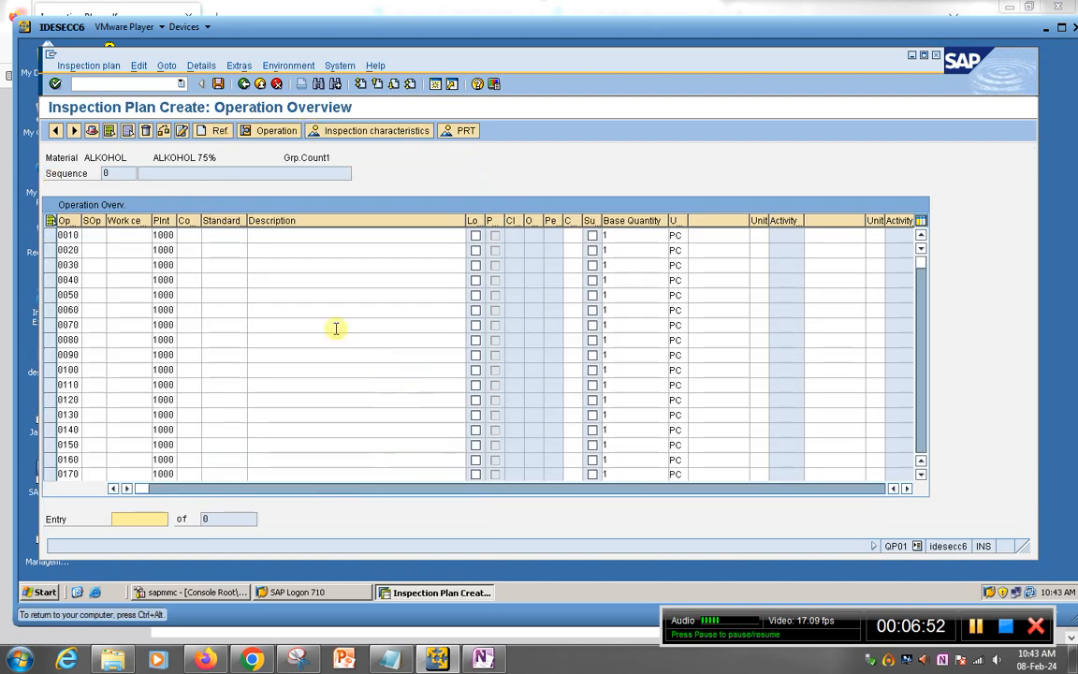
Step: Widen the Control key column and begin entering operation 0010's control key
{"action": "left_click", "coordinate": [184, 234]}
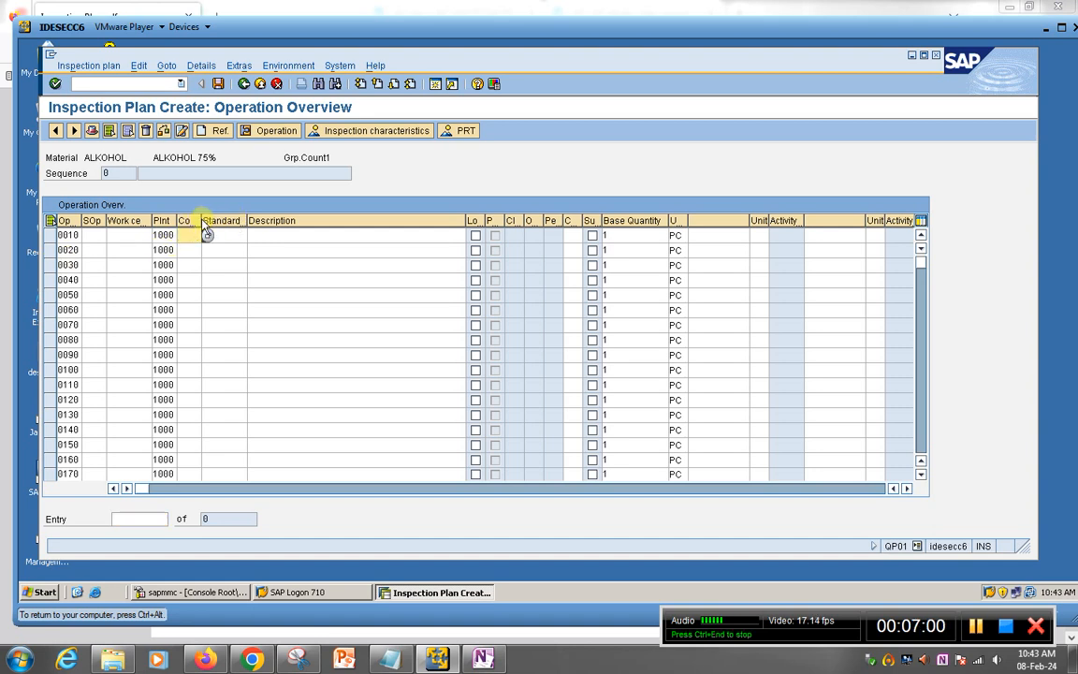
{"action": "left_click_drag", "start_coordinate": [201, 220], "coordinate": [242, 221]}
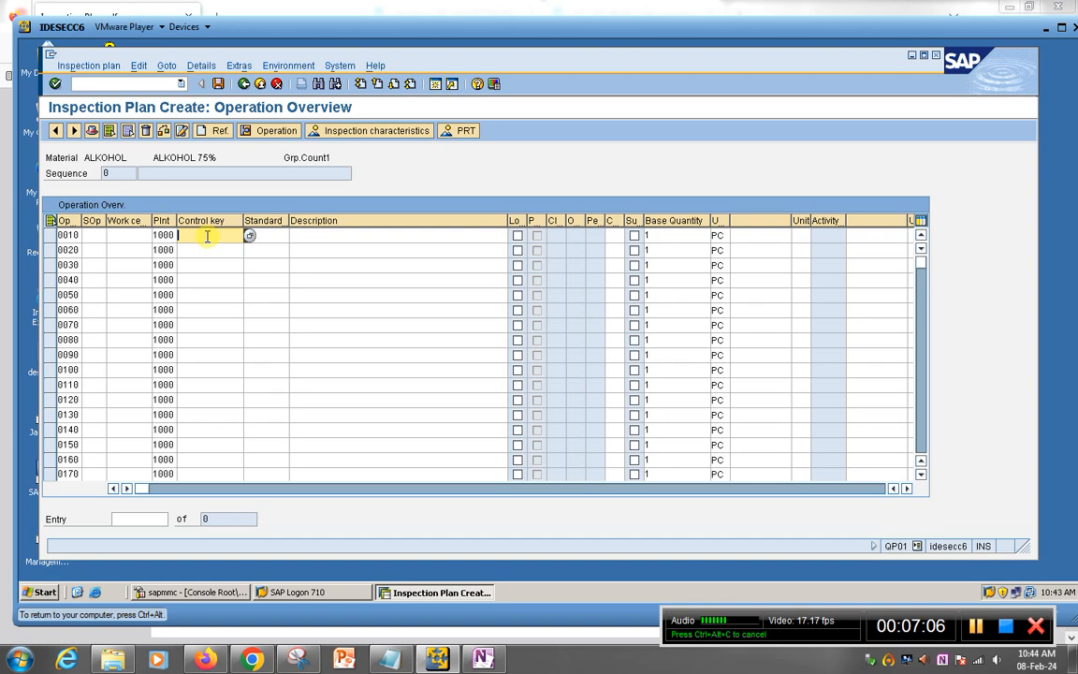
{"action": "type", "text": "Q"}
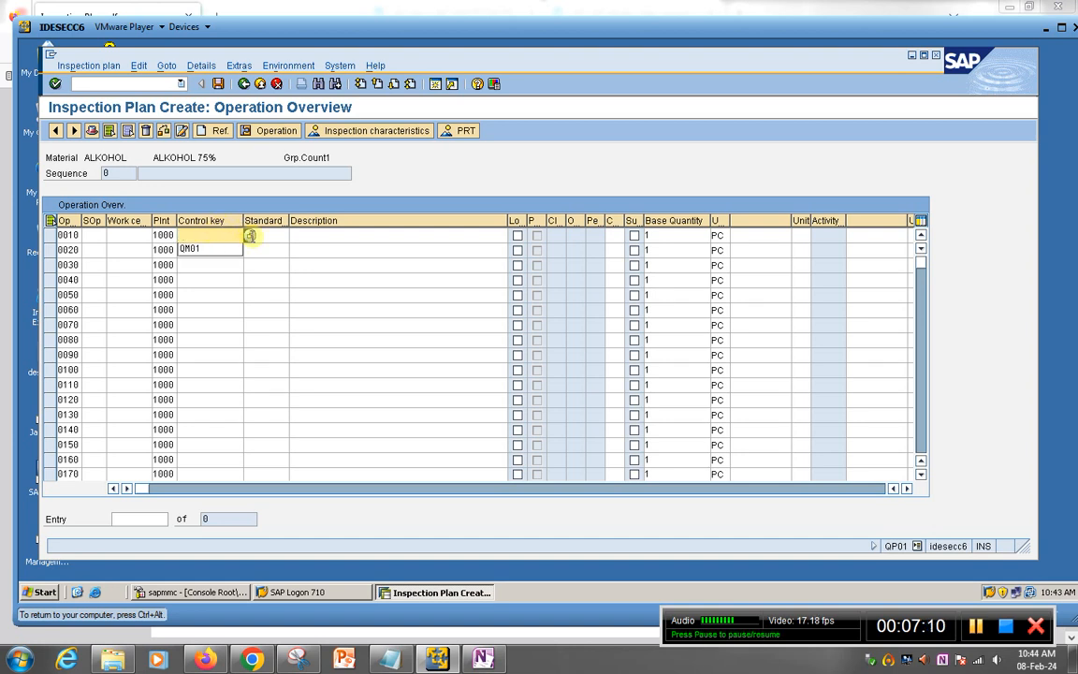
{"action": "left_click", "coordinate": [274, 236]}
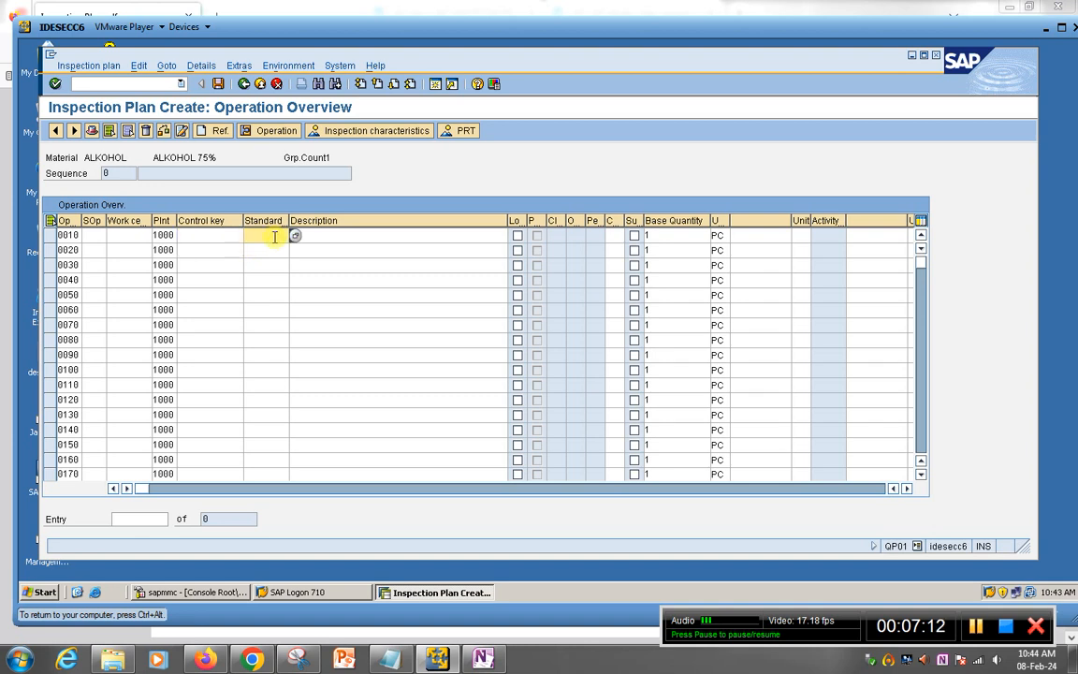
{"action": "left_click", "coordinate": [215, 235]}
Step: Choose QM01 (Inspection plan: Inspection operation) from the control key list for operation 0010
{"action": "left_click", "coordinate": [248, 238]}
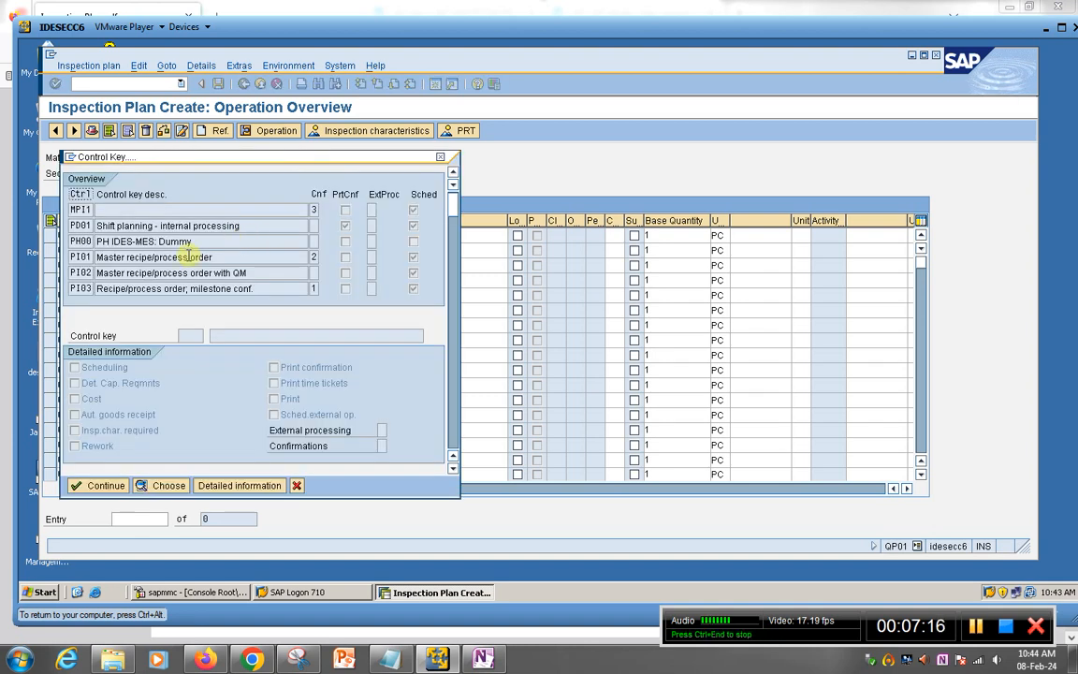
{"action": "scroll", "coordinate": [242, 239], "scroll_direction": "down", "scroll_amount": 2}
{"action": "scroll", "coordinate": [179, 256], "scroll_direction": "down", "scroll_amount": 3}
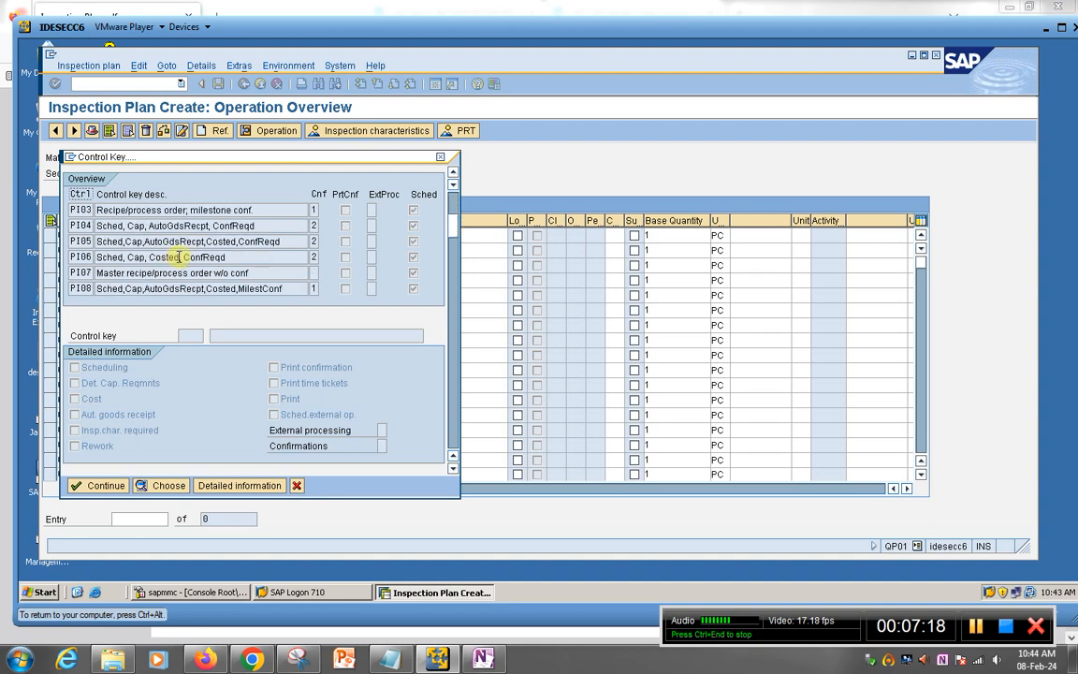
{"action": "scroll", "coordinate": [179, 256], "scroll_direction": "down", "scroll_amount": 4}
{"action": "scroll", "coordinate": [180, 256], "scroll_direction": "down", "scroll_amount": 7}
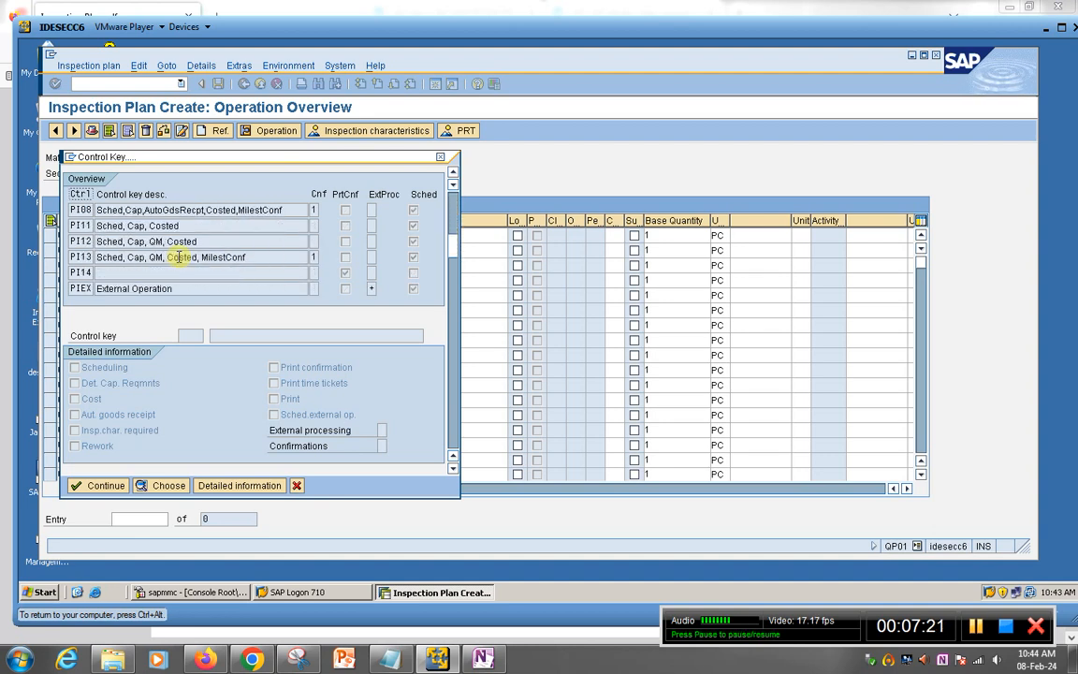
{"action": "scroll", "coordinate": [180, 262], "scroll_direction": "down", "scroll_amount": 8}
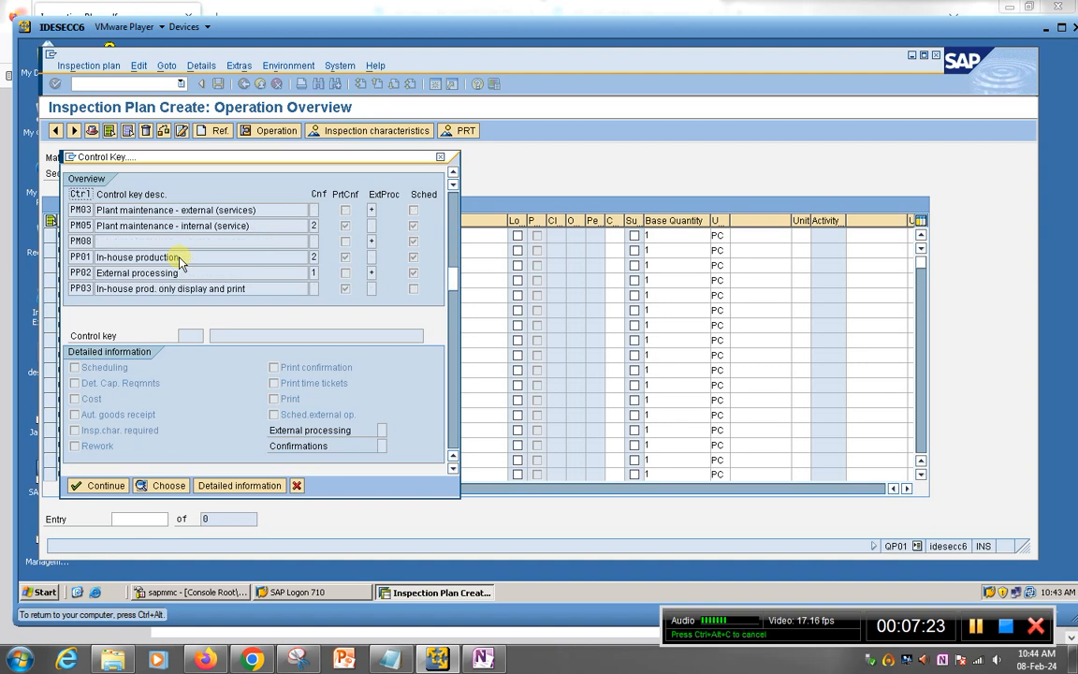
{"action": "scroll", "coordinate": [179, 260], "scroll_direction": "down", "scroll_amount": 4}
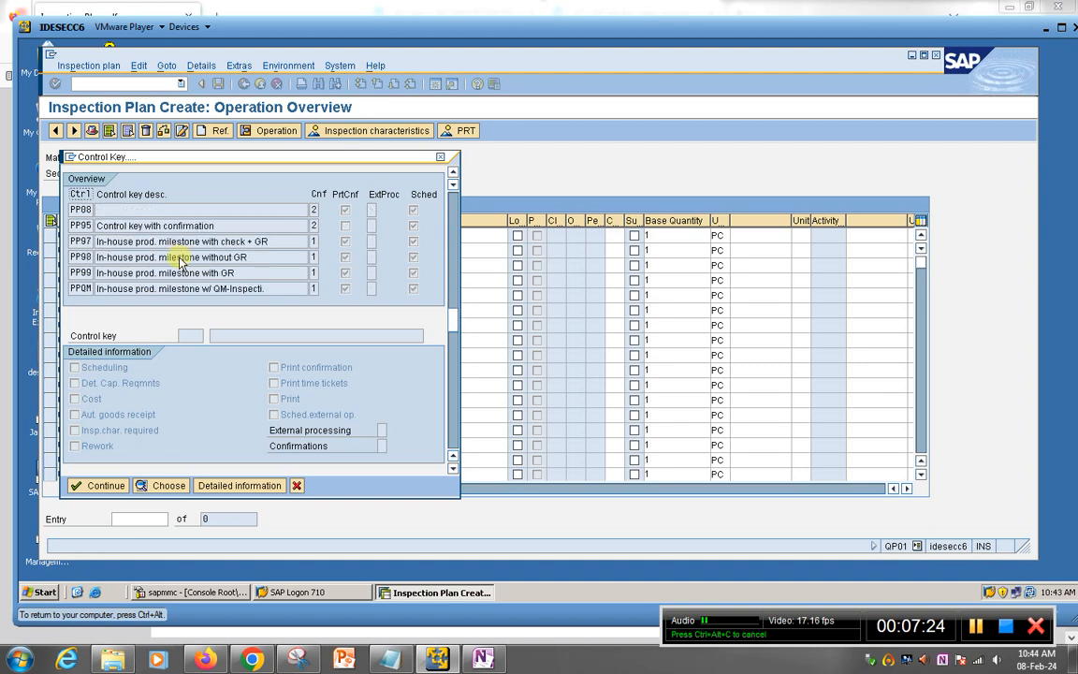
{"action": "scroll", "coordinate": [180, 256], "scroll_direction": "down", "scroll_amount": 7}
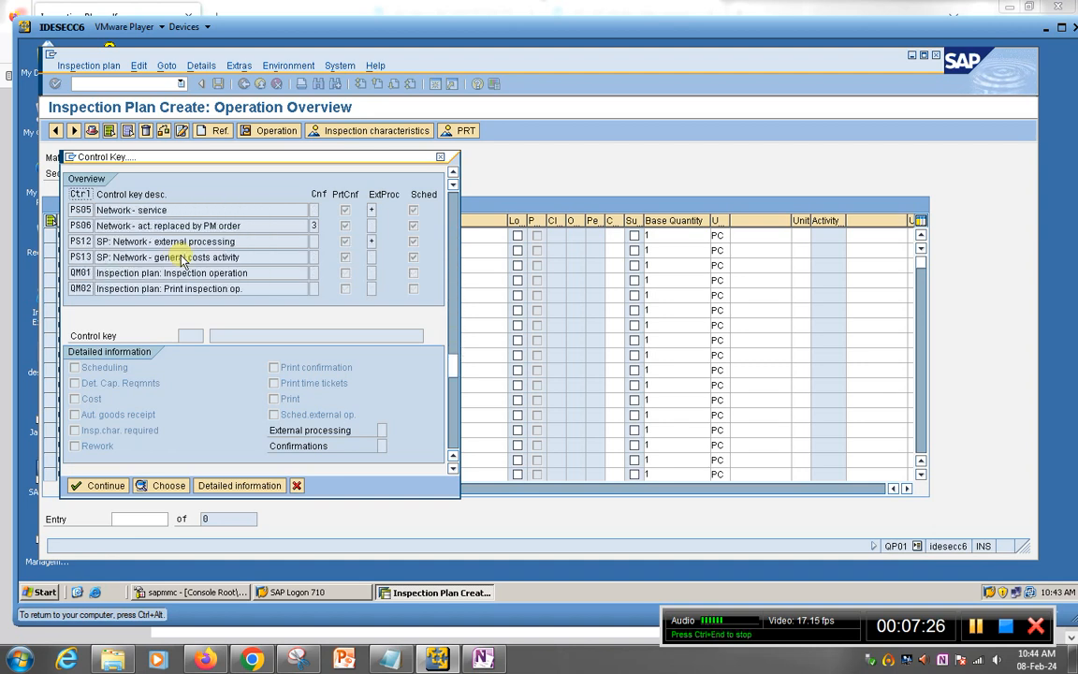
{"action": "scroll", "coordinate": [140, 262], "scroll_direction": "up", "scroll_amount": 3}
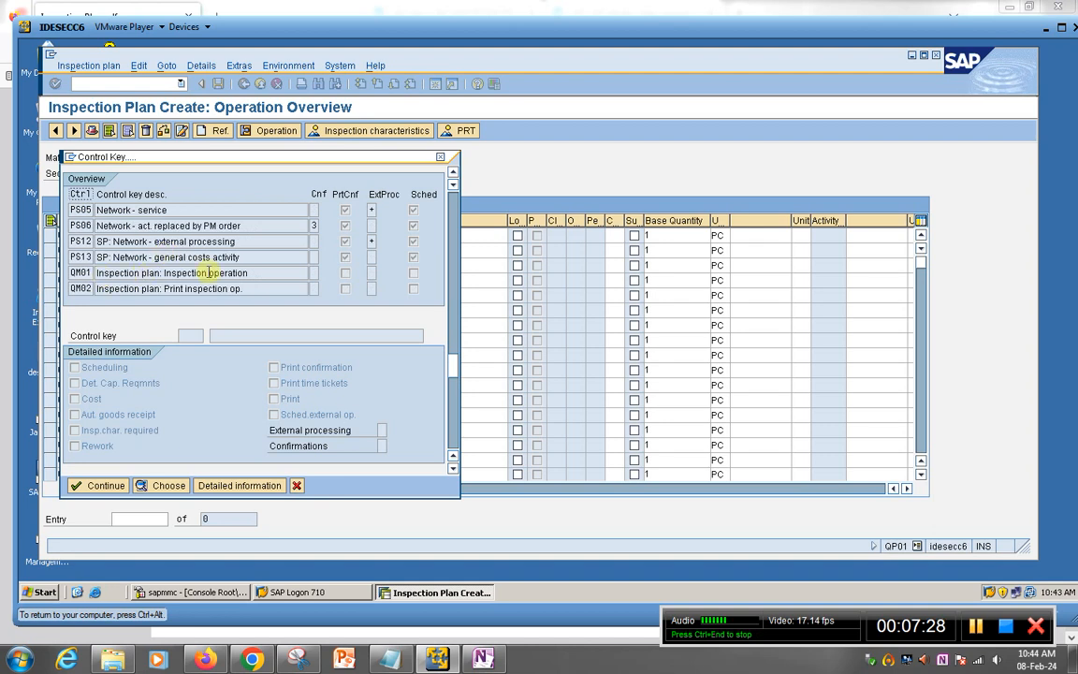
{"action": "scroll", "coordinate": [178, 245], "scroll_direction": "down", "scroll_amount": 2}
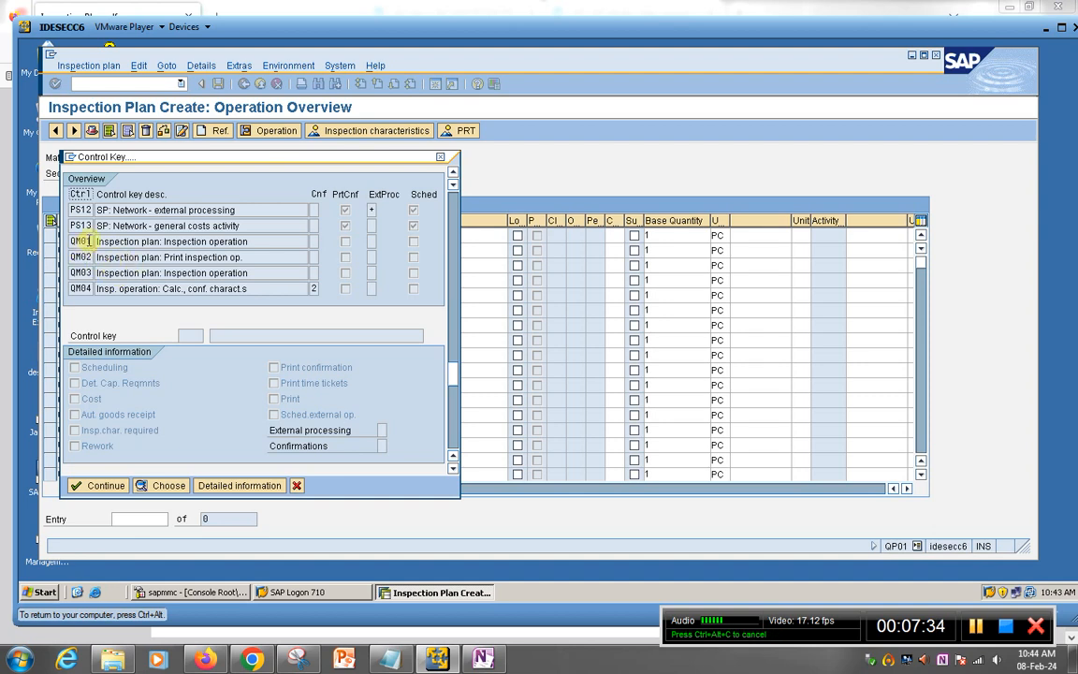
{"action": "left_click", "coordinate": [296, 241]}
{"action": "left_click", "coordinate": [98, 485]}
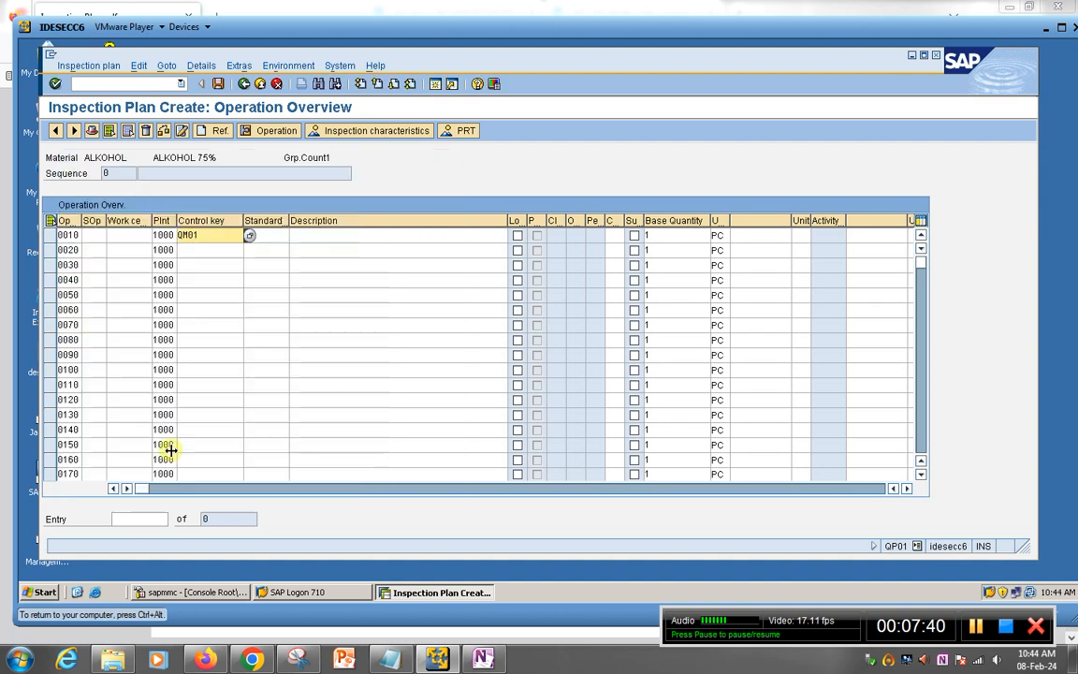
Step: Give operation 0010 the description 'Inspection' and open its Characteristic Overview
{"action": "left_click", "coordinate": [275, 234]}
{"action": "left_click", "coordinate": [325, 234]}
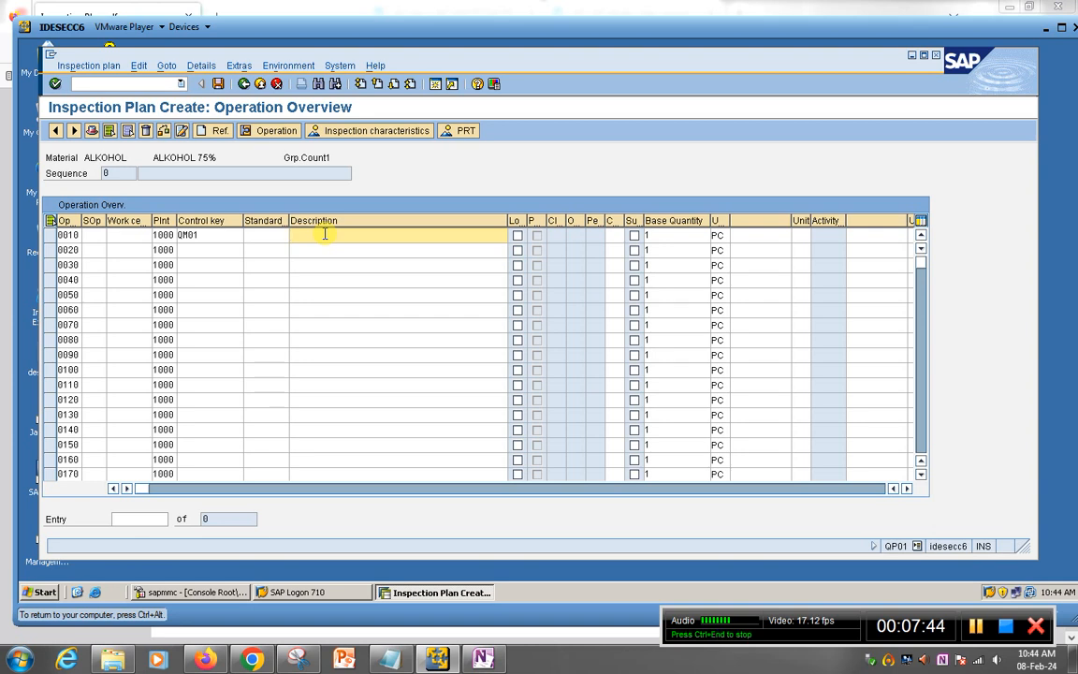
{"action": "left_click", "coordinate": [324, 234]}
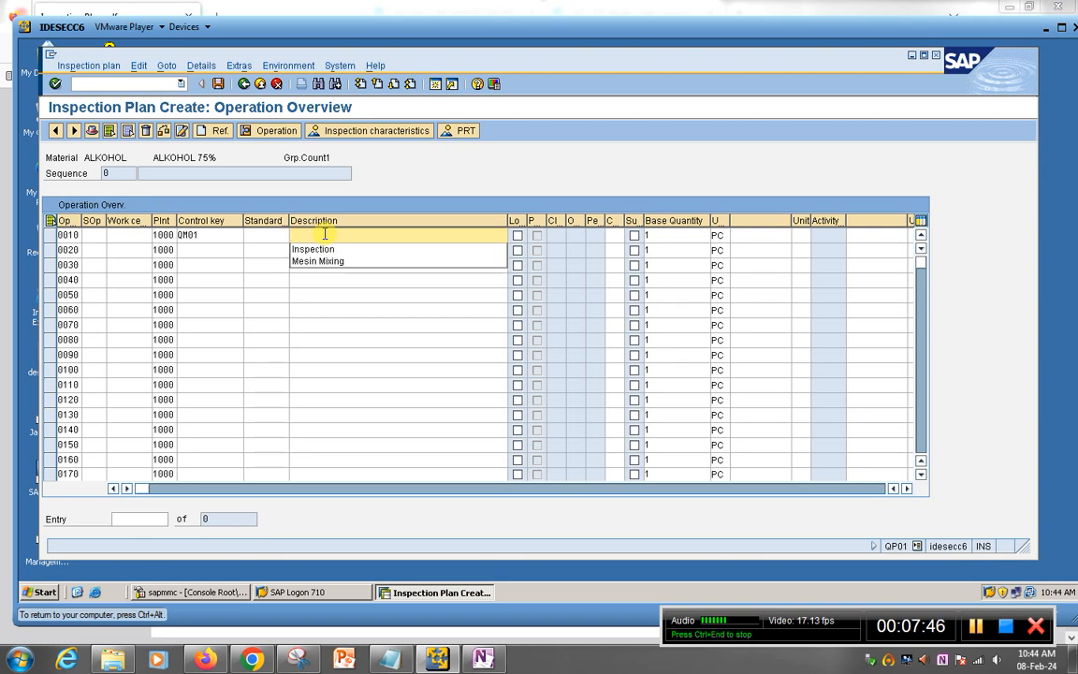
{"action": "left_click", "coordinate": [328, 248]}
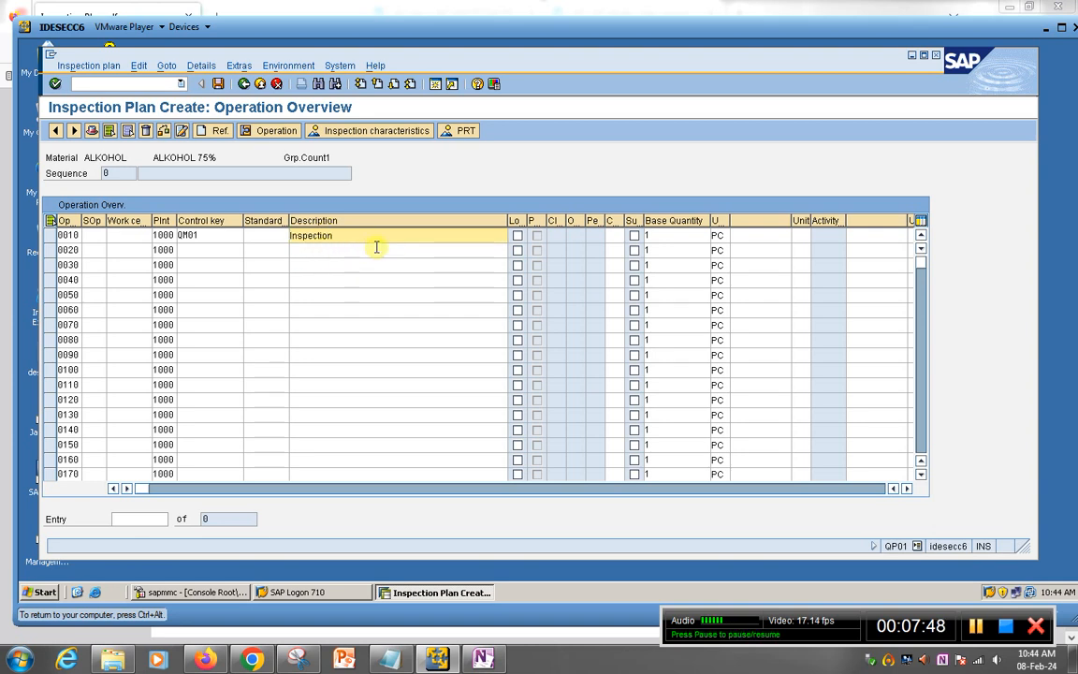
{"action": "key", "text": "Return"}
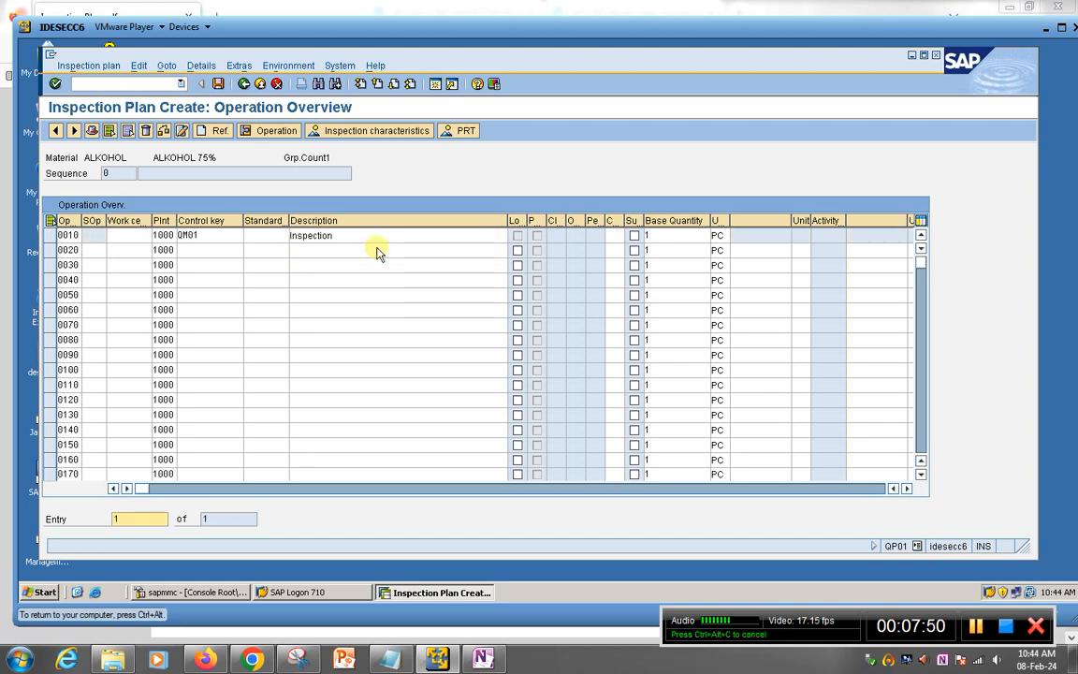
{"action": "left_click", "coordinate": [52, 235]}
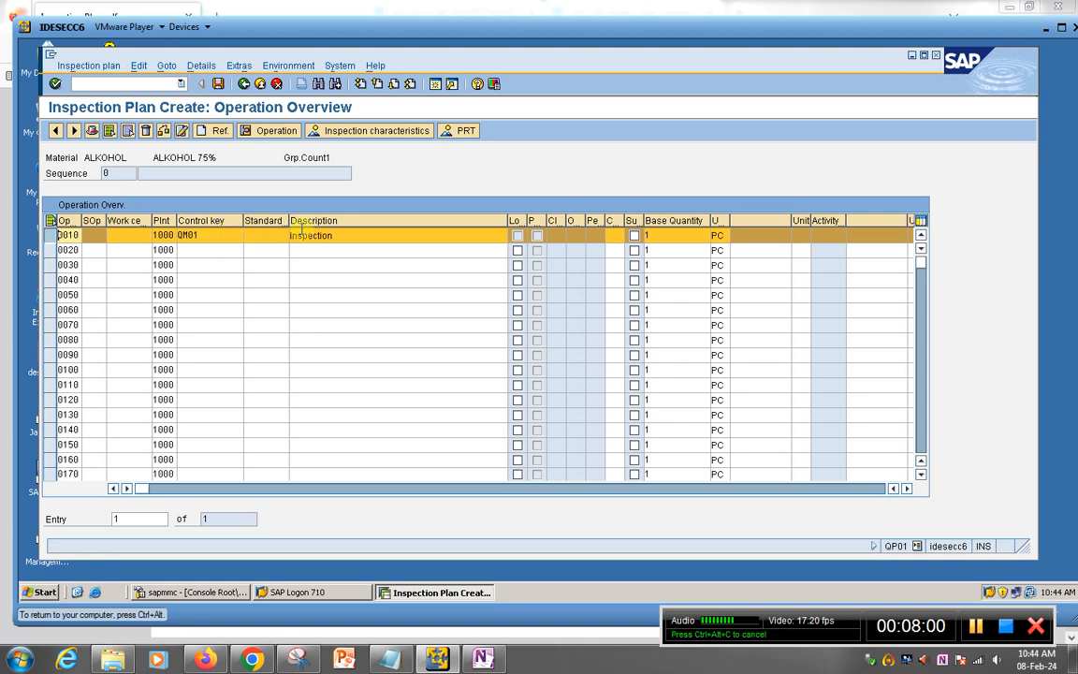
{"action": "left_click", "coordinate": [351, 134]}
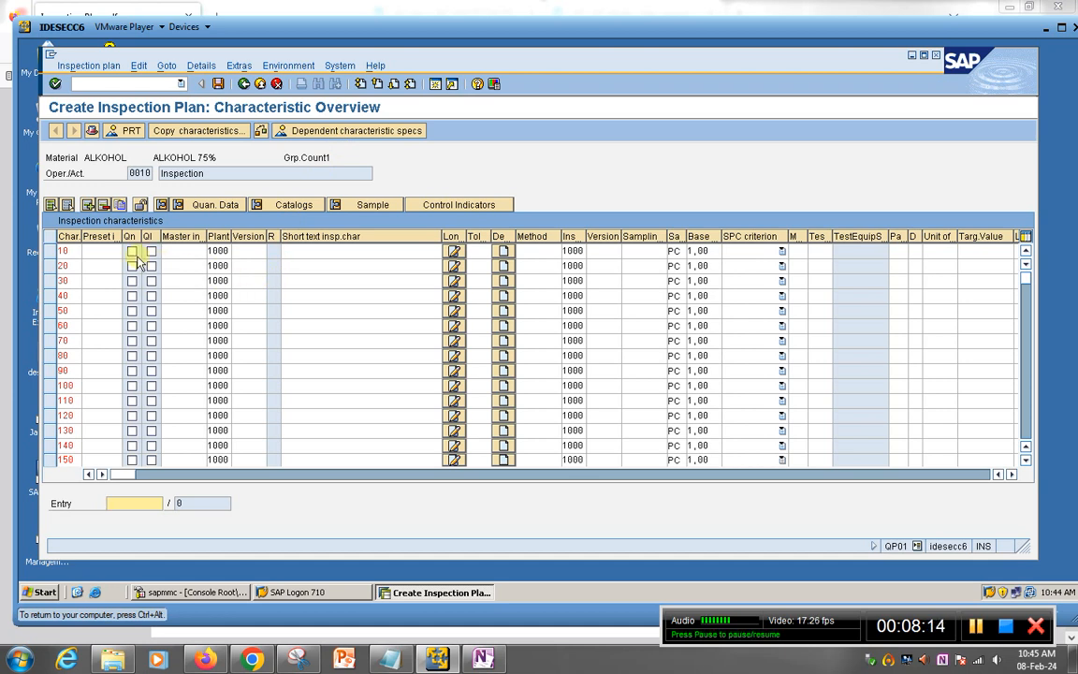
Step: Widen the Master insp.charac. column and bring up the OneNote Inspection Plant – QP01, QP02, QP03 notes
{"action": "left_click_drag", "start_coordinate": [204, 235], "coordinate": [226, 236]}
{"action": "left_click", "coordinate": [205, 246]}
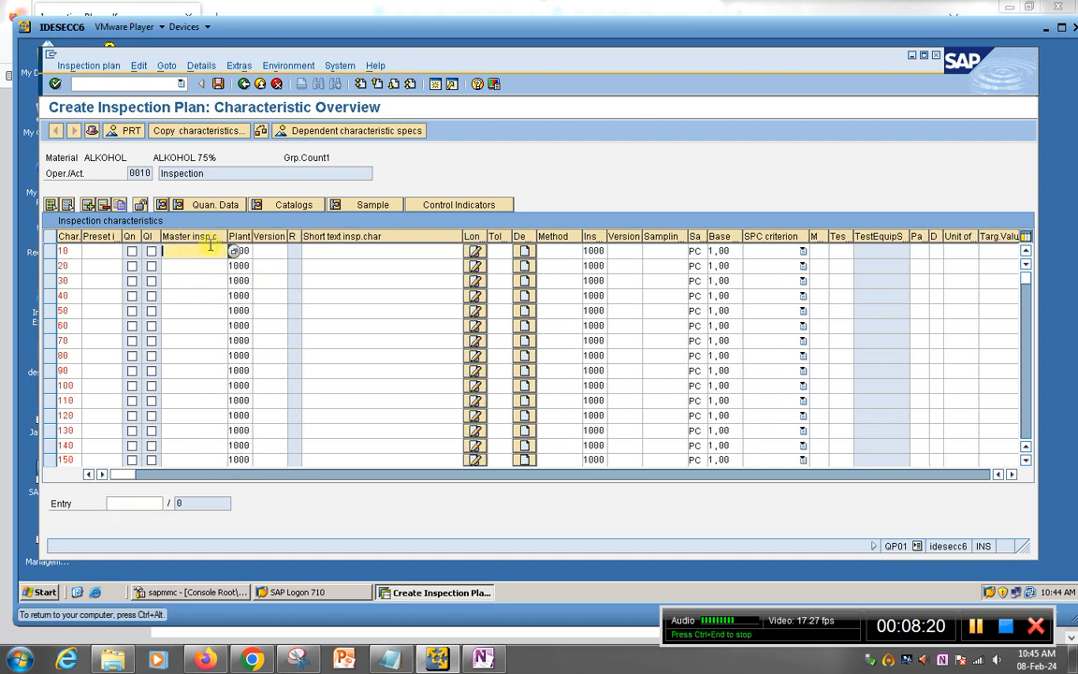
{"action": "left_click_drag", "start_coordinate": [226, 236], "coordinate": [274, 236]}
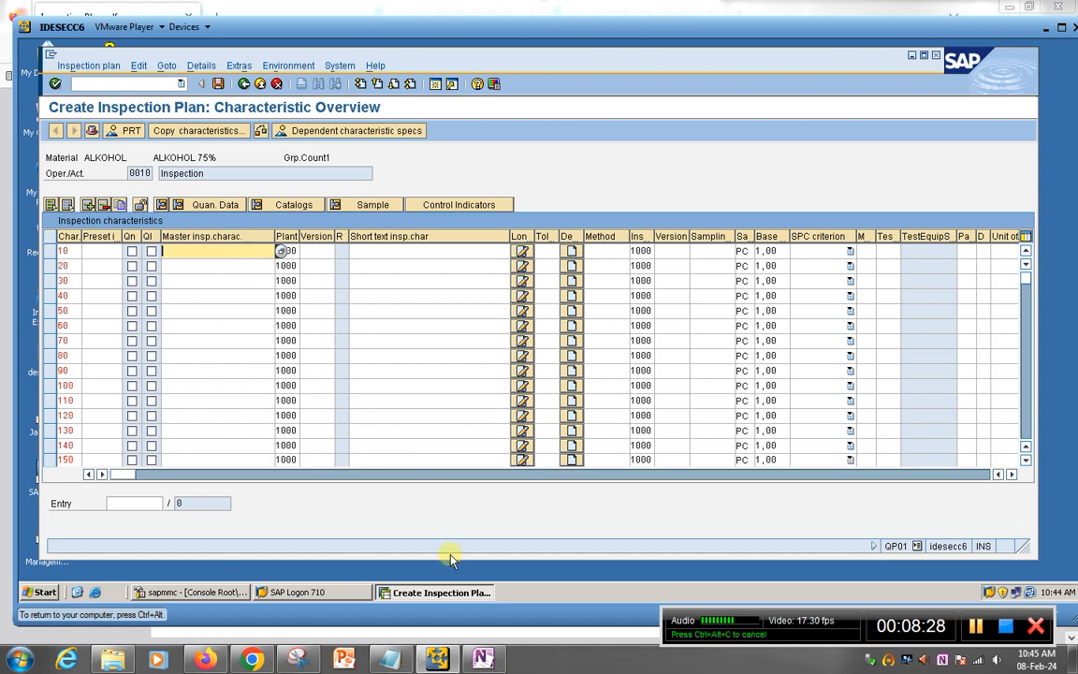
{"action": "left_click", "coordinate": [483, 659]}
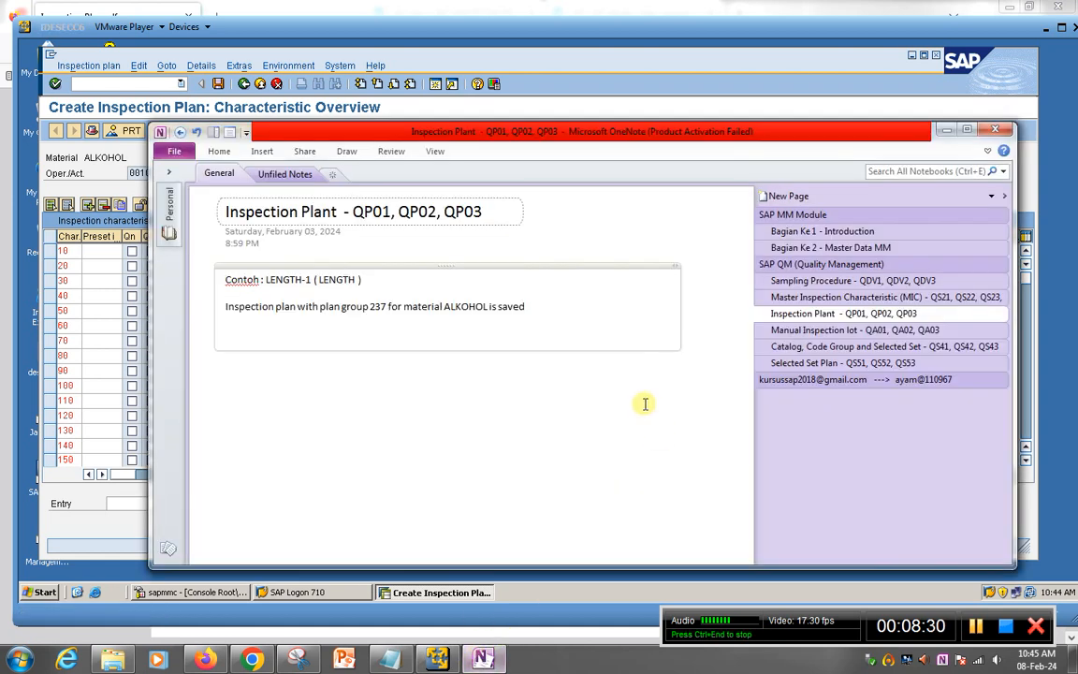
Step: Copy LENGTH-D from the OneNote Master Inspection Characteristic notes into row 10
{"action": "left_click", "coordinate": [816, 279]}
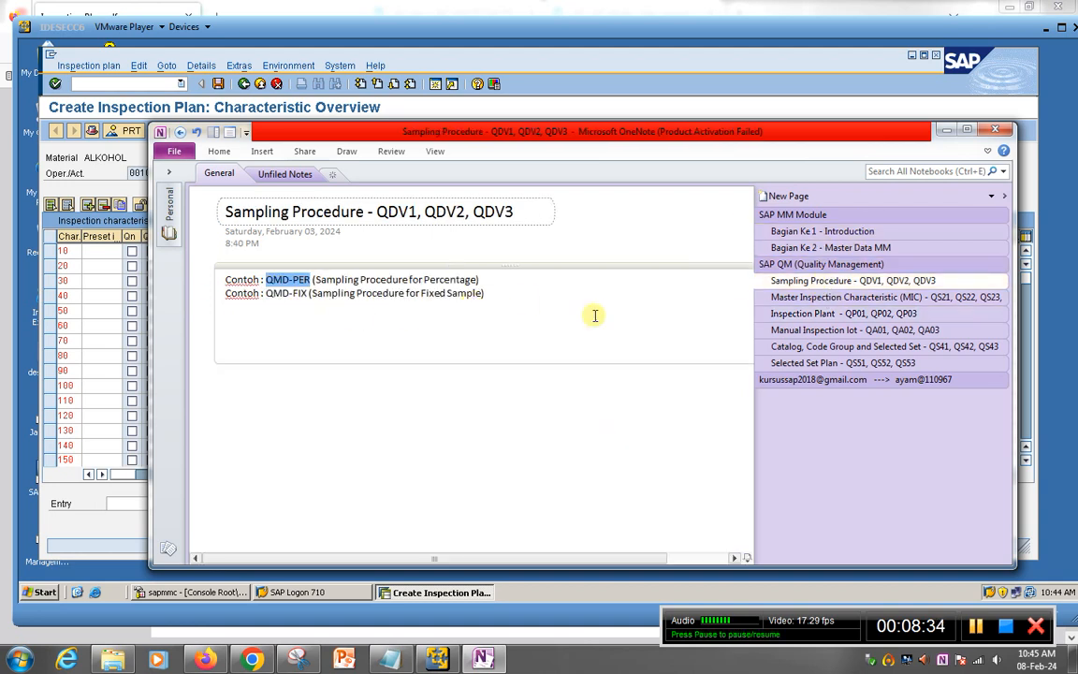
{"action": "left_click", "coordinate": [765, 297]}
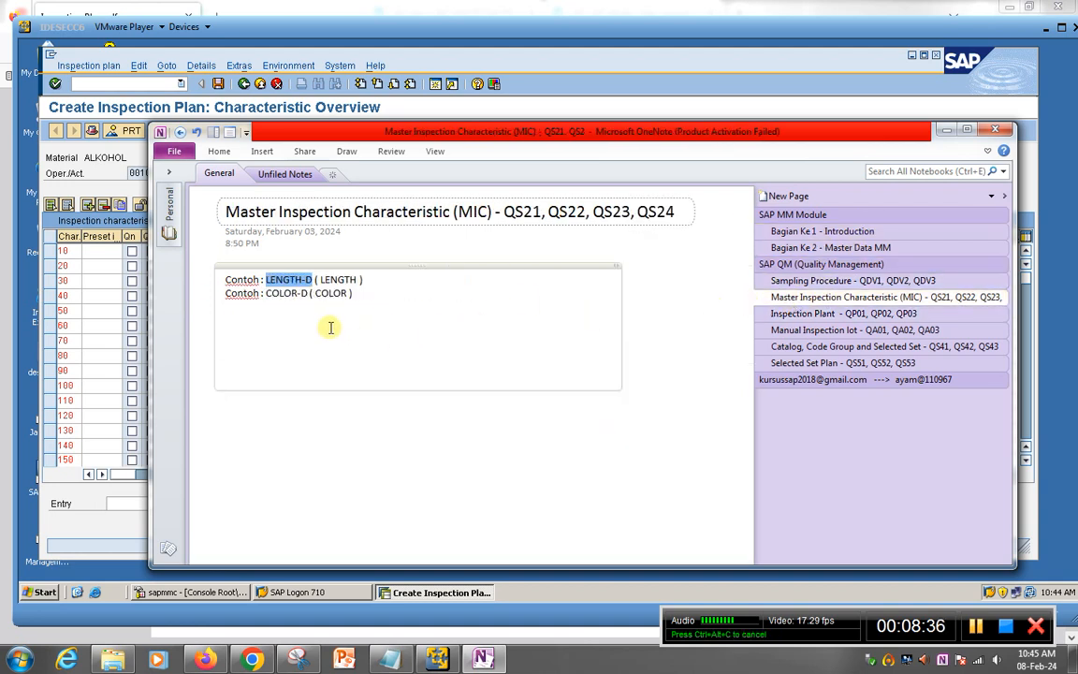
{"action": "left_click", "coordinate": [302, 283]}
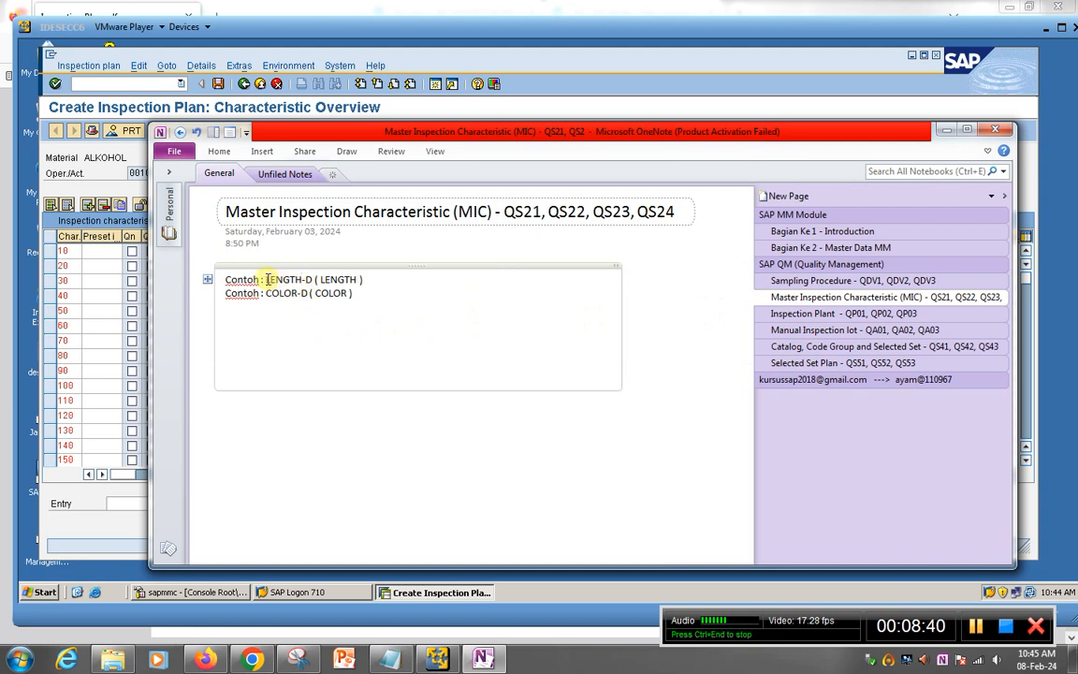
{"action": "left_click_drag", "start_coordinate": [267, 279], "coordinate": [307, 278]}
{"action": "key", "text": "ctrl+c"}
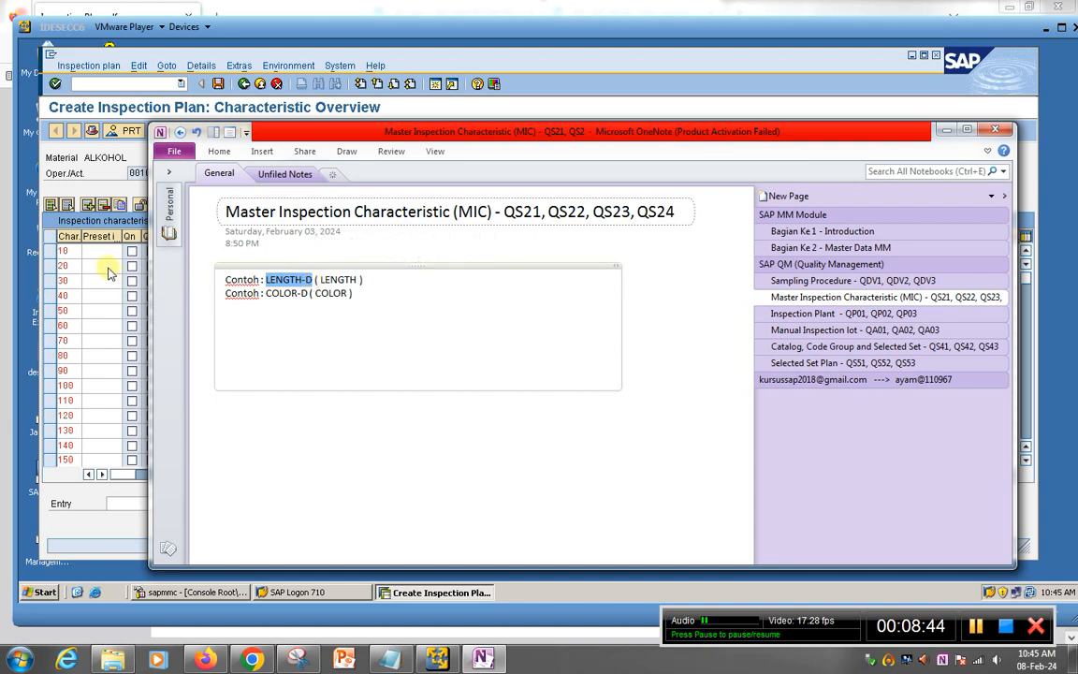
{"action": "left_click", "coordinate": [148, 265]}
{"action": "key", "text": "ctrl+v"}
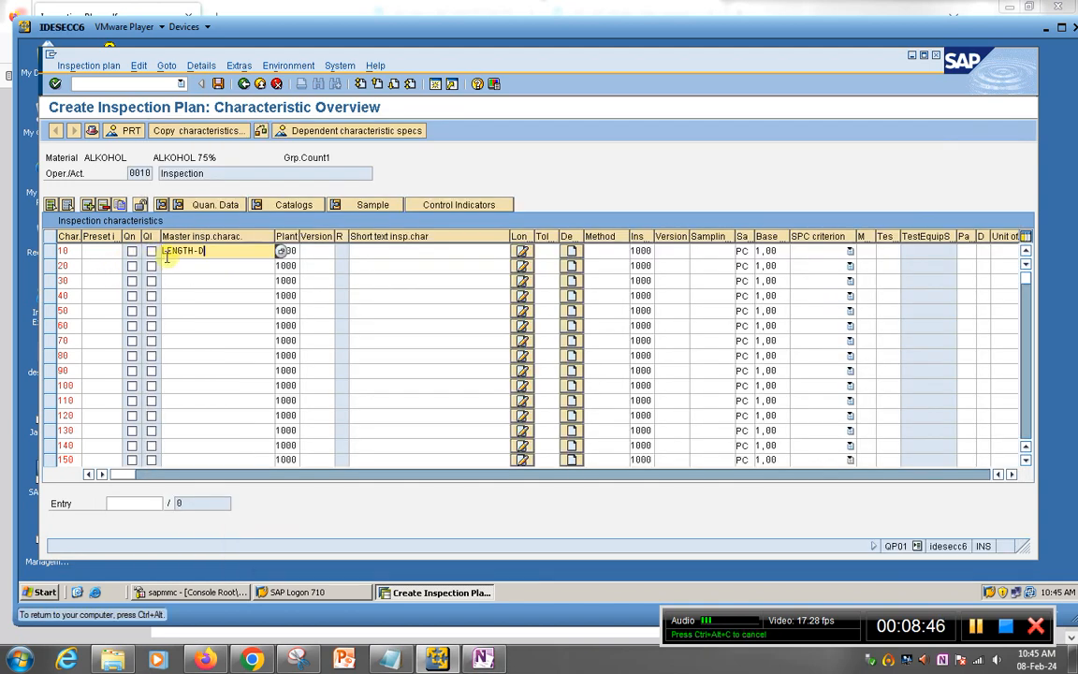
Step: Copy COLOR-D from the OneNote notes into row 20 and confirm both characteristics
{"action": "left_click", "coordinate": [193, 265]}
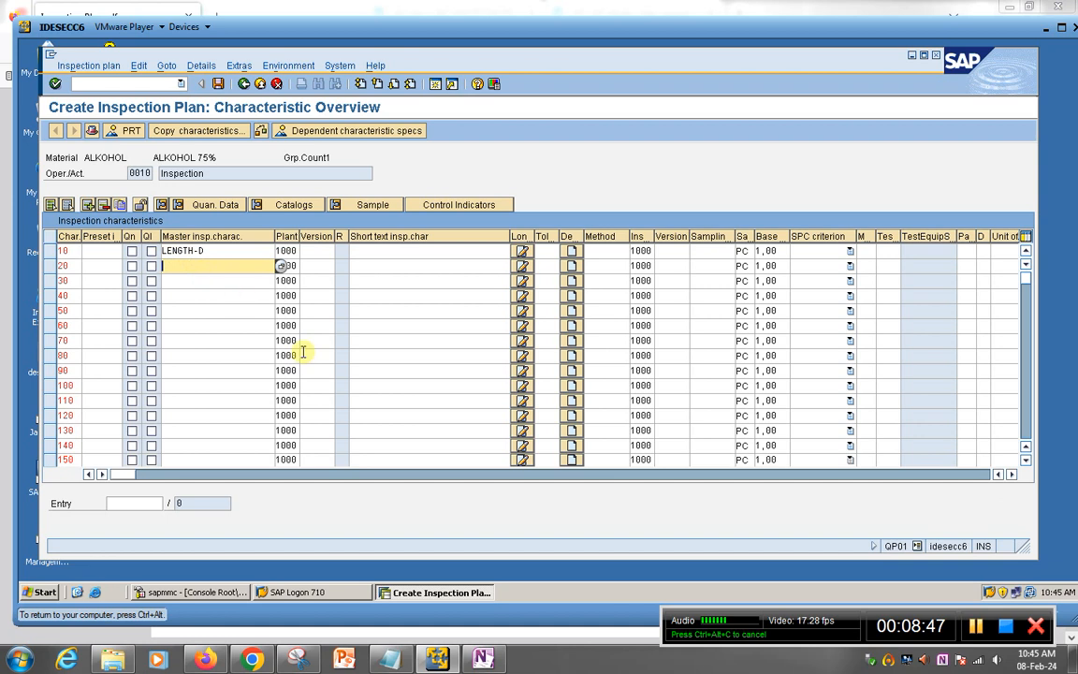
{"action": "left_click", "coordinate": [481, 655]}
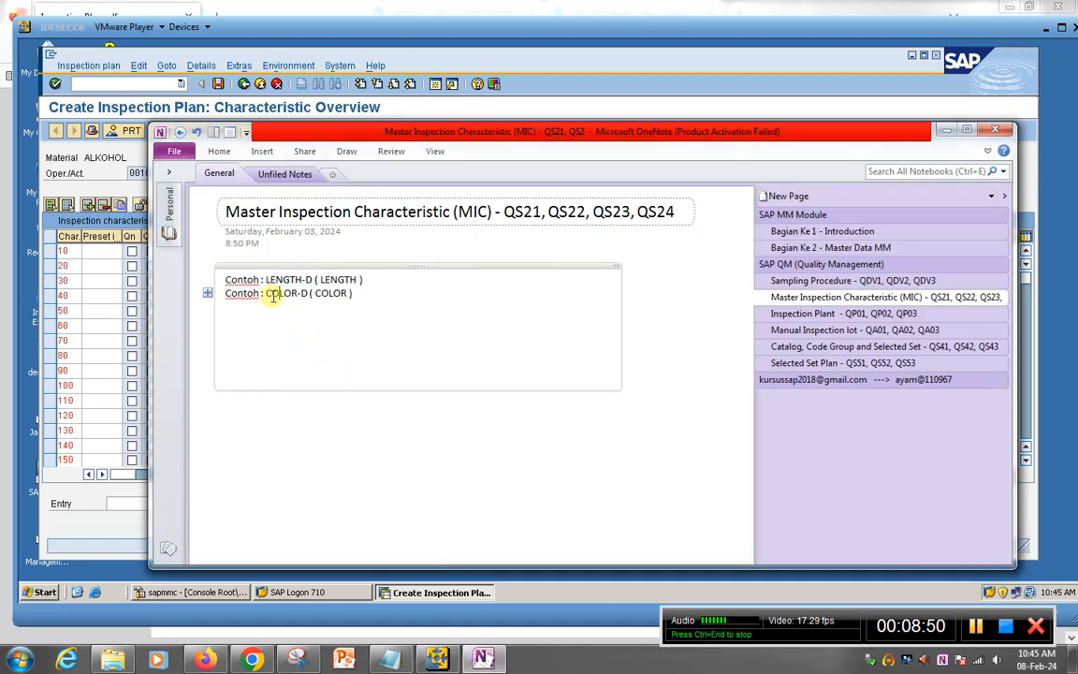
{"action": "left_click_drag", "start_coordinate": [266, 294], "coordinate": [303, 296]}
{"action": "key", "text": "ctrl+c"}
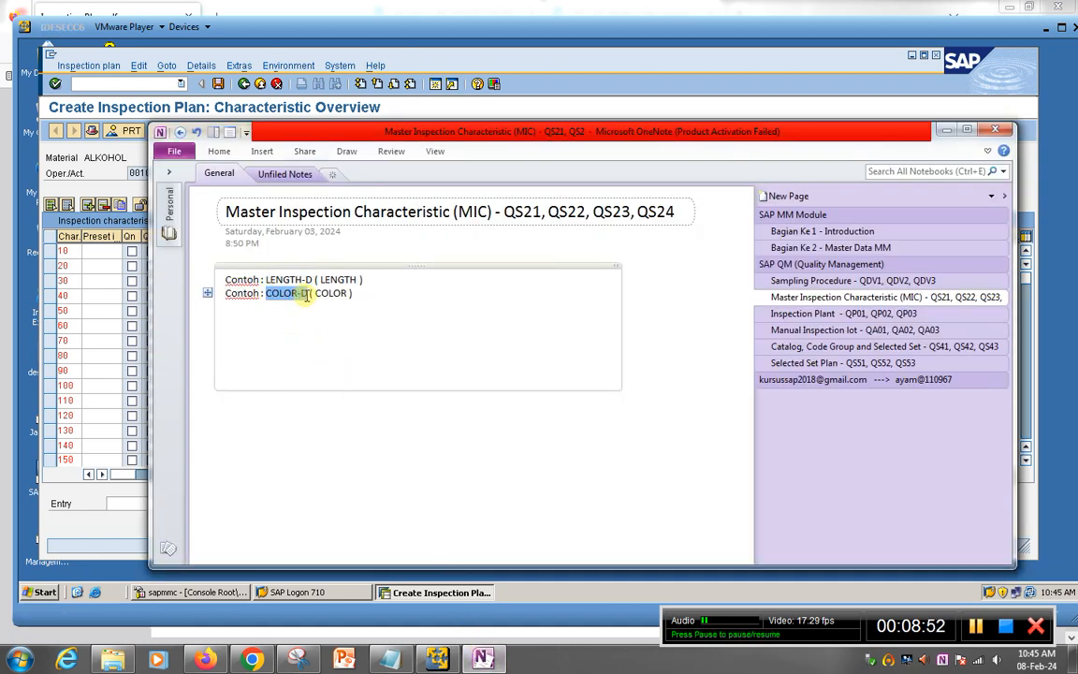
{"action": "left_click", "coordinate": [107, 283]}
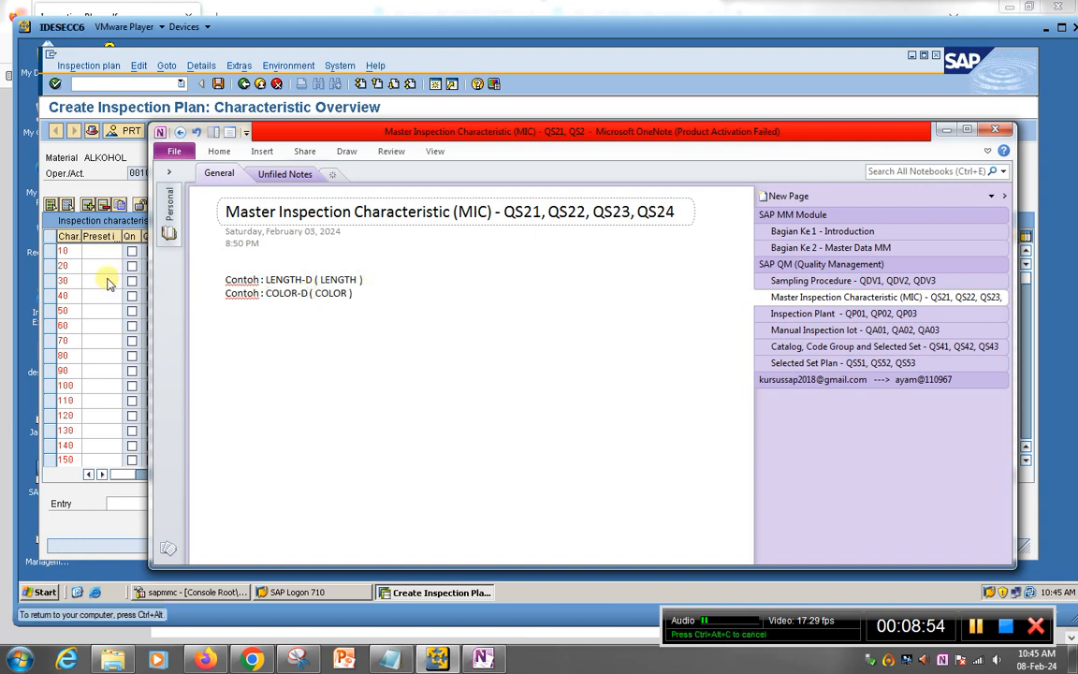
{"action": "key", "text": "ctrl+v"}
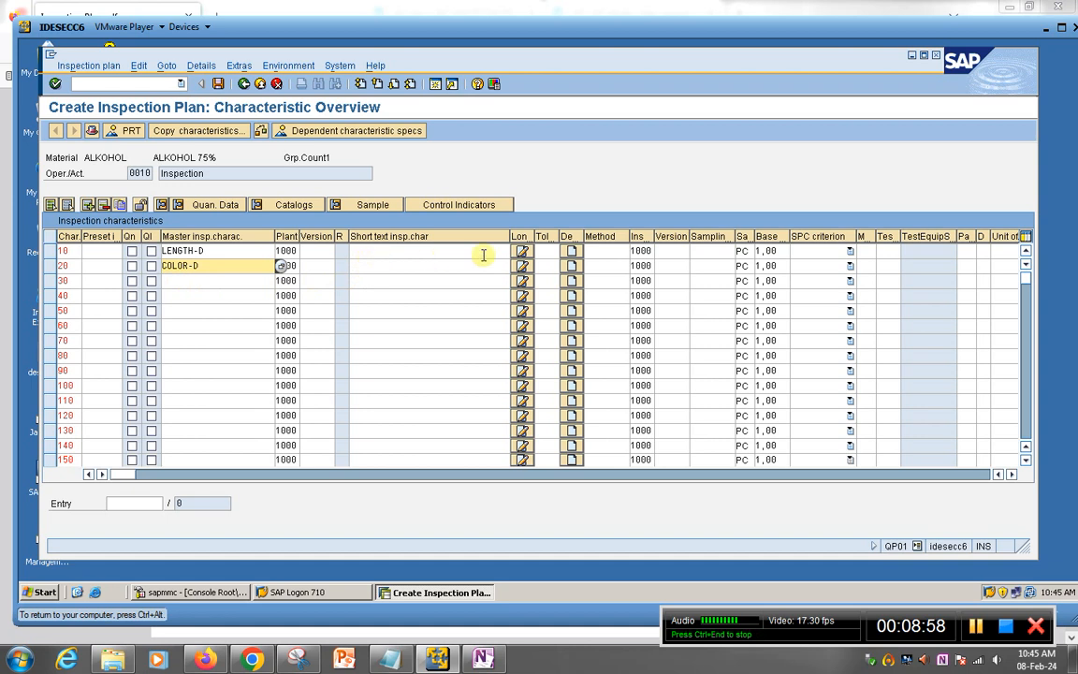
{"action": "left_click", "coordinate": [219, 251]}
{"action": "key", "text": "Return"}
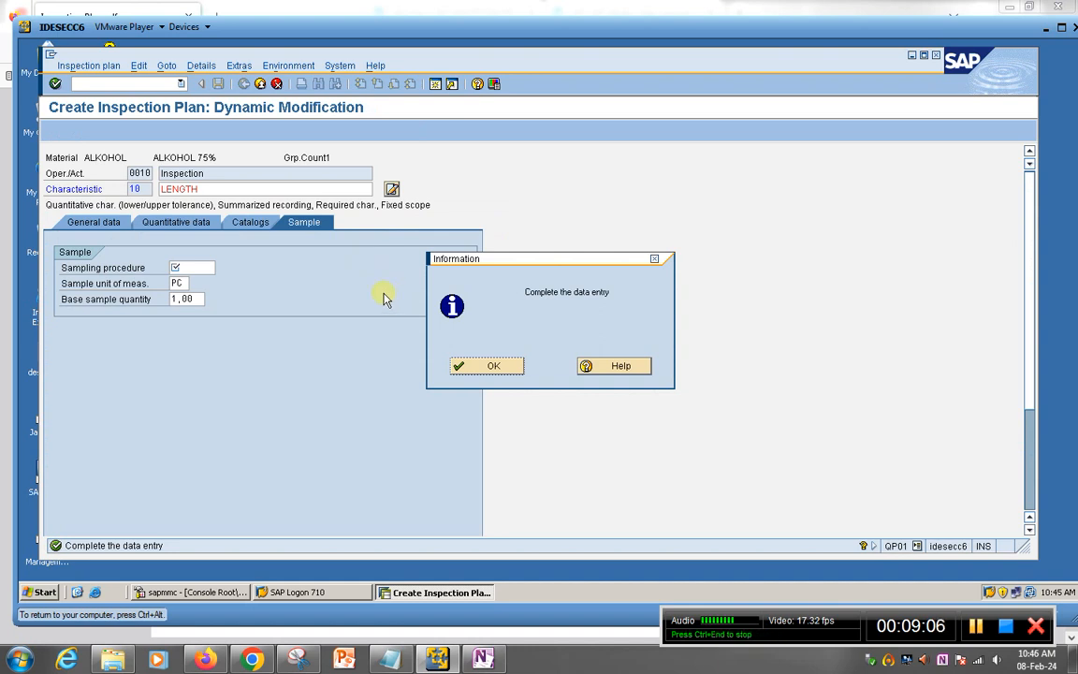
Step: Copy QMD-FIX from the OneNote Sampling Procedure notes into LENGTH's sampling procedure and confirm it
{"action": "left_click", "coordinate": [479, 659]}
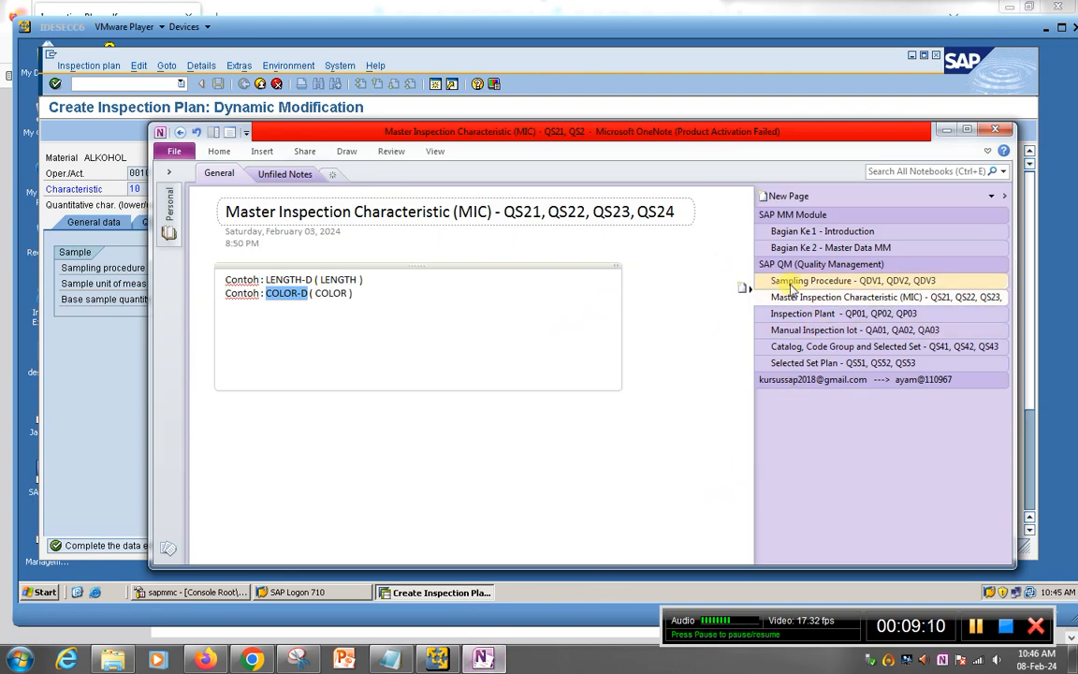
{"action": "left_click", "coordinate": [751, 281]}
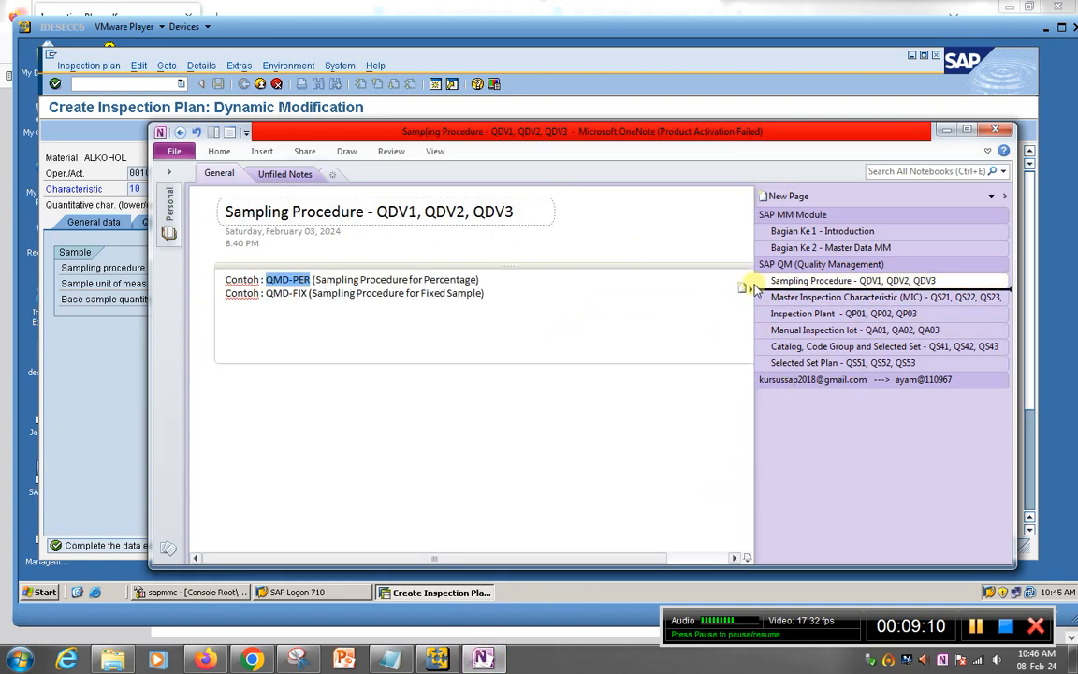
{"action": "left_click", "coordinate": [280, 298]}
{"action": "left_click_drag", "start_coordinate": [269, 295], "coordinate": [306, 296]}
{"action": "key", "text": "ctrl+c"}
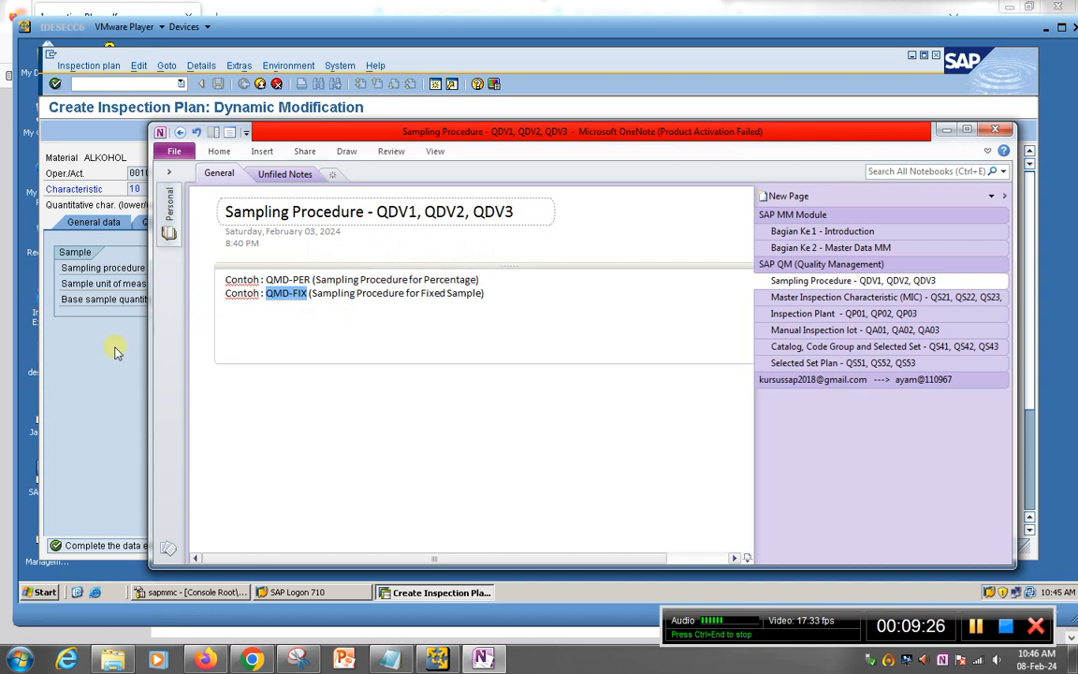
{"action": "left_click", "coordinate": [105, 315]}
{"action": "left_click", "coordinate": [454, 364]}
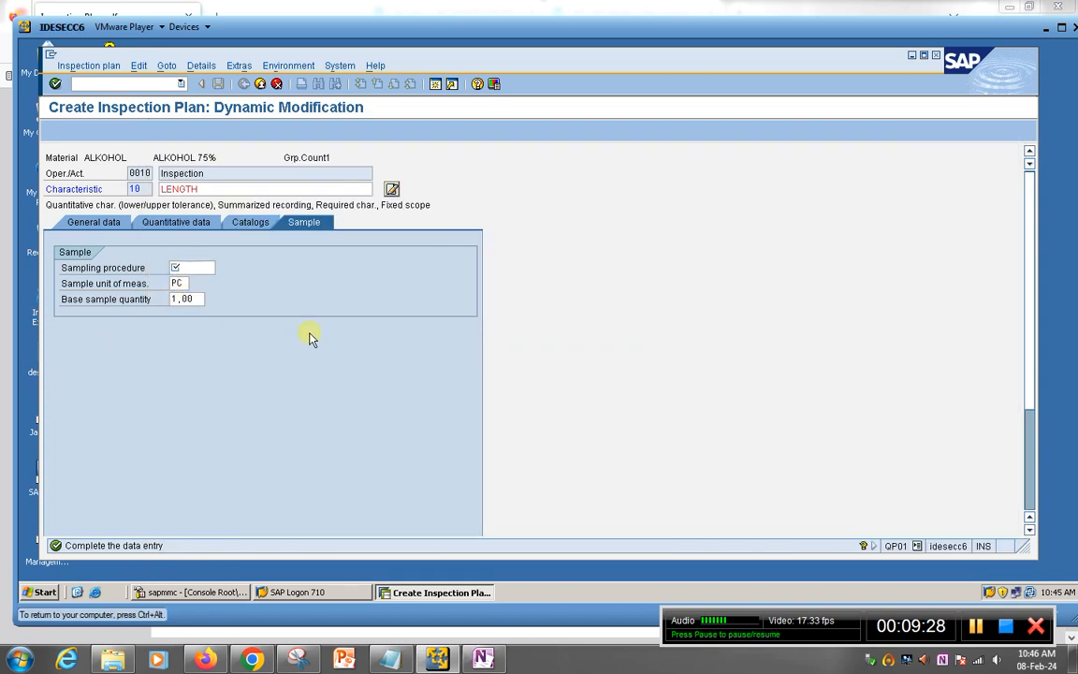
{"action": "left_click", "coordinate": [191, 268]}
{"action": "key", "text": "ctrl+v"}
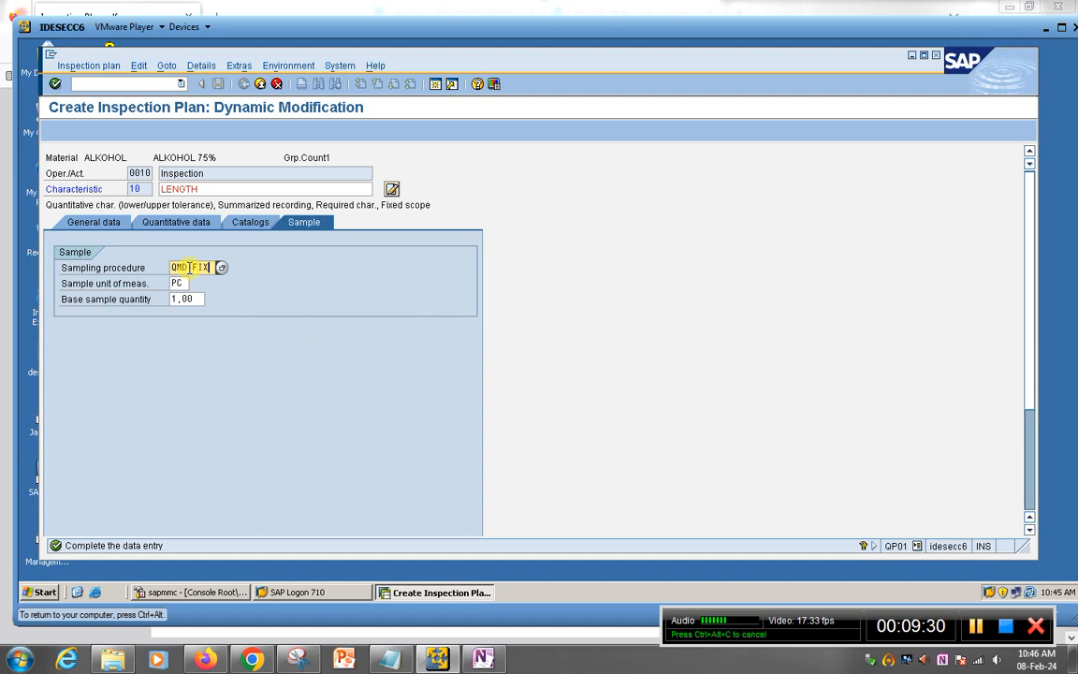
{"action": "key", "text": "Return"}
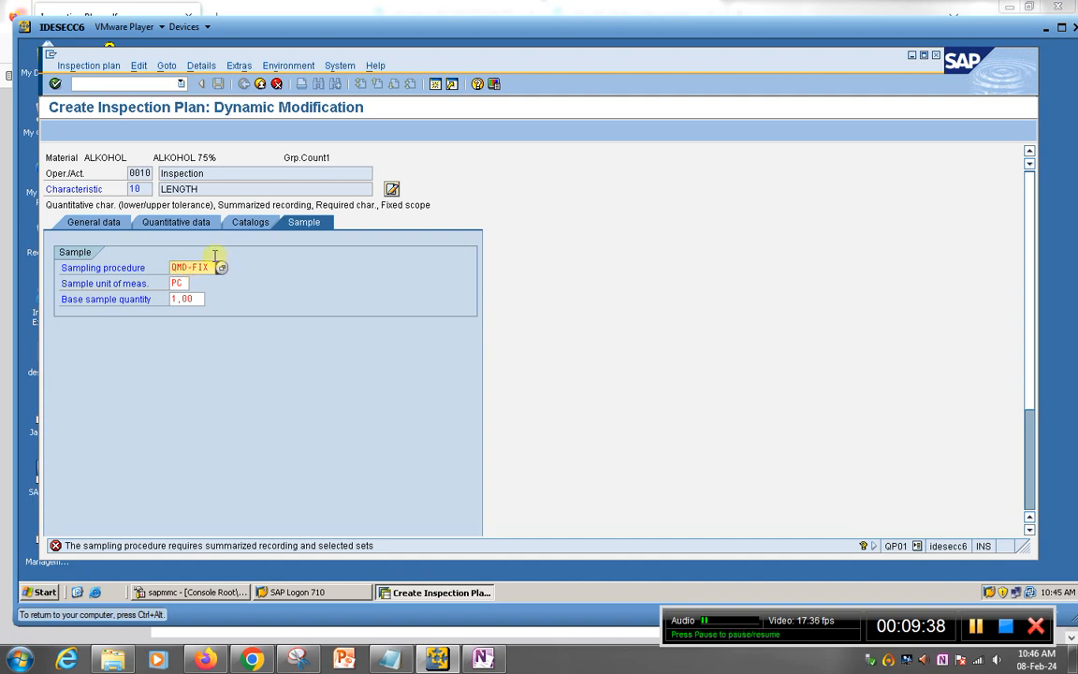
{"action": "key", "text": "Return"}
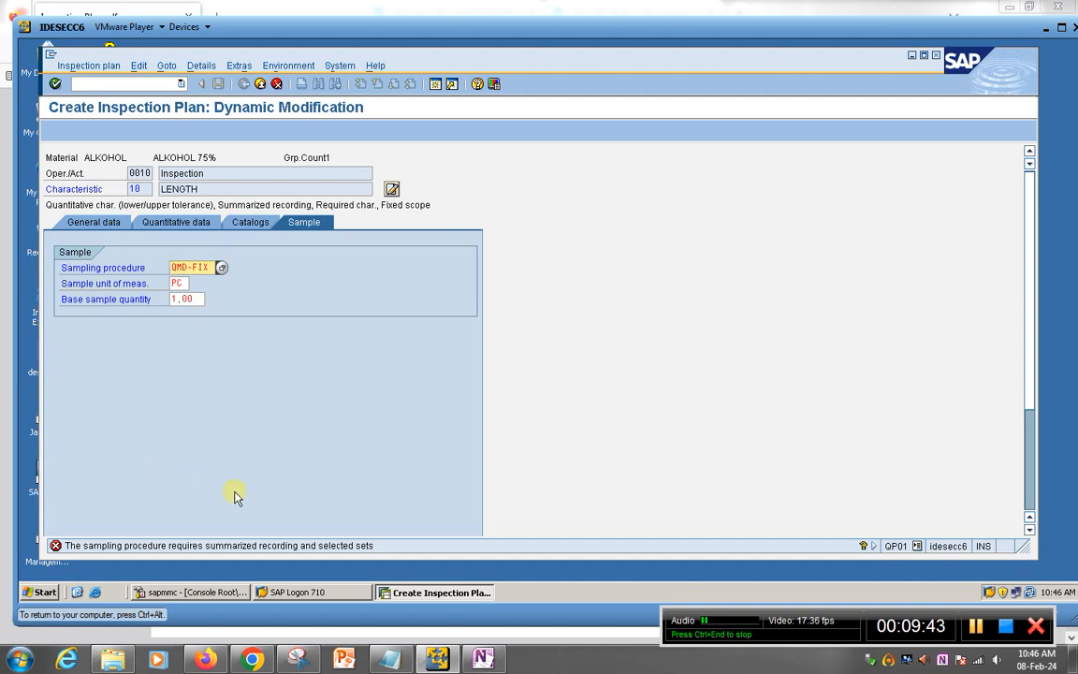
Step: Replace the rejected QMD-FIX with QMD-PER and confirm it to move to COLOR
{"action": "left_click", "coordinate": [482, 659]}
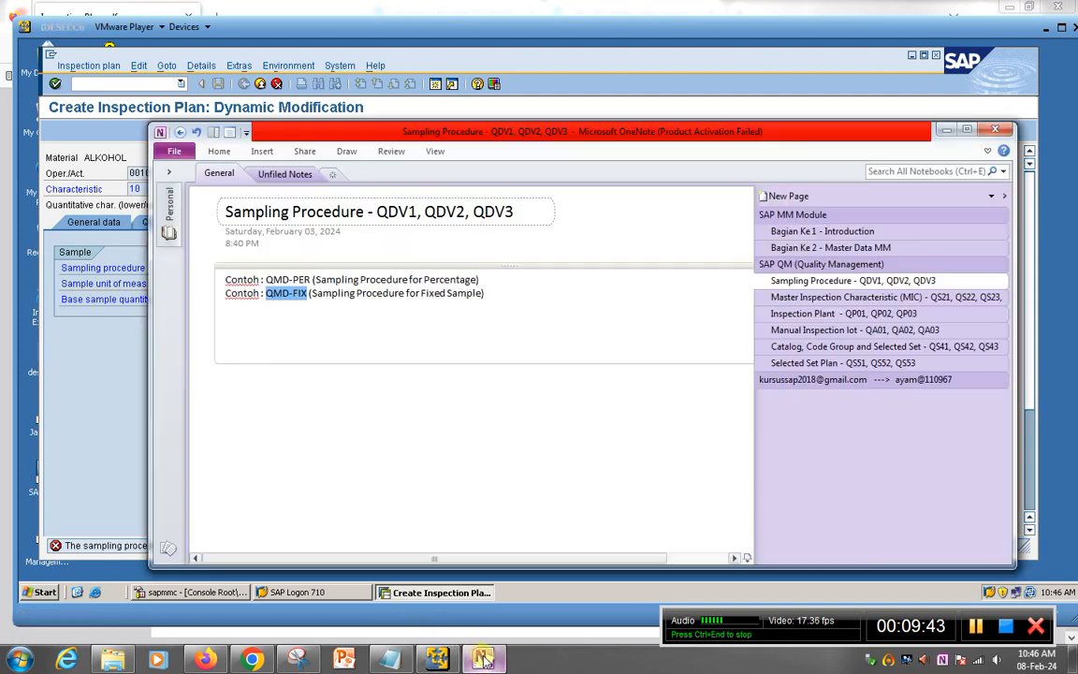
{"action": "left_click", "coordinate": [318, 326]}
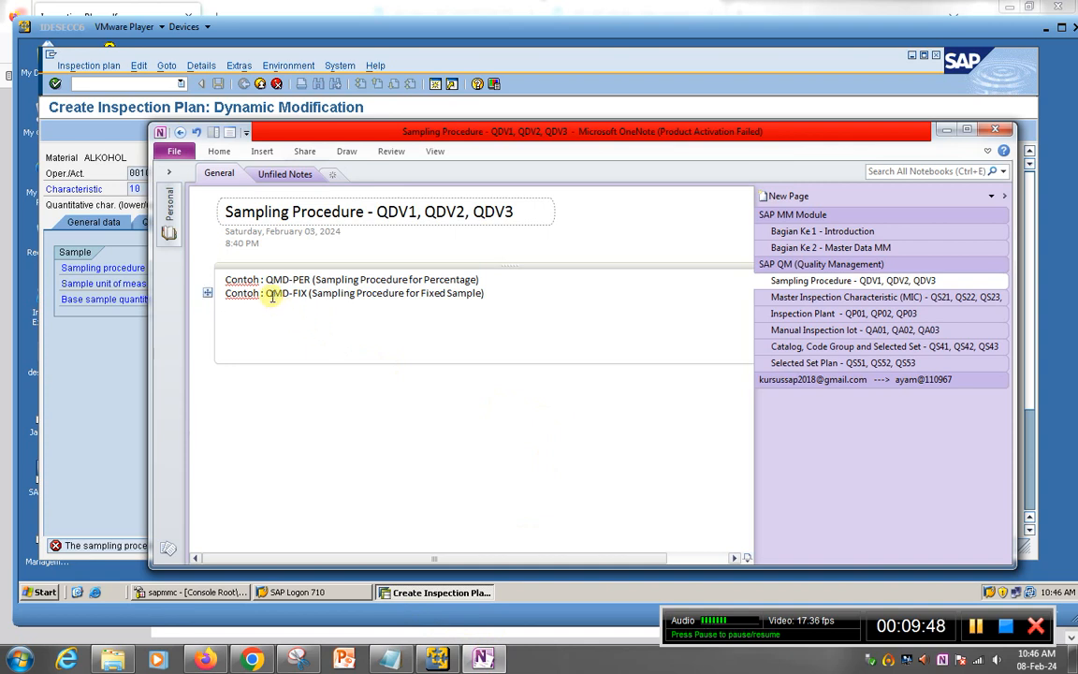
{"action": "left_click_drag", "start_coordinate": [266, 294], "coordinate": [300, 293]}
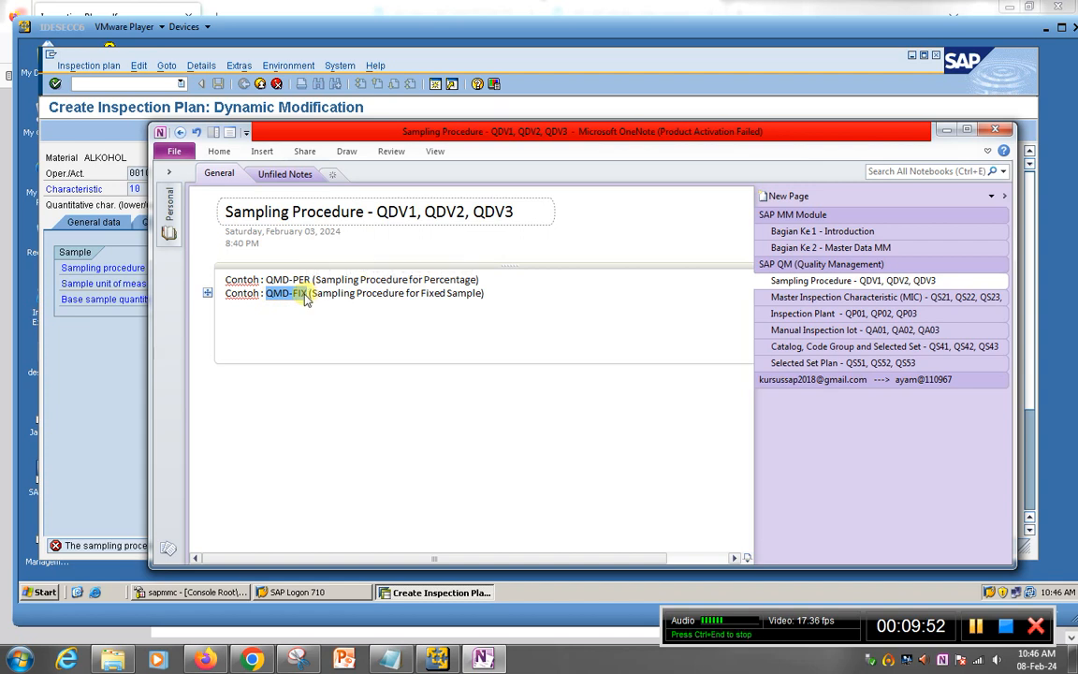
{"action": "left_click", "coordinate": [267, 279]}
{"action": "left_click_drag", "start_coordinate": [267, 279], "coordinate": [305, 279]}
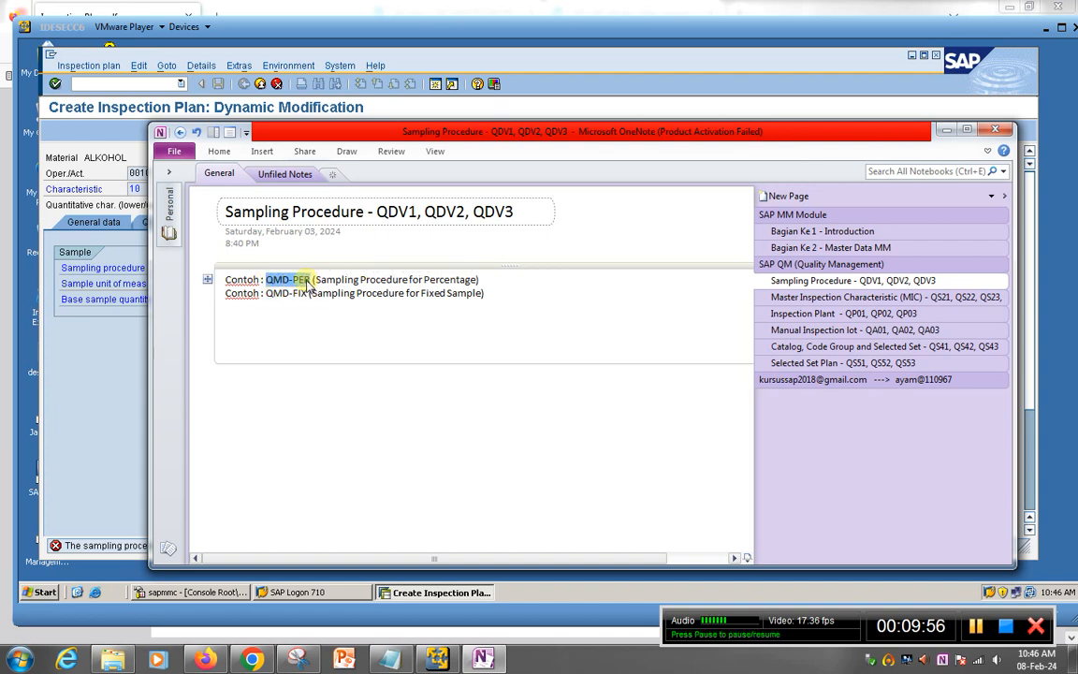
{"action": "left_click", "coordinate": [122, 356]}
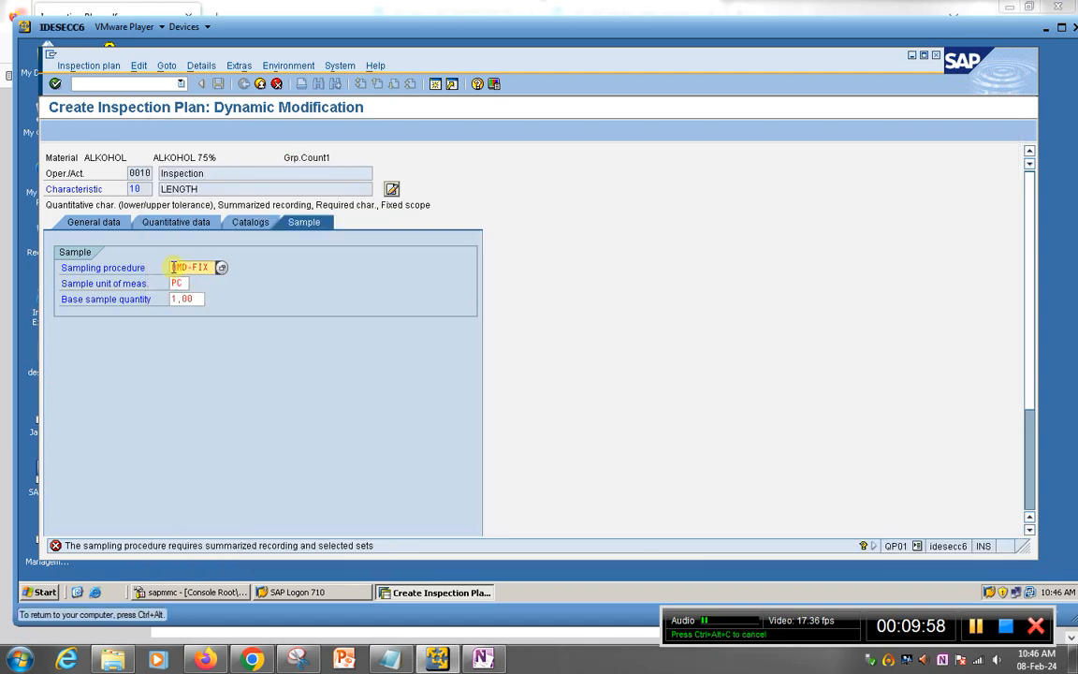
{"action": "key", "text": "shift+End"}
{"action": "key", "text": "Delete"}
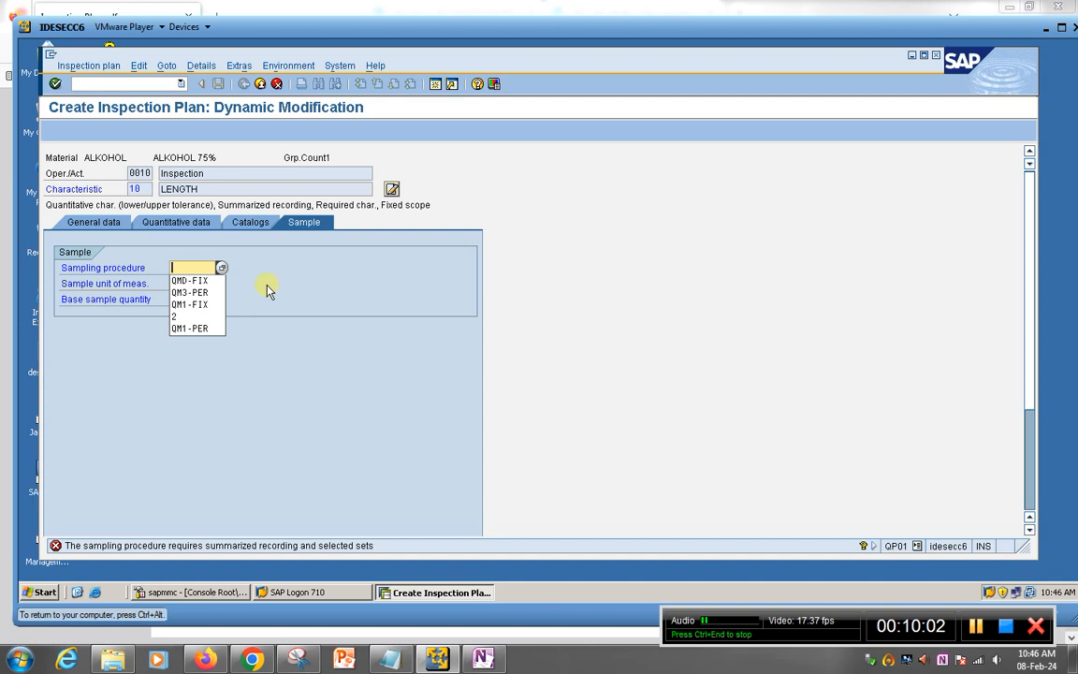
{"action": "left_click", "coordinate": [247, 277]}
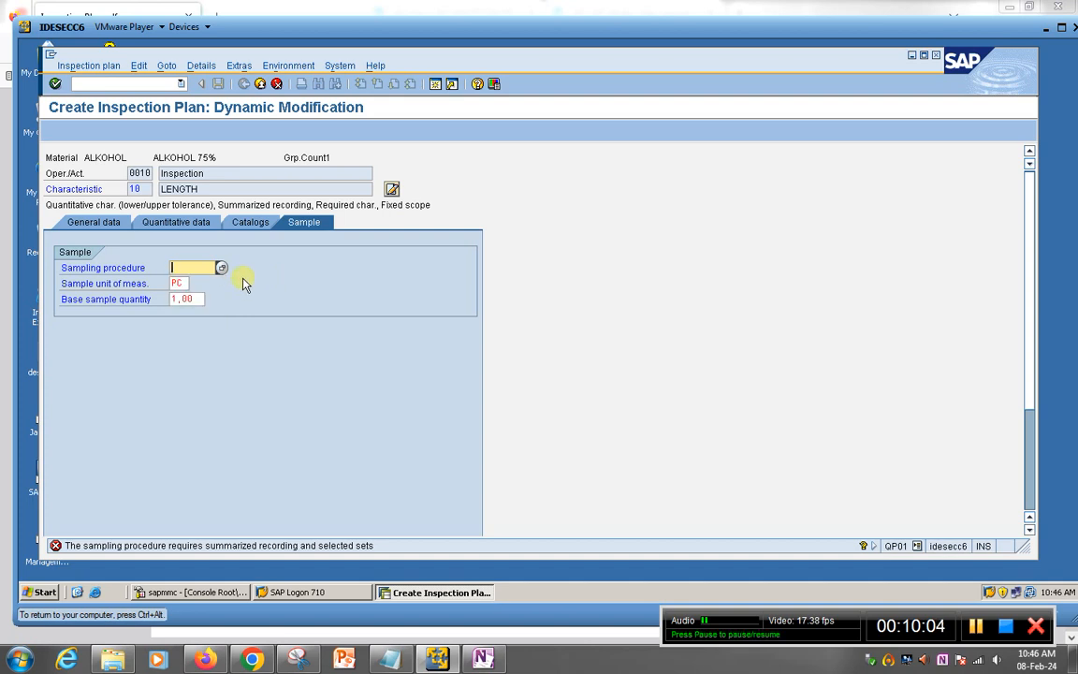
{"action": "type", "text": "QMD-PER"}
{"action": "key", "text": "Return"}
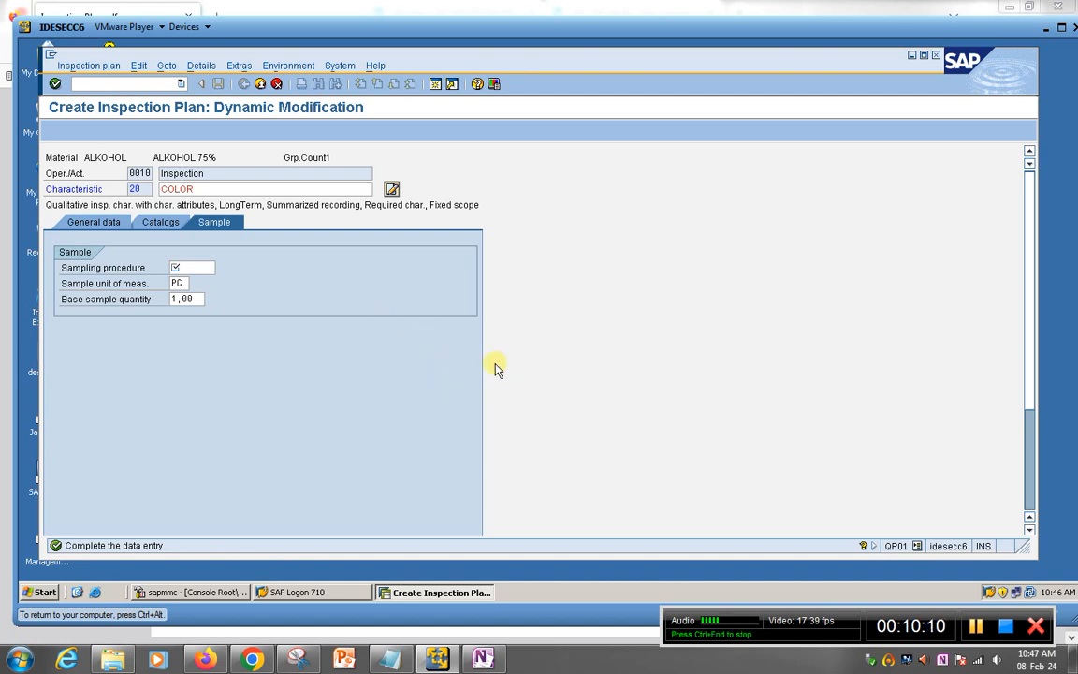
Step: Set COLOR's sampling procedure to QMD-PER and confirm the LENGTH-D and COLOR-D overview rows
{"action": "left_click", "coordinate": [186, 269]}
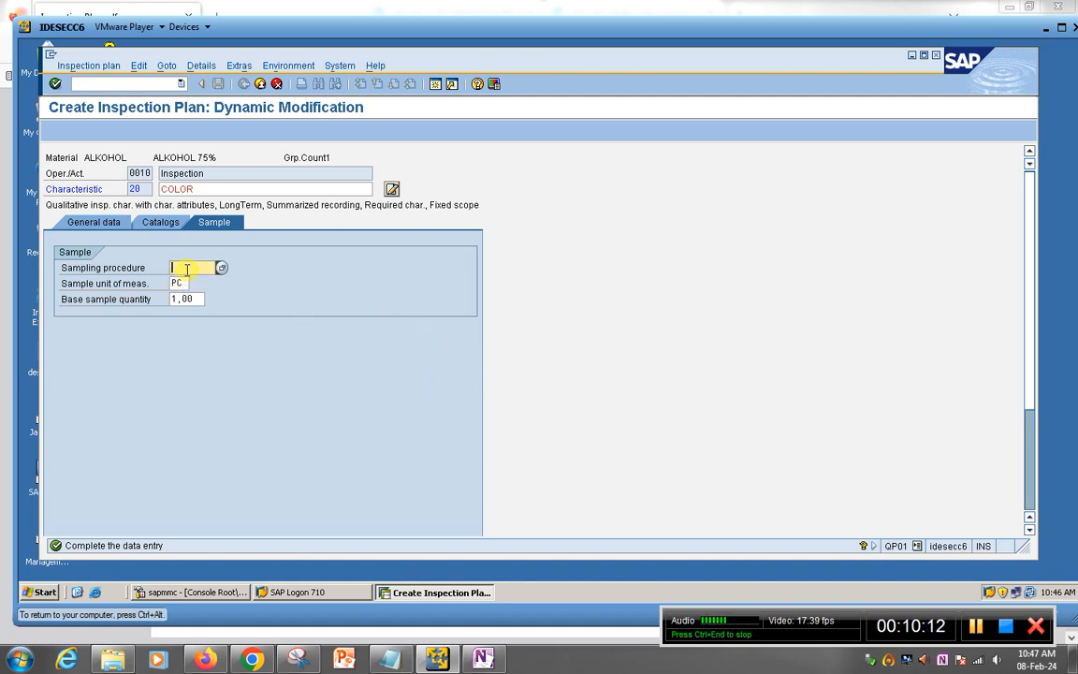
{"action": "type", "text": "QMD-PER"}
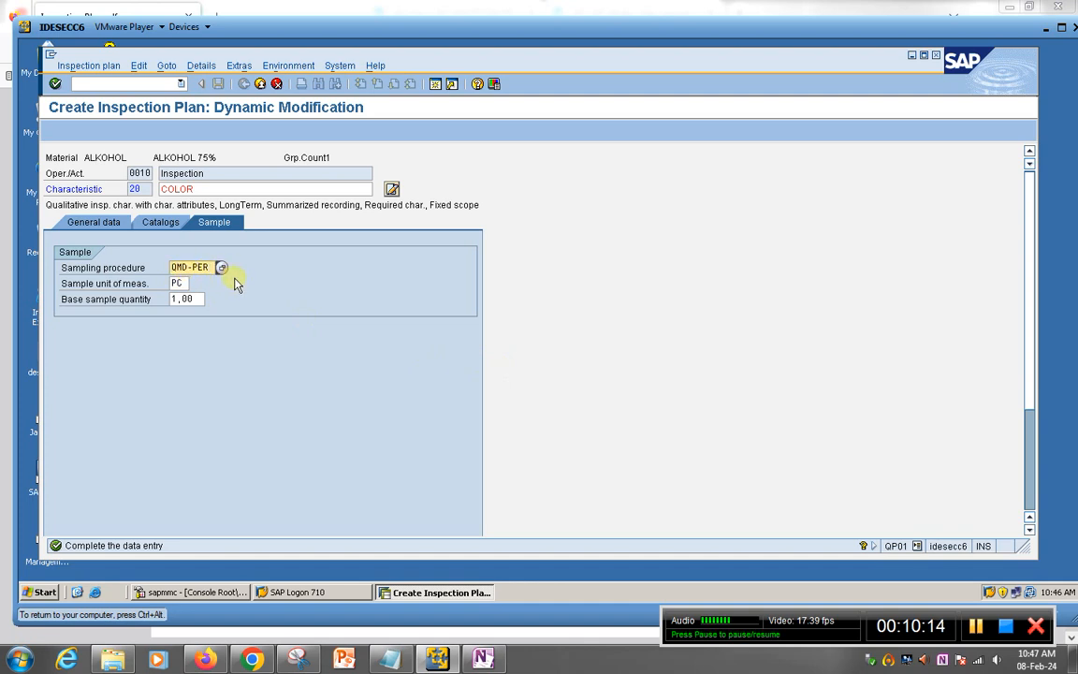
{"action": "key", "text": "Return"}
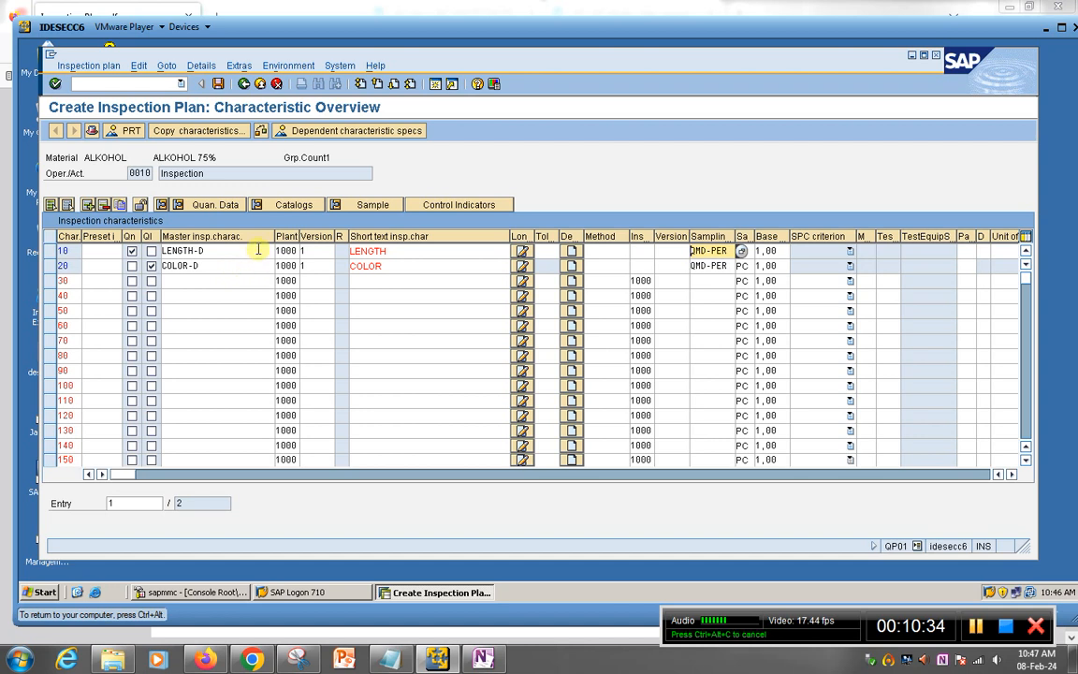
{"action": "left_click", "coordinate": [229, 251]}
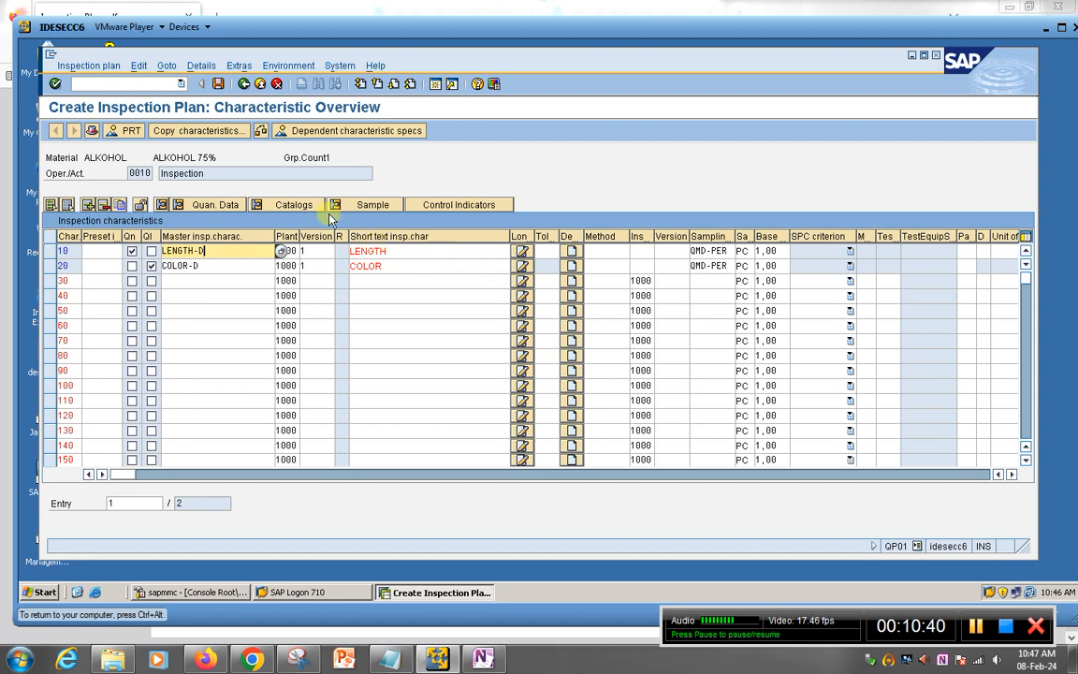
{"action": "key", "text": "Return"}
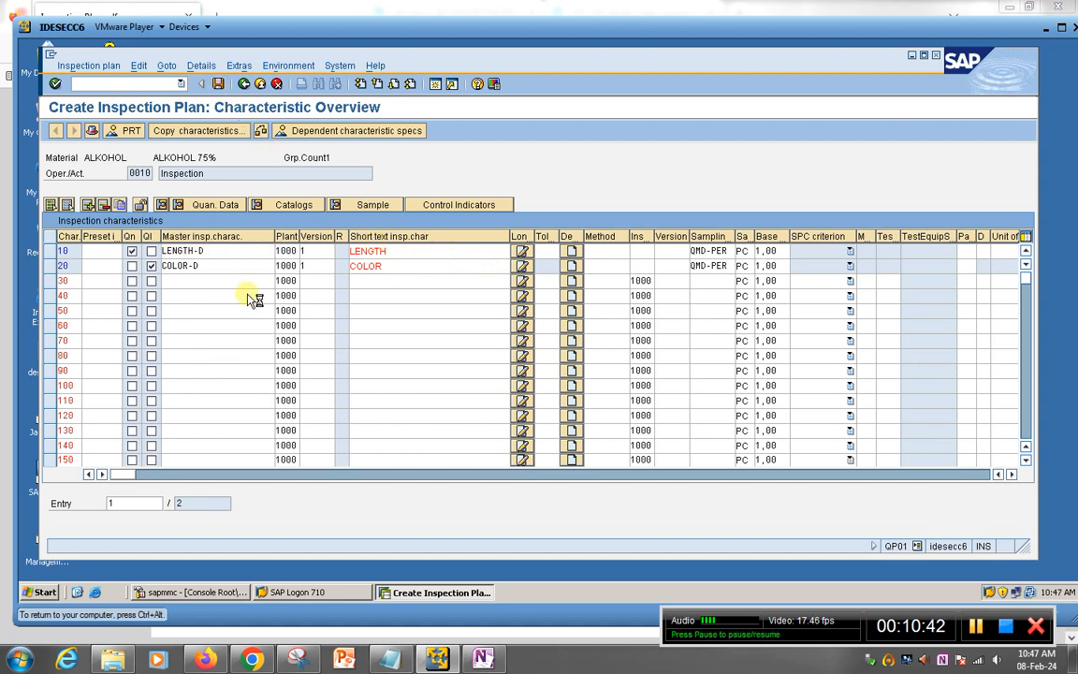
Step: Save the ALKOHOL inspection plan as plan group 238, acknowledge the message, and return to OneNote
{"action": "key", "text": "ctrl+s"}
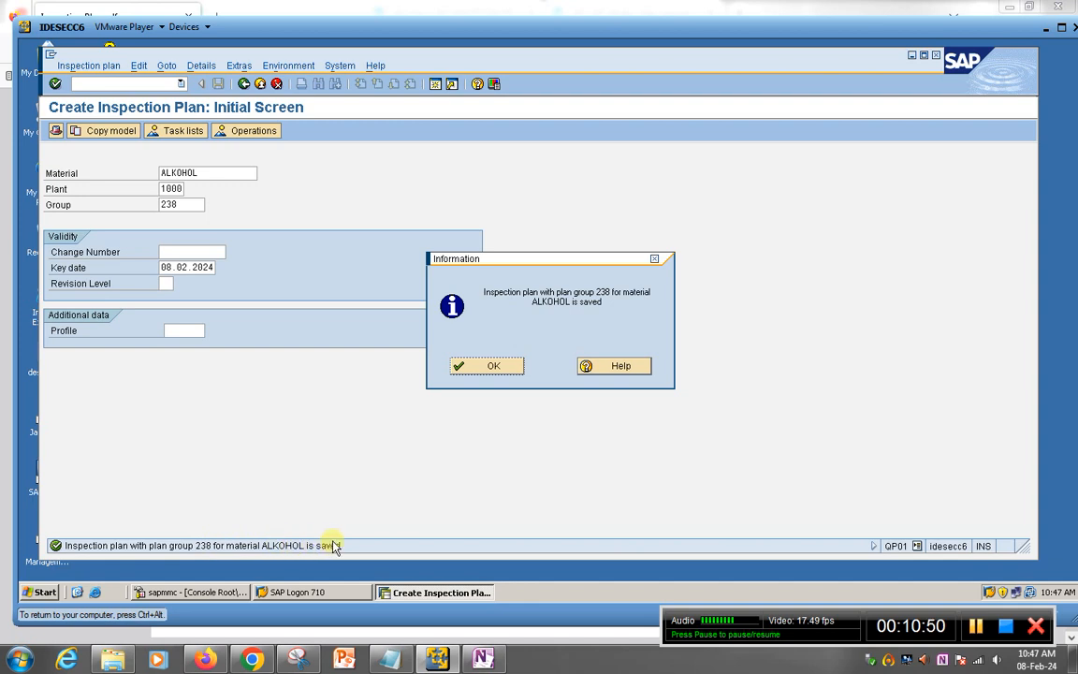
{"action": "left_click", "coordinate": [480, 366]}
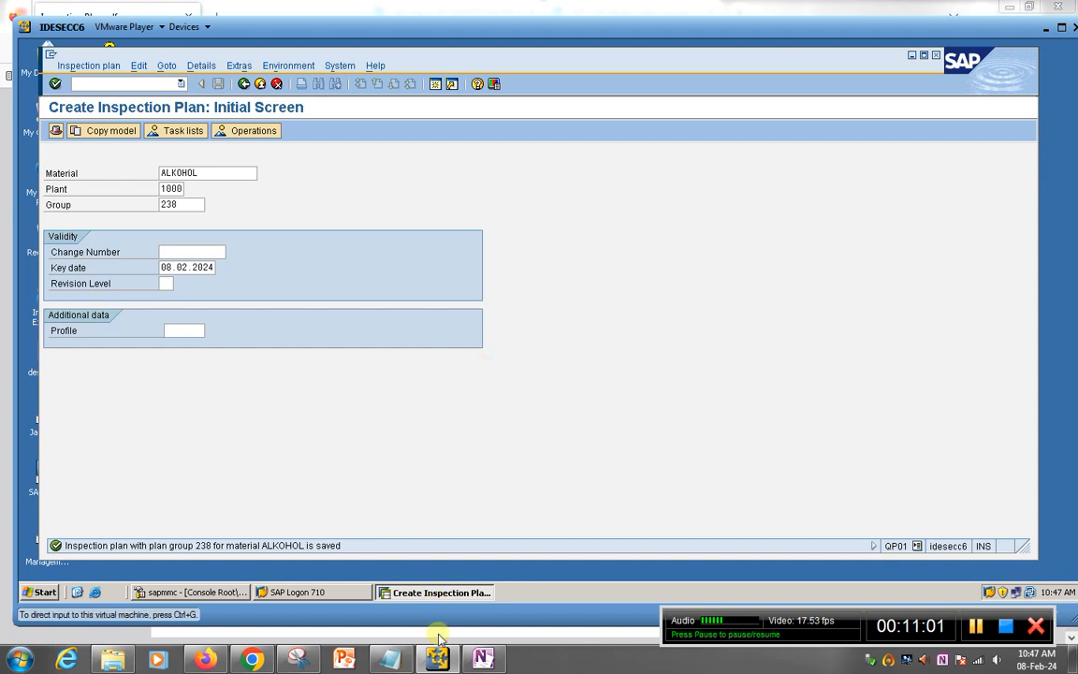
{"action": "left_click", "coordinate": [484, 659]}
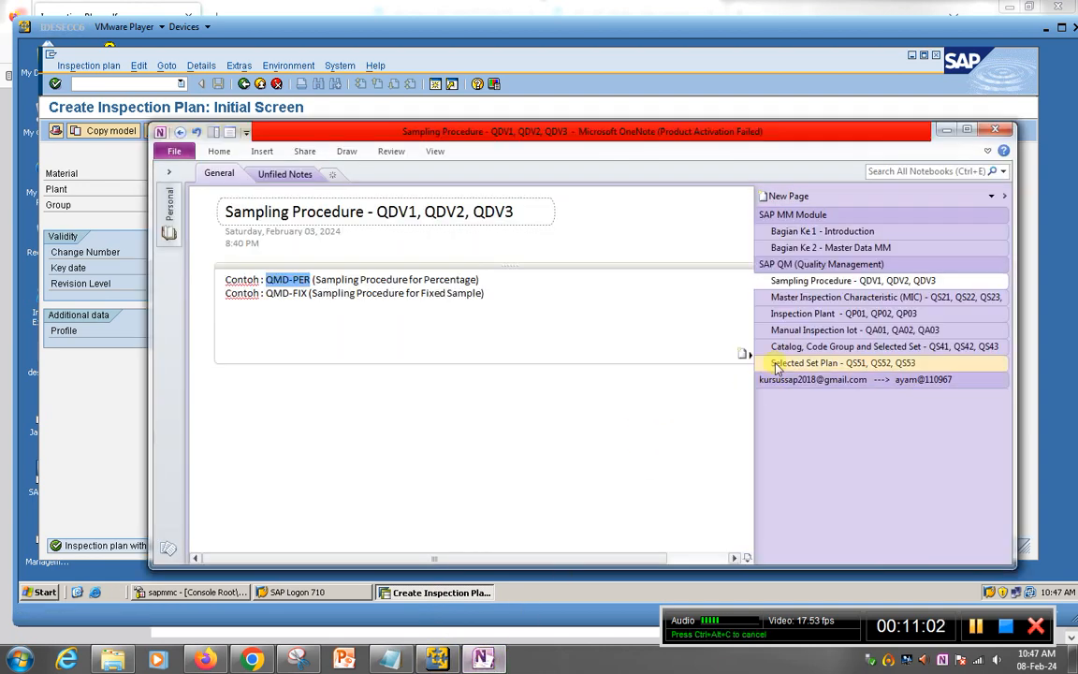
Step: Review the Inspection Plant QP01–QP03 and Manual Inspection lot QA01–QA03 notes, then go back to SAP
{"action": "left_click", "coordinate": [791, 315]}
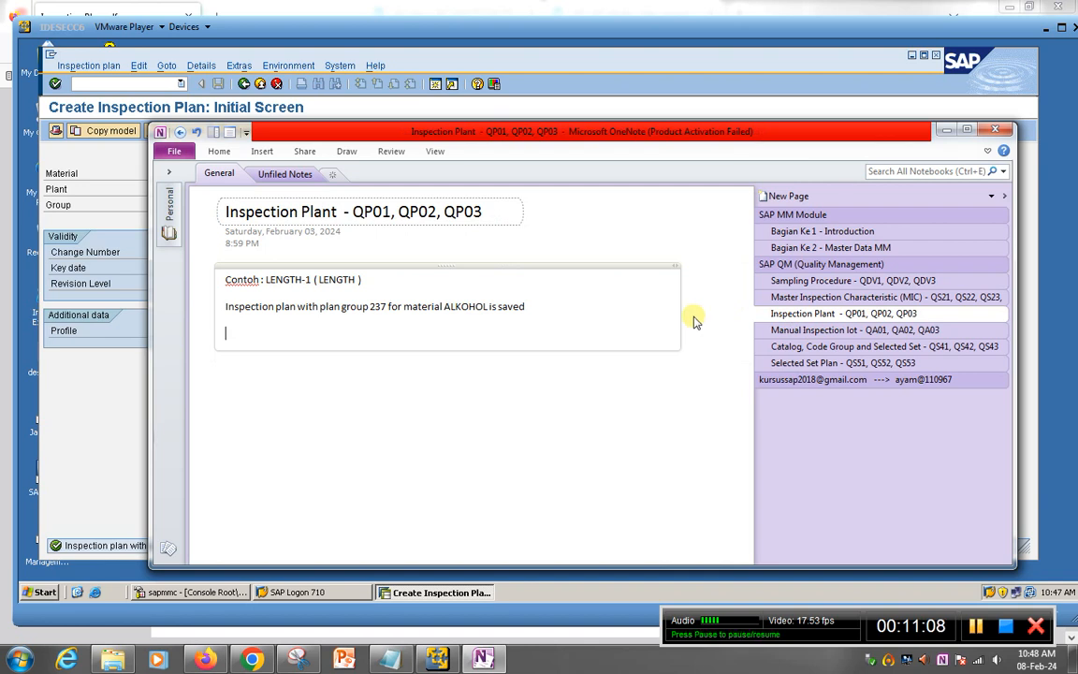
{"action": "left_click", "coordinate": [814, 334]}
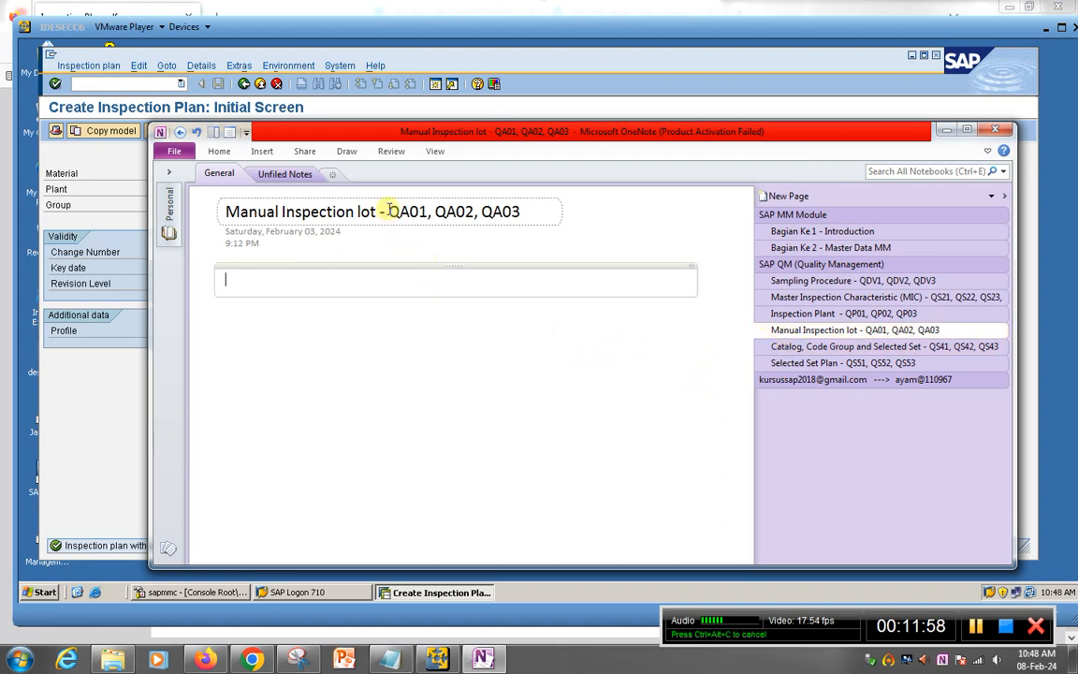
{"action": "left_click_drag", "start_coordinate": [388, 212], "coordinate": [424, 212]}
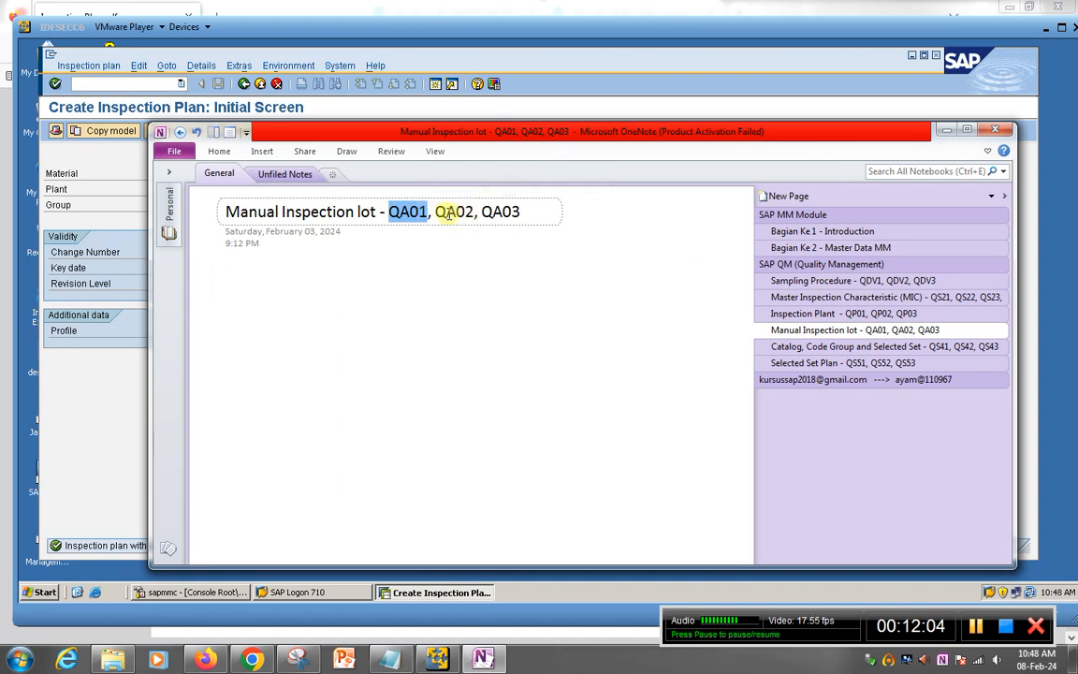
{"action": "left_click", "coordinate": [463, 213]}
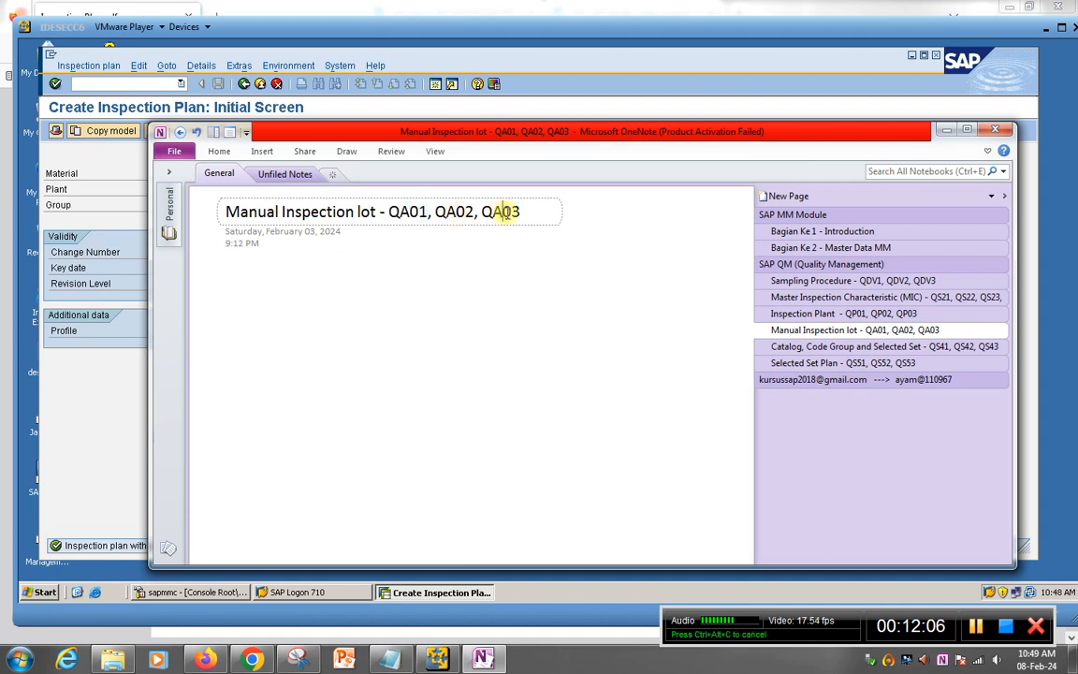
{"action": "left_click", "coordinate": [394, 595]}
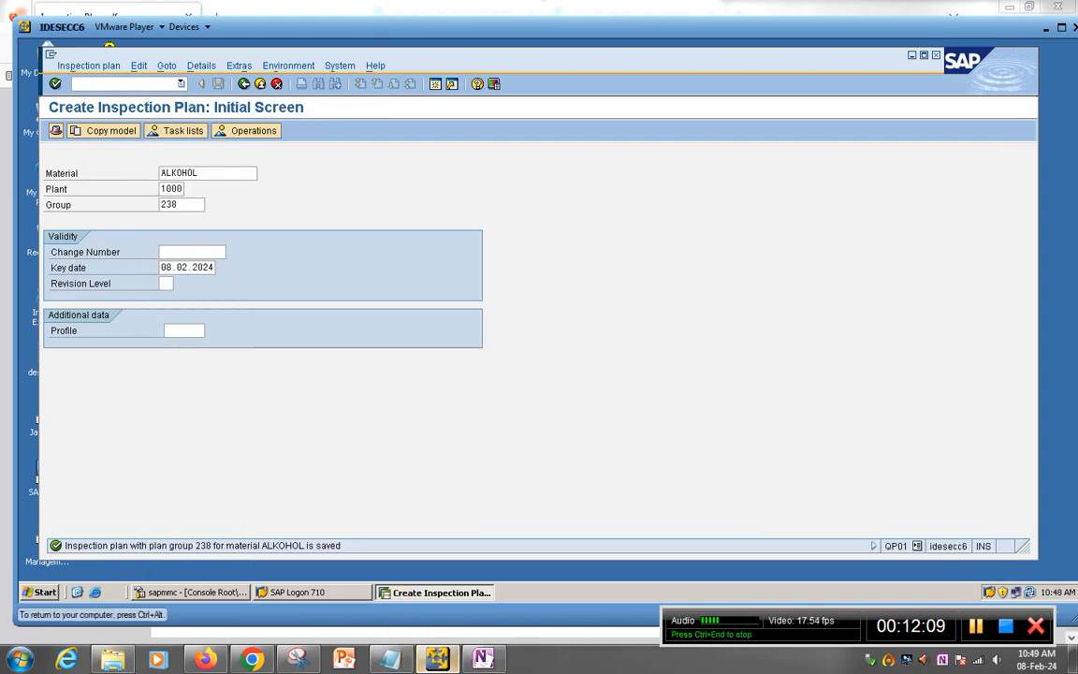
Step: Start a manual inspection lot with /nqa01, choosing lot origin 89 Miscellaneous
{"action": "left_click", "coordinate": [109, 83]}
{"action": "type", "text": "/"}
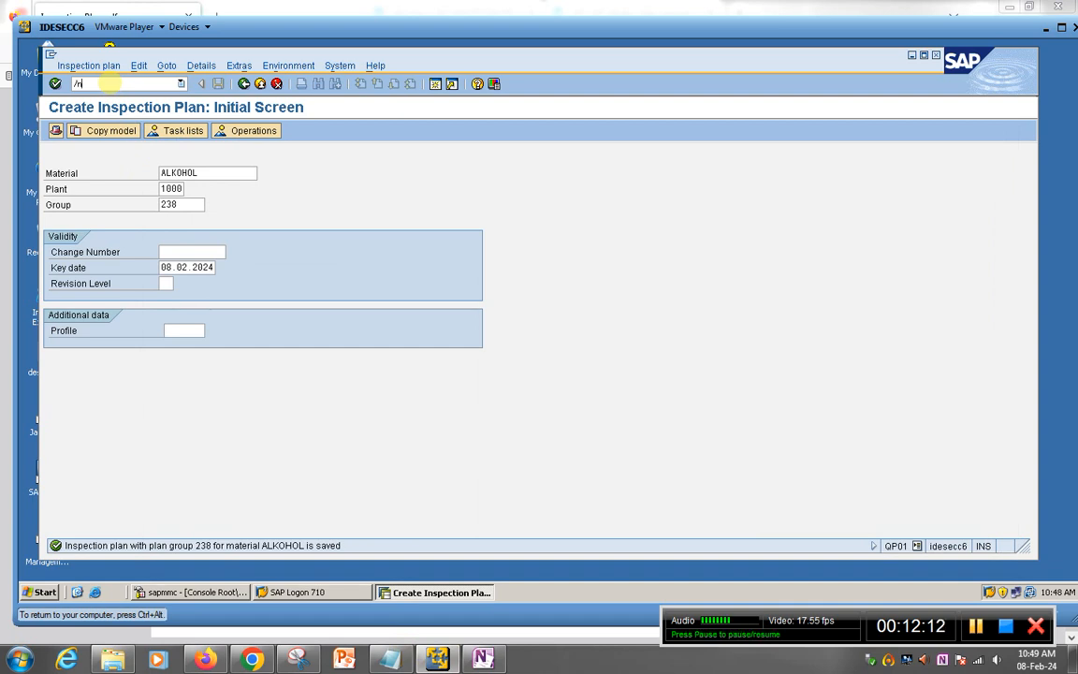
{"action": "type", "text": "nqa01"}
{"action": "key", "text": "Return"}
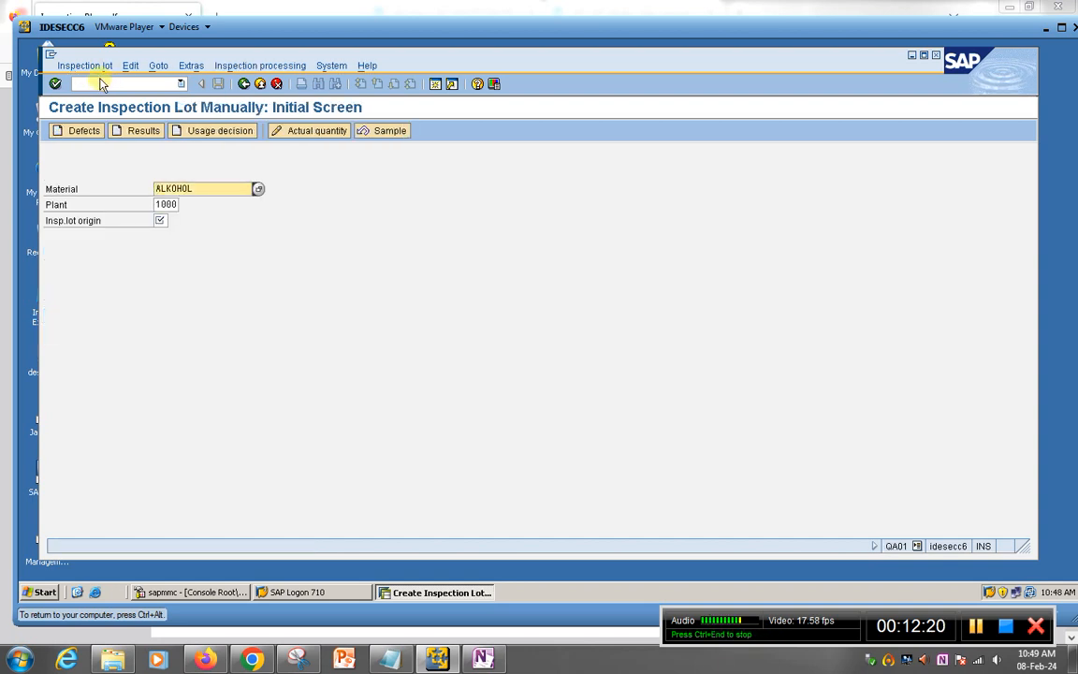
{"action": "left_click", "coordinate": [164, 222]}
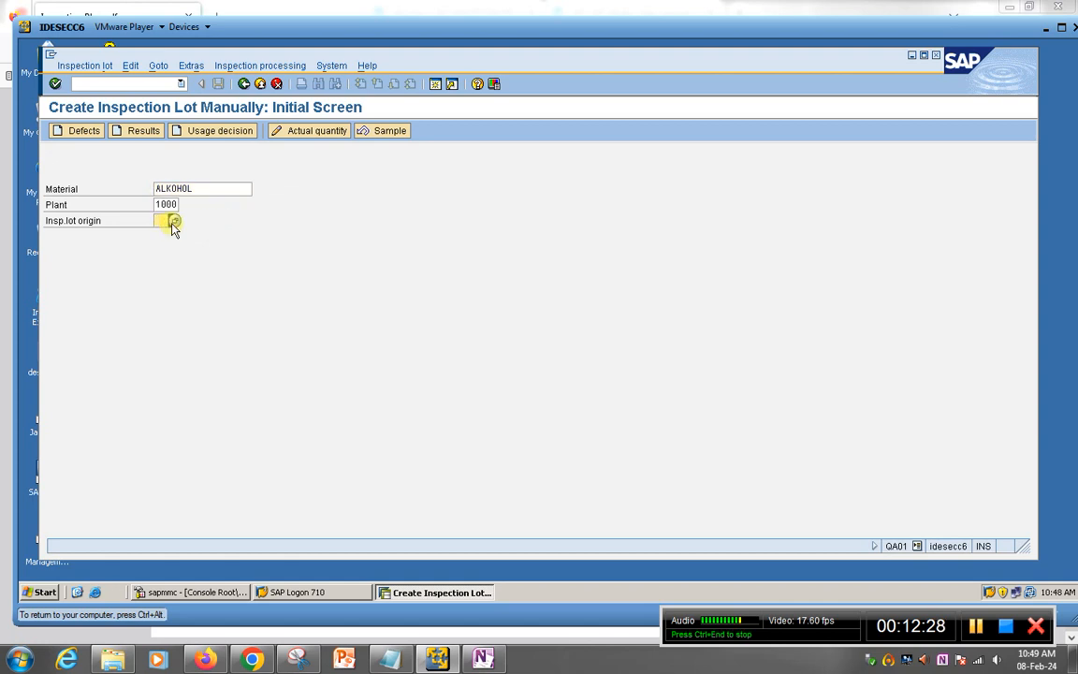
{"action": "left_click", "coordinate": [173, 222]}
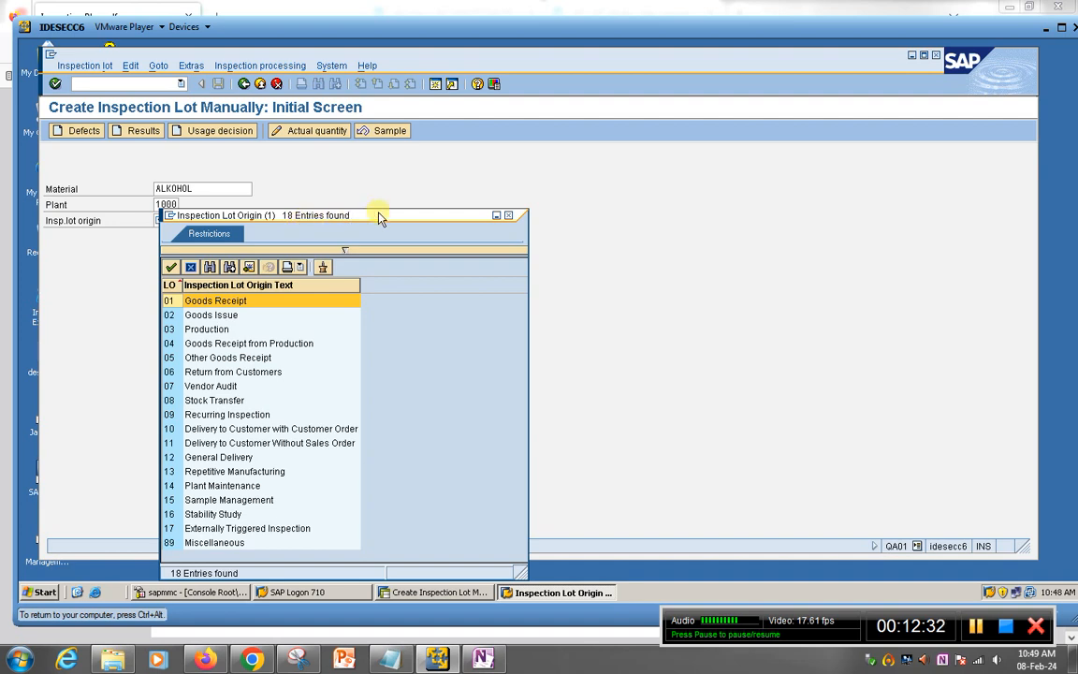
{"action": "left_click_drag", "start_coordinate": [379, 218], "coordinate": [468, 161]}
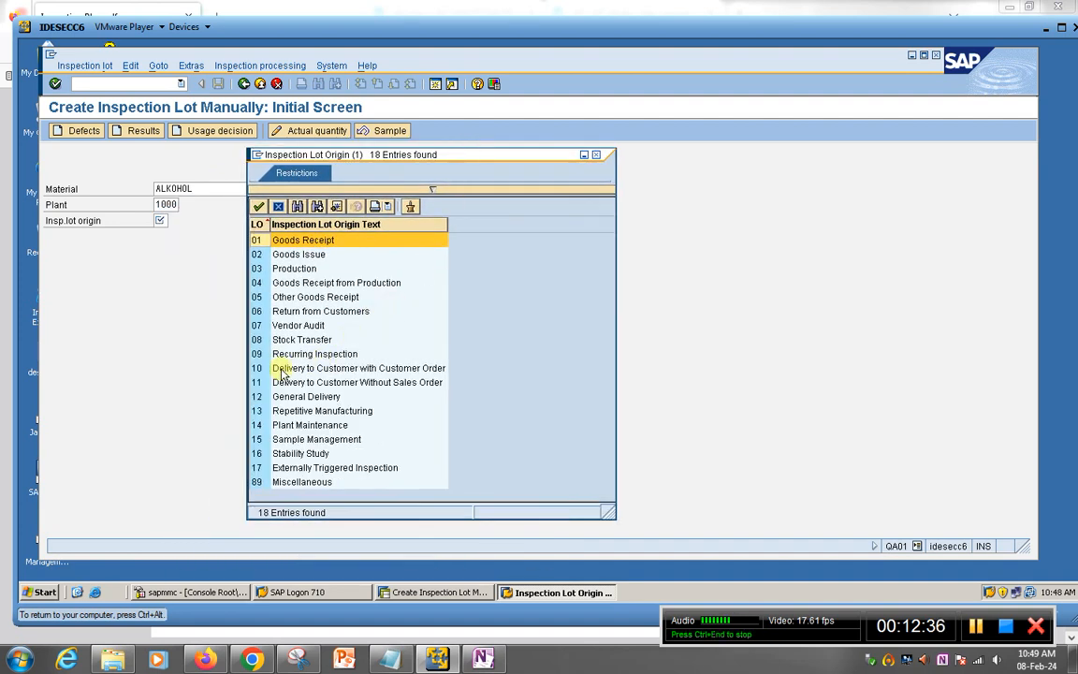
{"action": "left_click", "coordinate": [278, 484]}
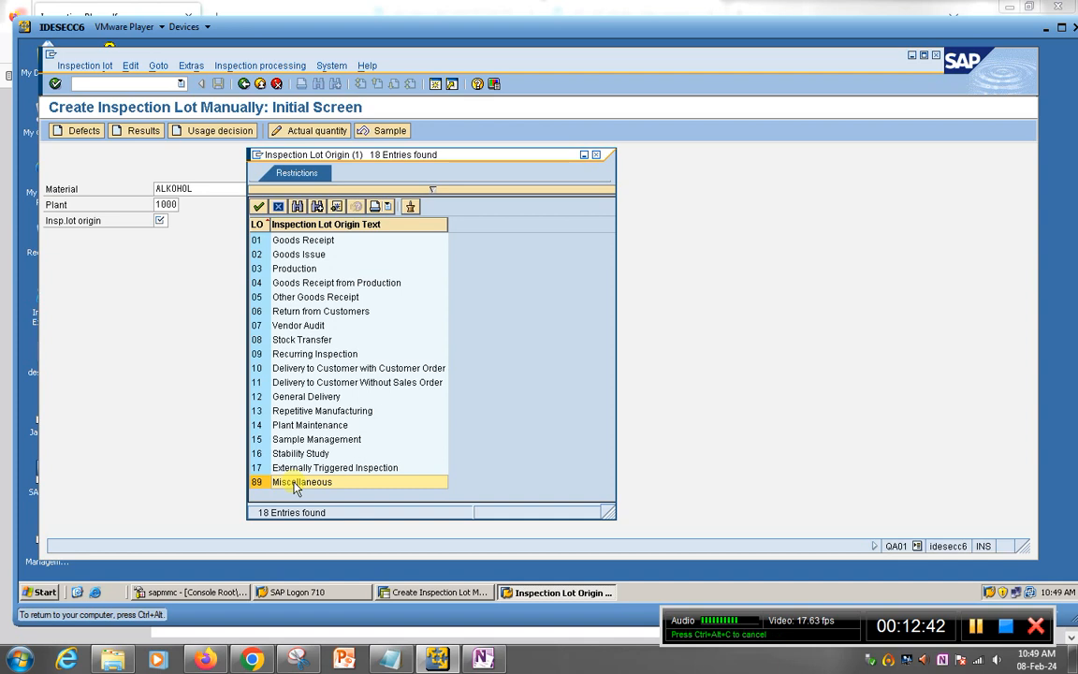
{"action": "double_click", "coordinate": [293, 483]}
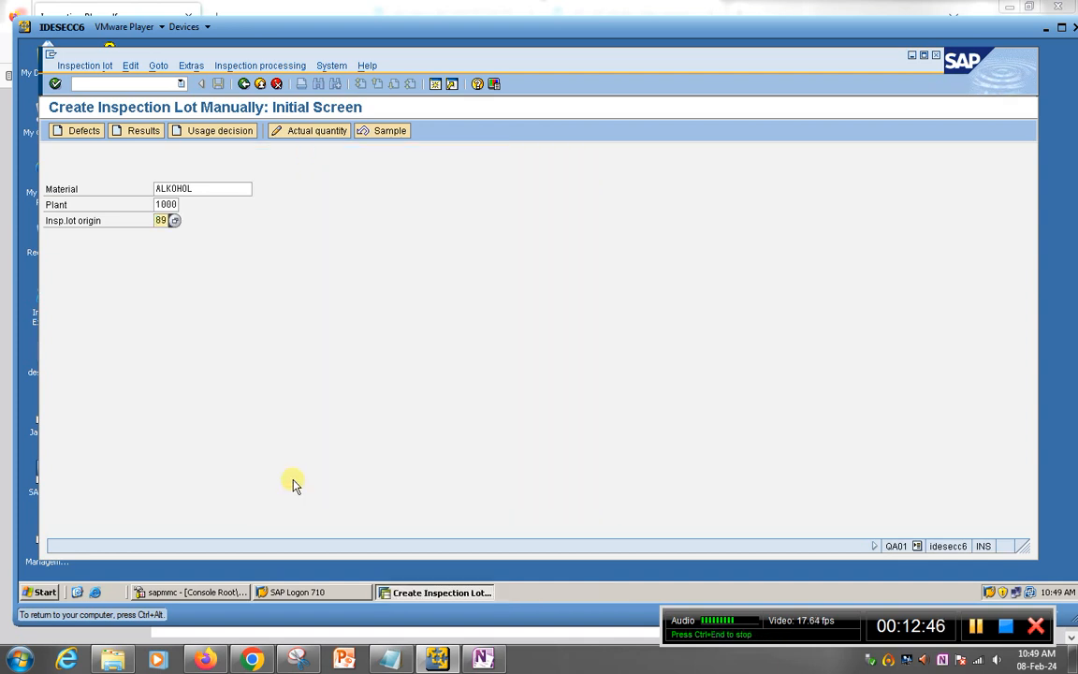
{"action": "key", "text": "Return"}
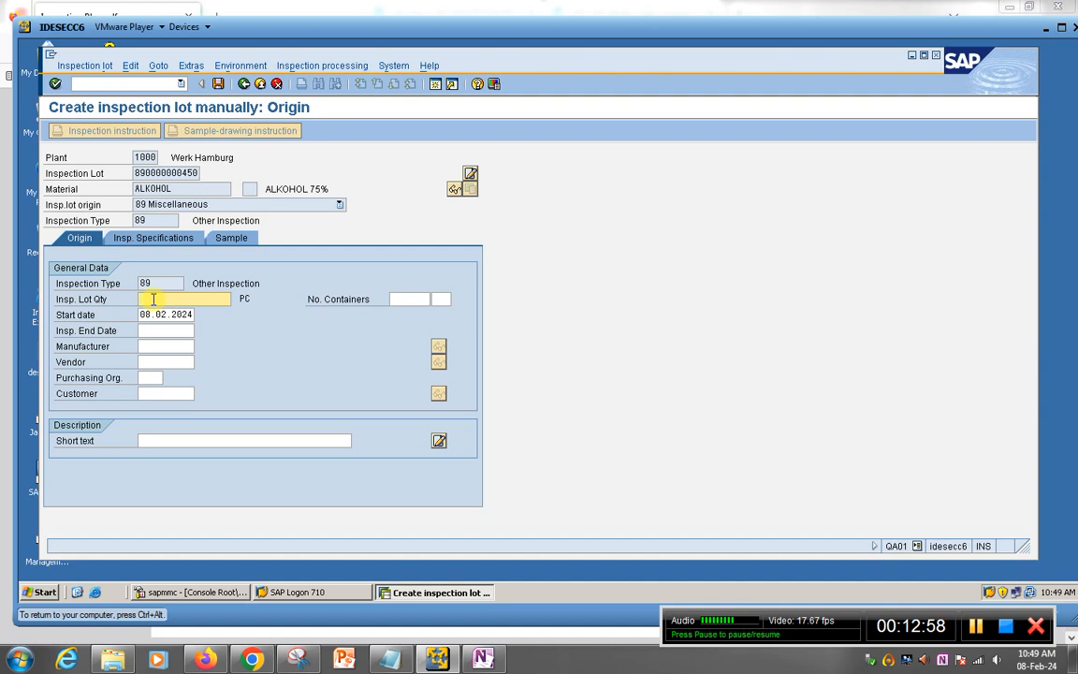
Step: Enter an inspection lot quantity of 10 and confirm it
{"action": "type", "text": "3"}
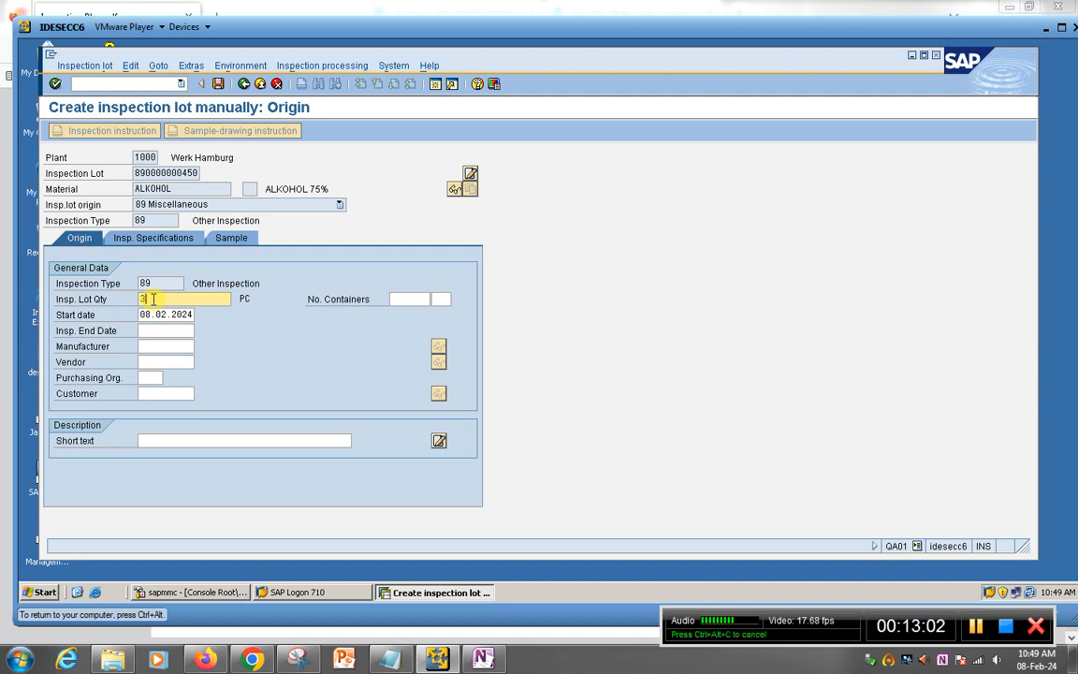
{"action": "key", "text": "BackSpace"}
{"action": "type", "text": "10"}
{"action": "key", "text": "Return"}
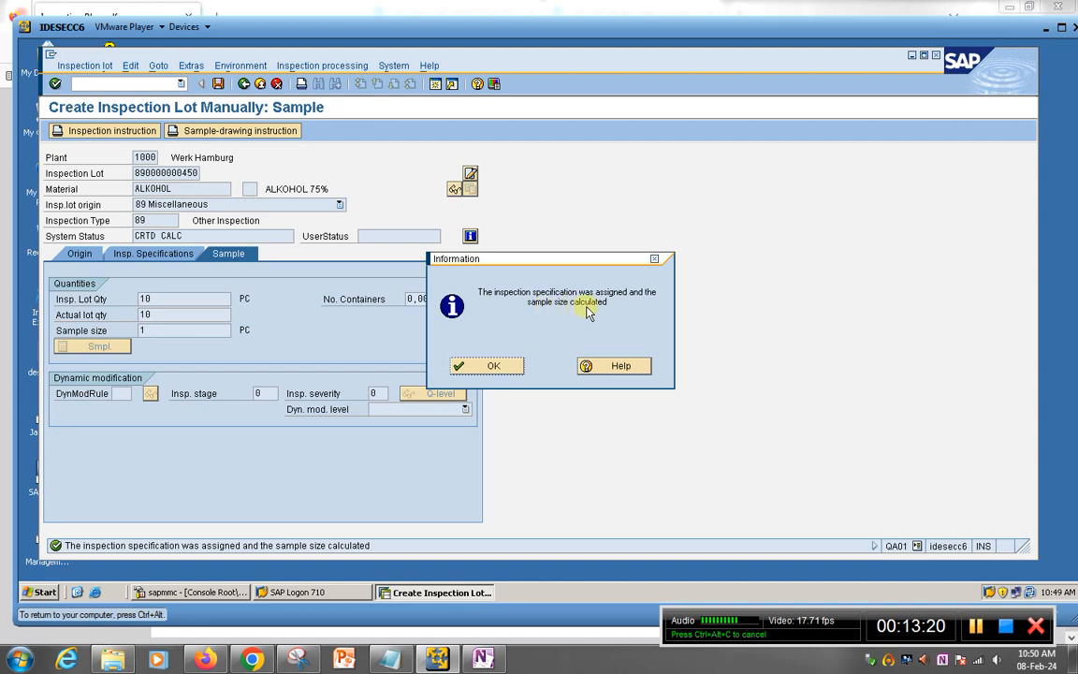
Step: Dismiss the notice and review the Origin, Insp. Specifications and Sample tabs, checking sample size 1 PC
{"action": "left_click", "coordinate": [510, 369]}
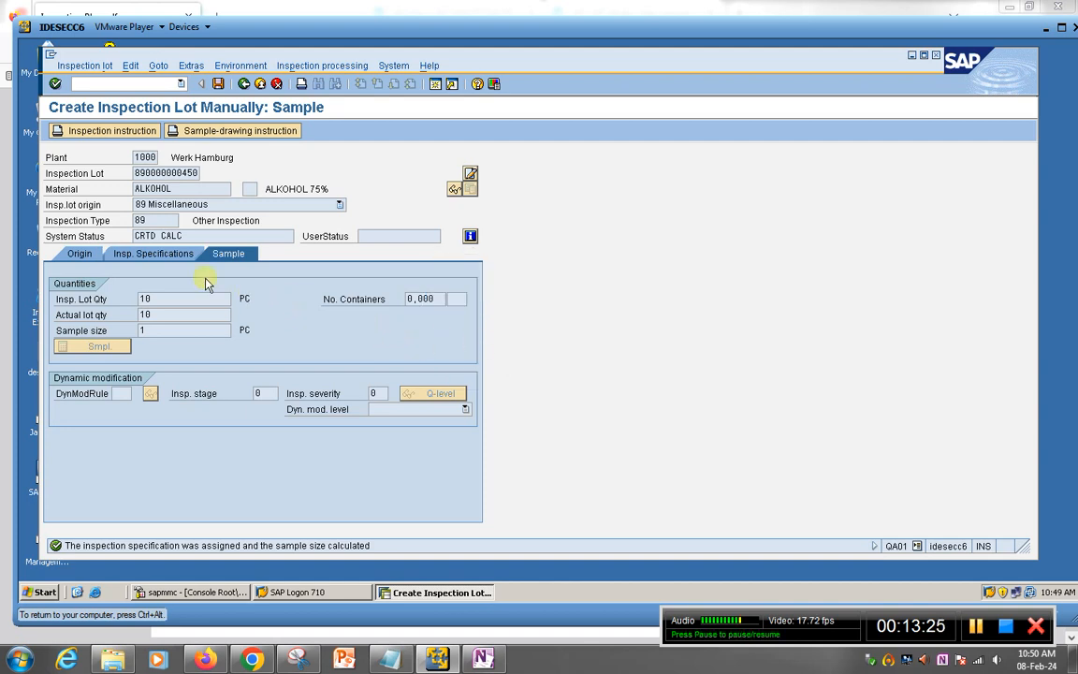
{"action": "left_click", "coordinate": [80, 254]}
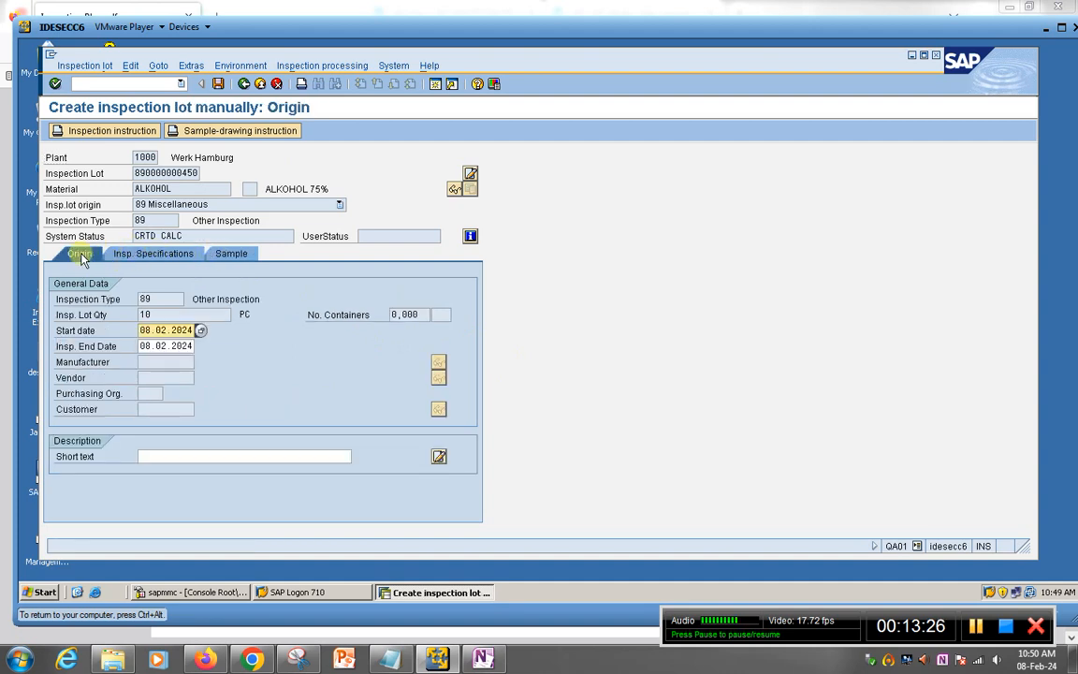
{"action": "left_click", "coordinate": [155, 254]}
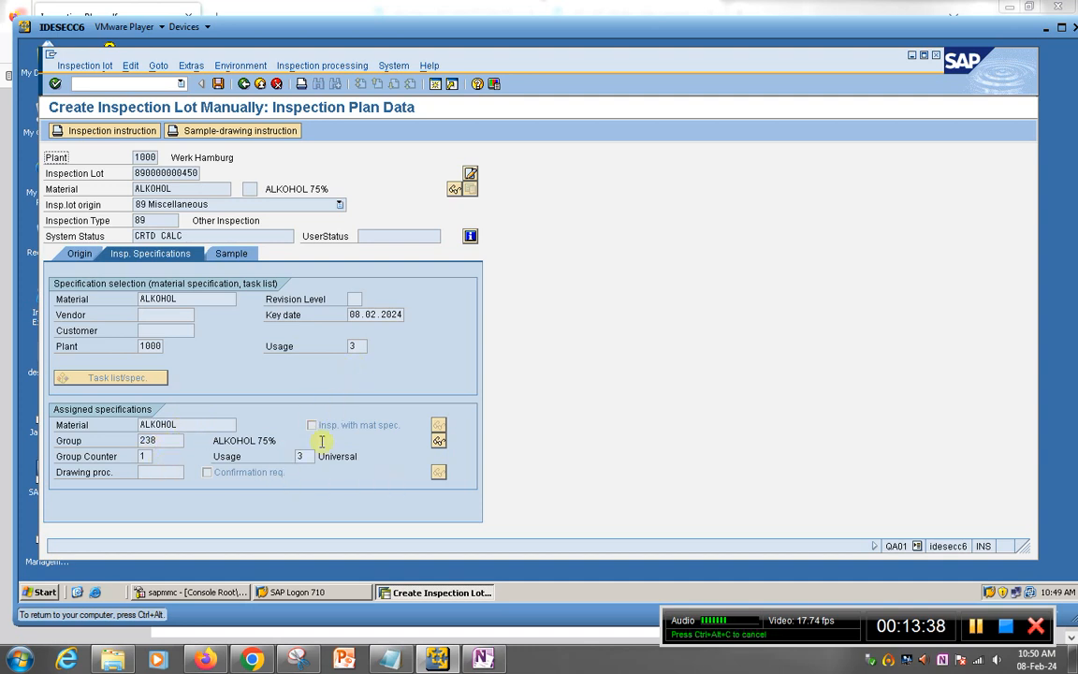
{"action": "left_click", "coordinate": [232, 254]}
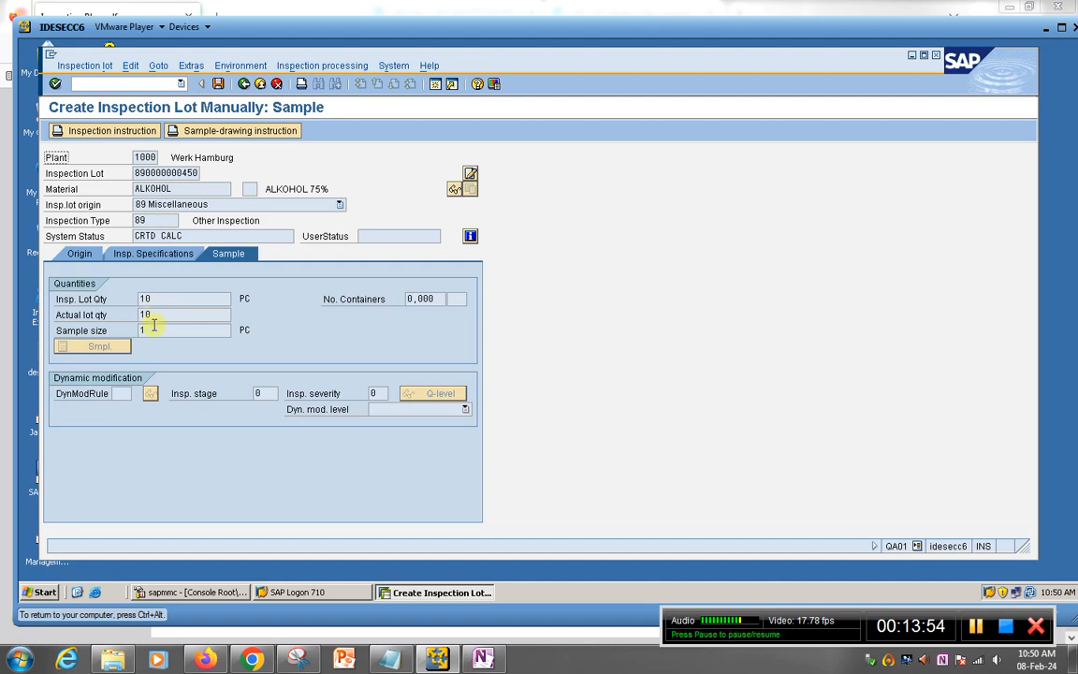
{"action": "left_click", "coordinate": [181, 334]}
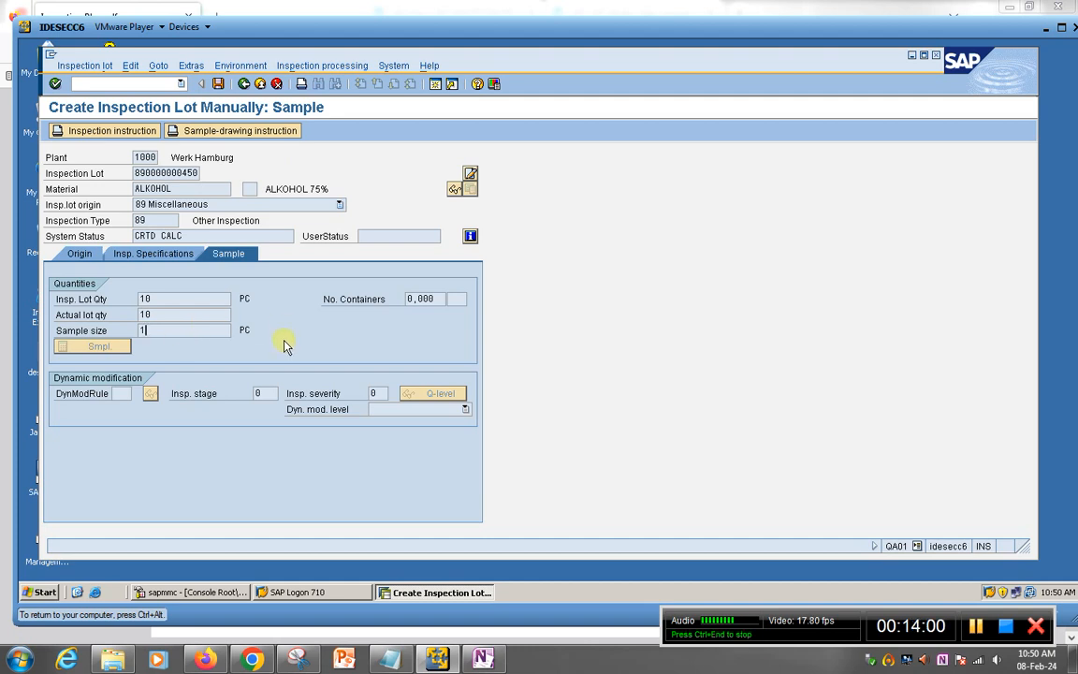
{"action": "left_click", "coordinate": [218, 84]}
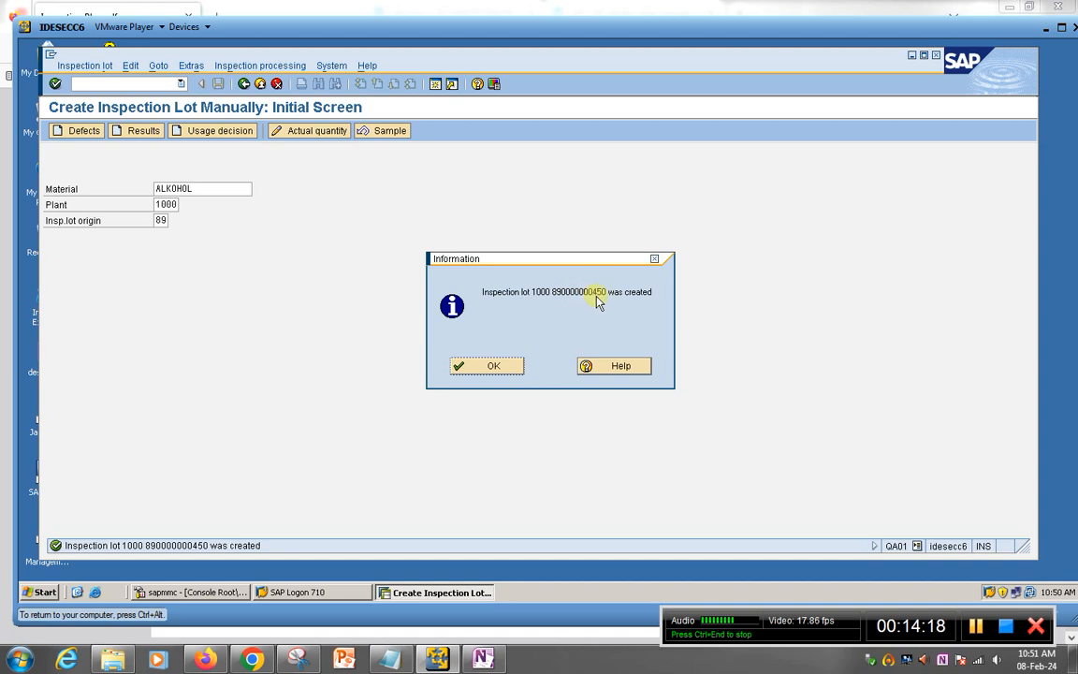
{"action": "left_click", "coordinate": [496, 366]}
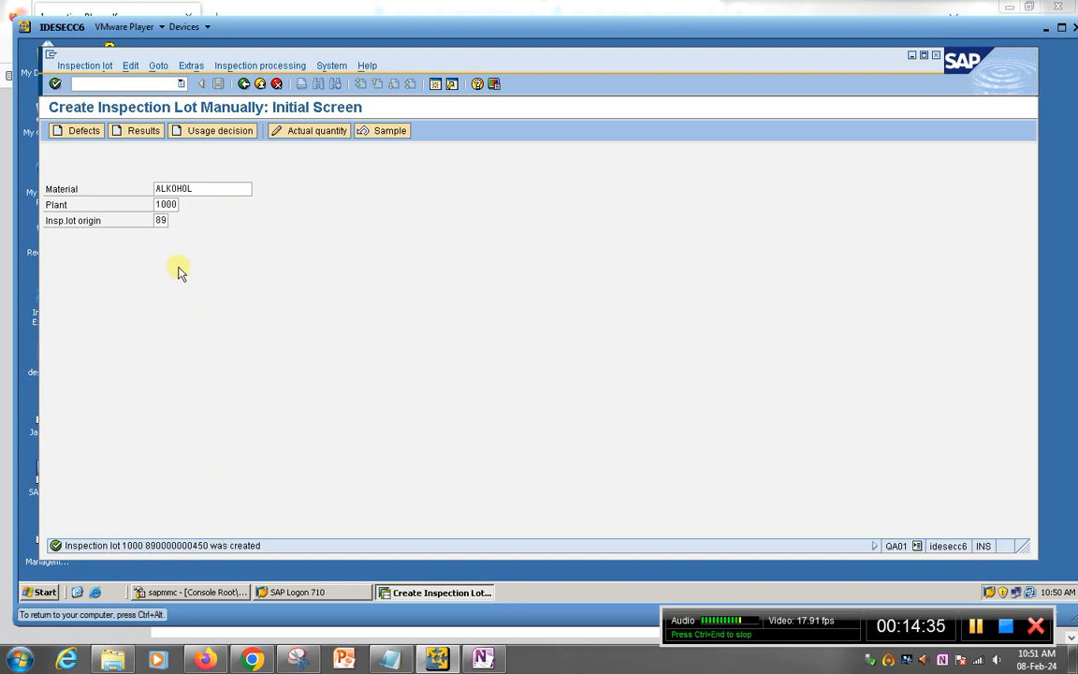
{"action": "left_click_drag", "start_coordinate": [204, 187], "coordinate": [79, 188]}
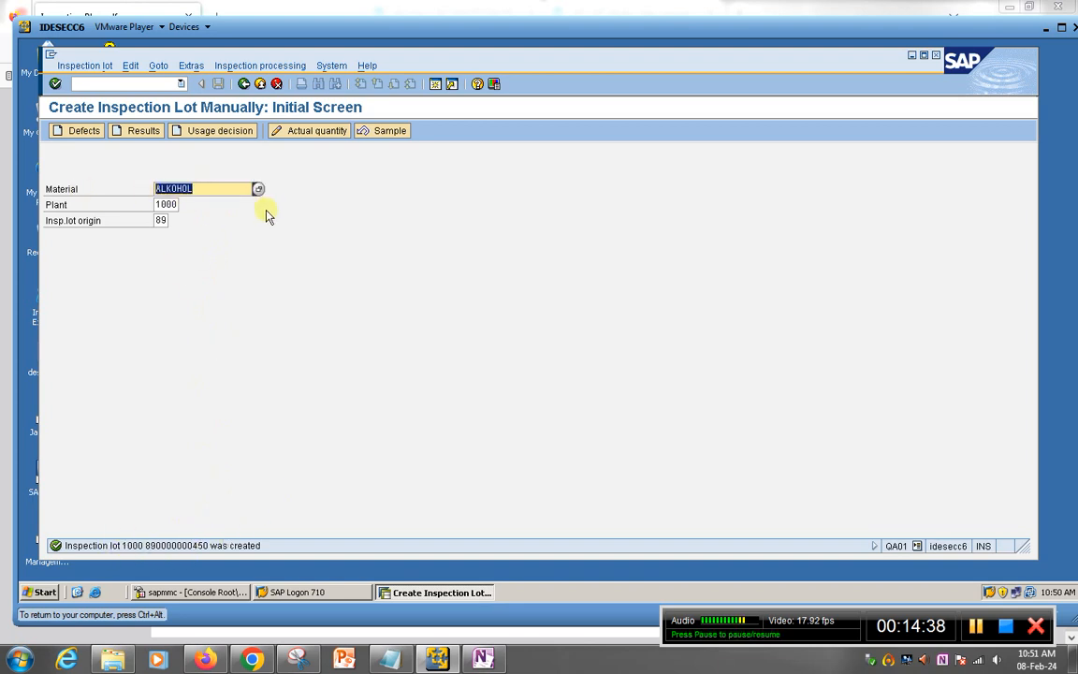
{"action": "left_click", "coordinate": [90, 85]}
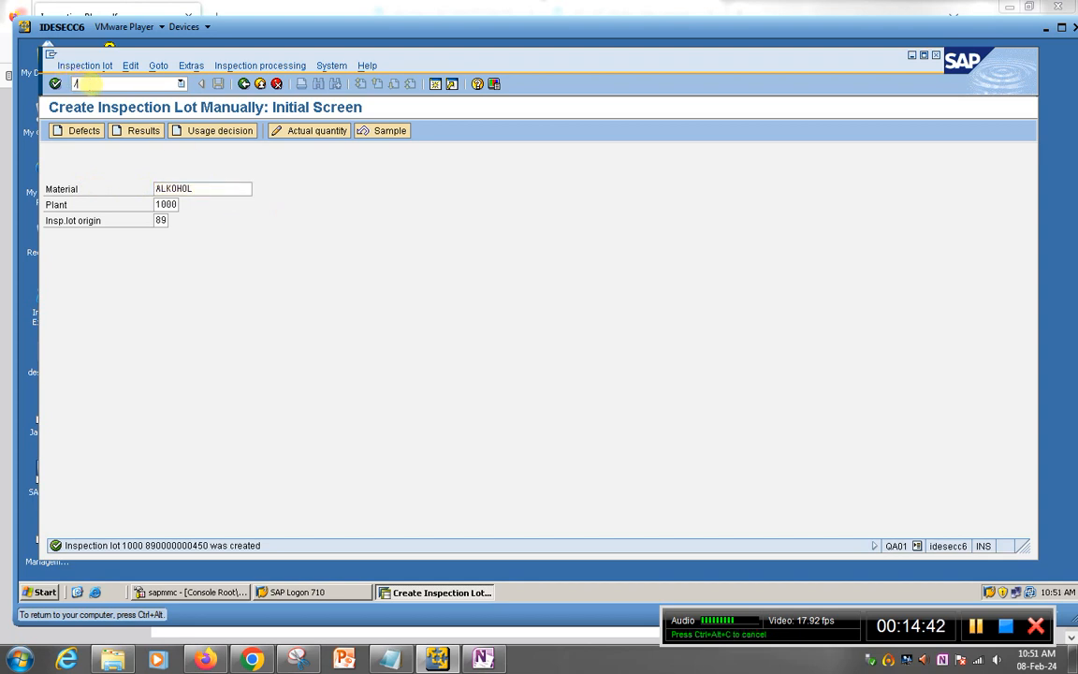
Step: Open MM03 for ALKOHOL, choose the Quality Management view, and enter plant 1000
{"action": "key", "text": "Return"}
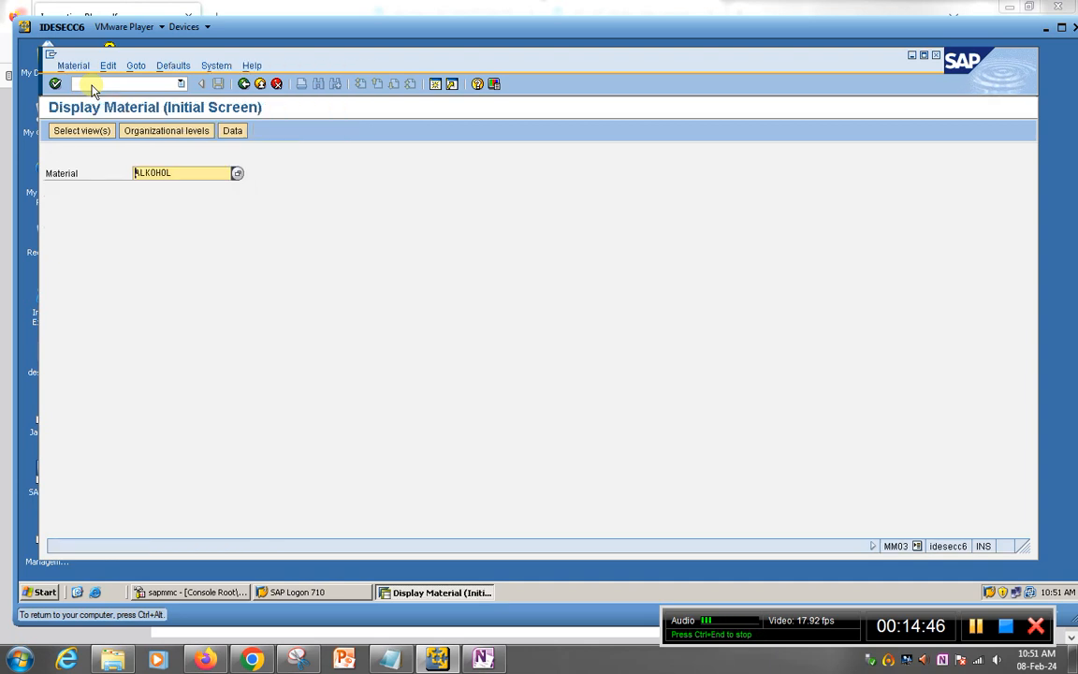
{"action": "key", "text": "Return"}
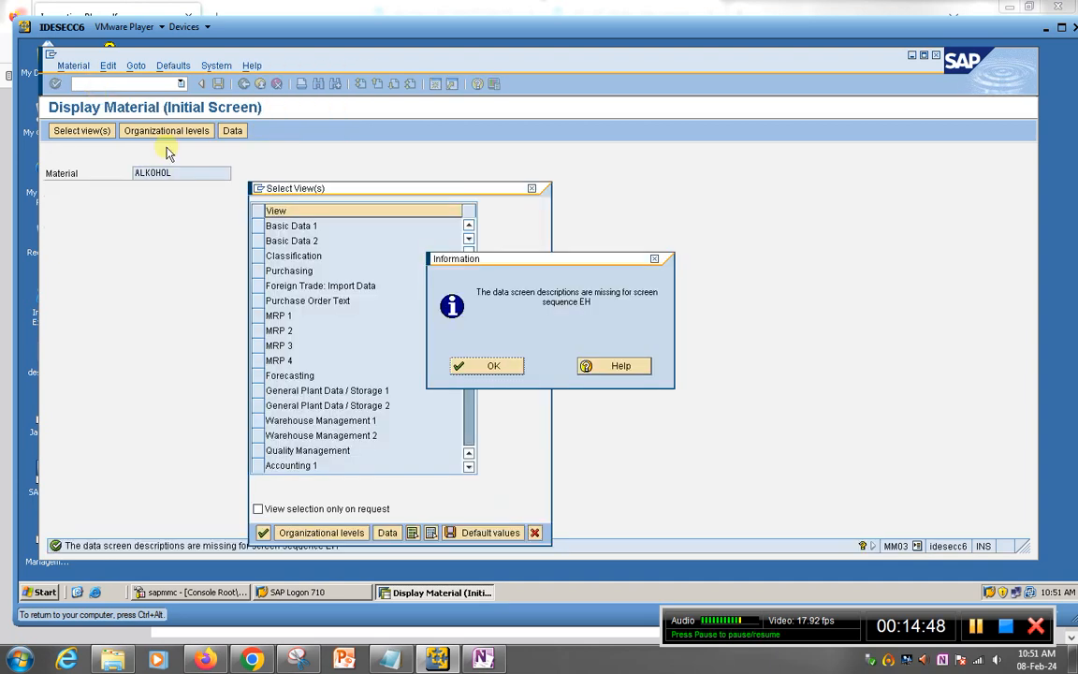
{"action": "left_click", "coordinate": [491, 364]}
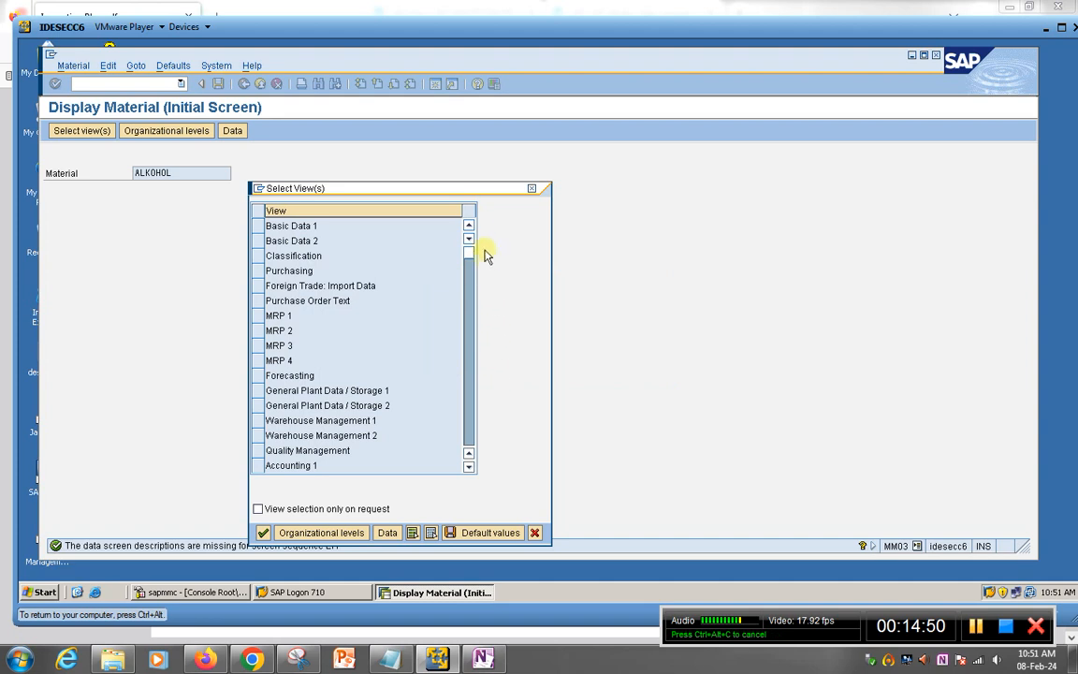
{"action": "left_click_drag", "start_coordinate": [451, 191], "coordinate": [479, 164]}
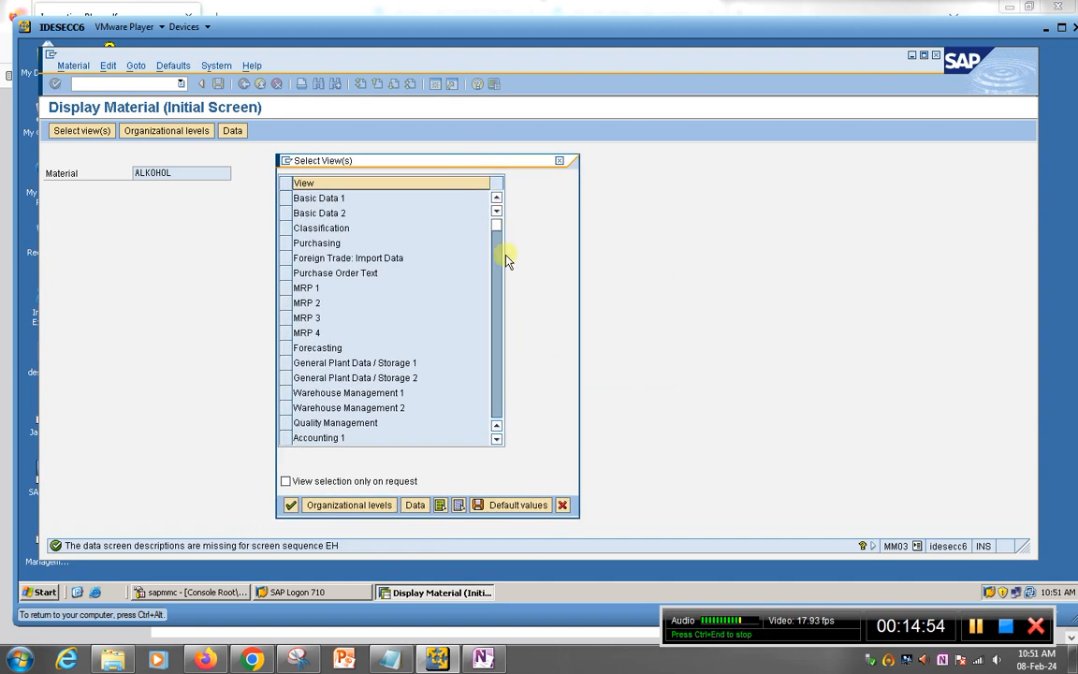
{"action": "left_click", "coordinate": [286, 424]}
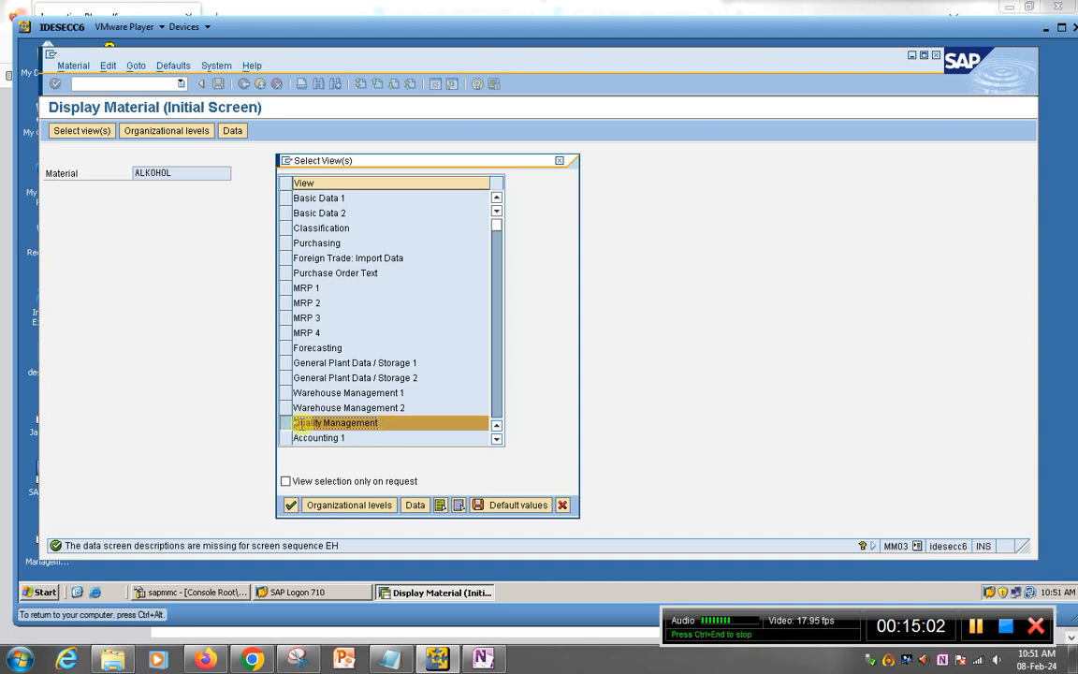
{"action": "left_click", "coordinate": [292, 506]}
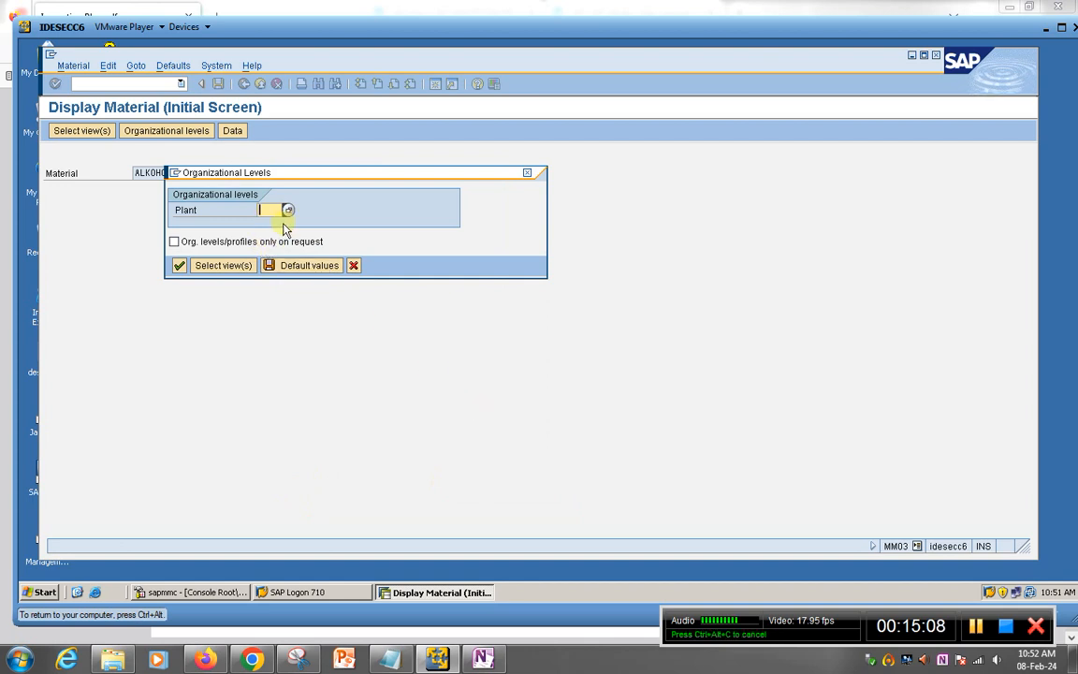
{"action": "type", "text": "1000"}
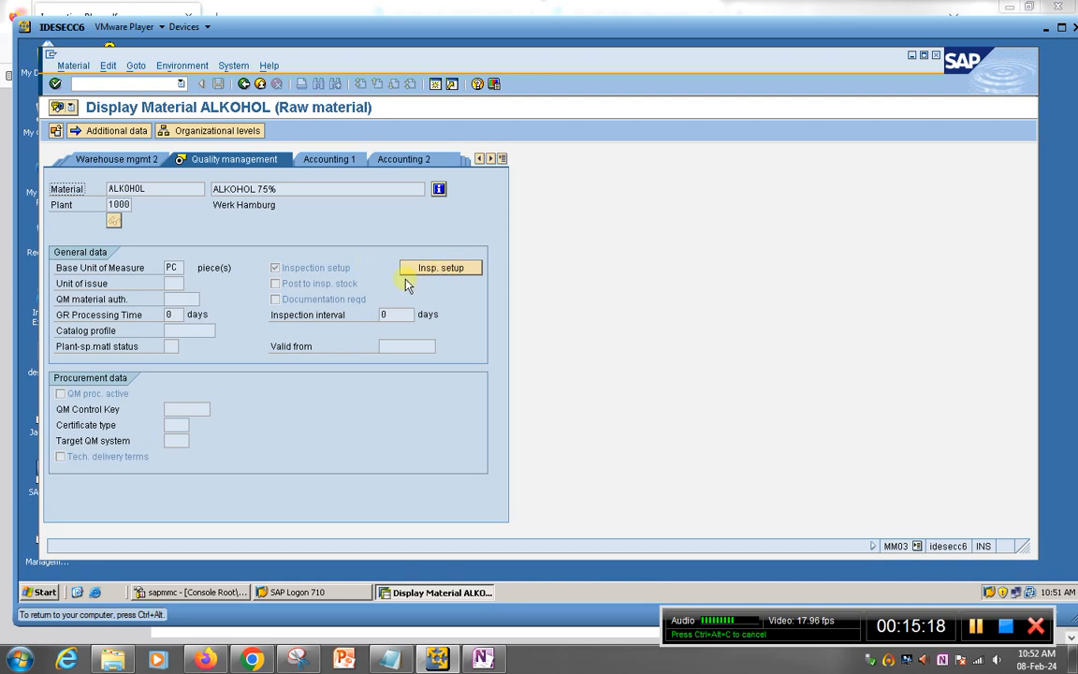
{"action": "left_click", "coordinate": [436, 270]}
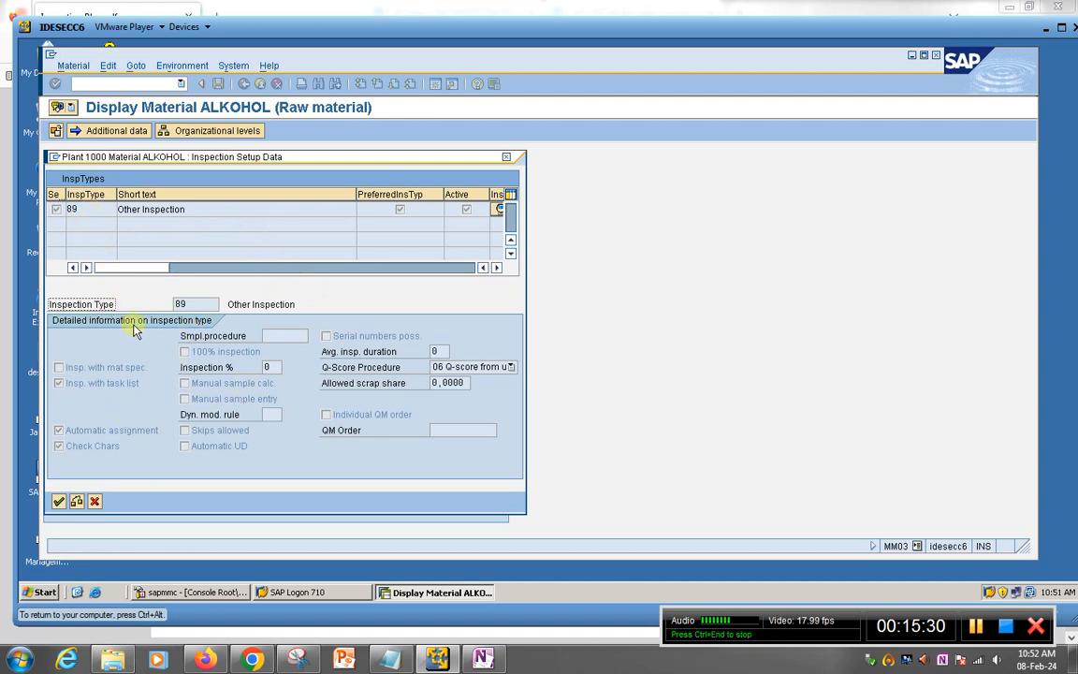
{"action": "left_click_drag", "start_coordinate": [340, 161], "coordinate": [401, 164]}
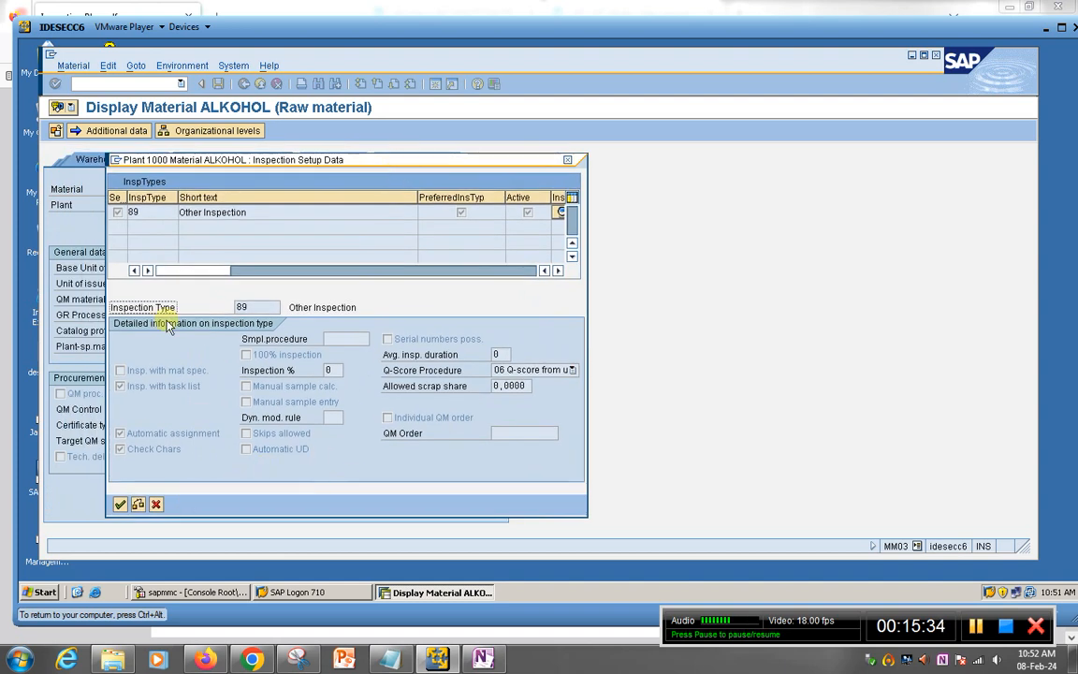
{"action": "left_click", "coordinate": [158, 504]}
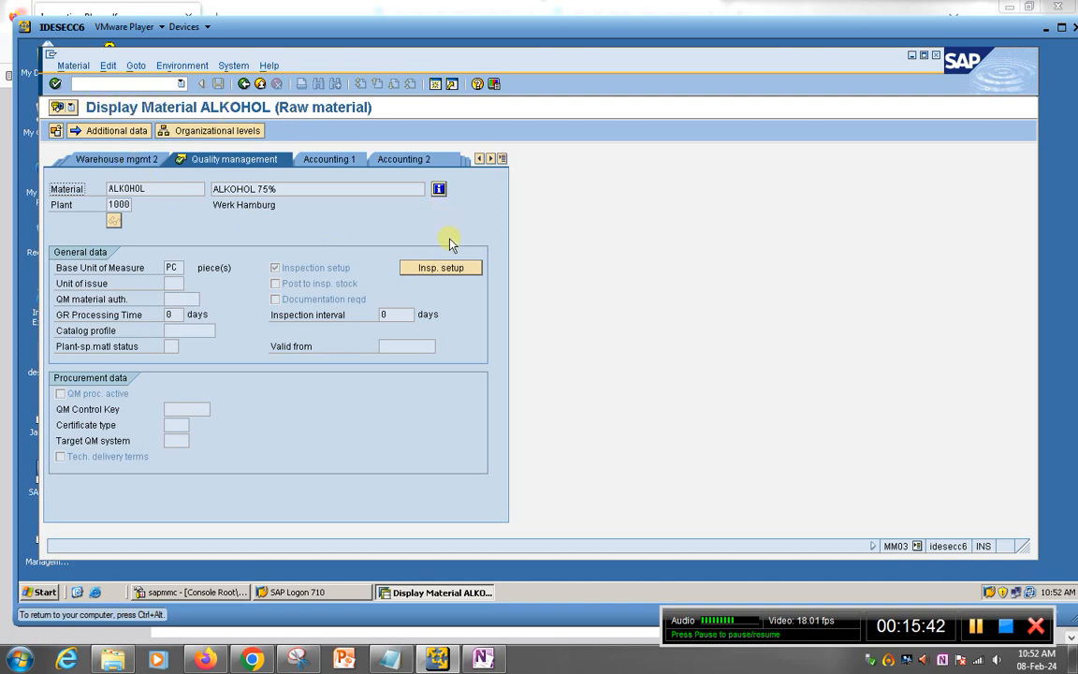
{"action": "left_click", "coordinate": [440, 267]}
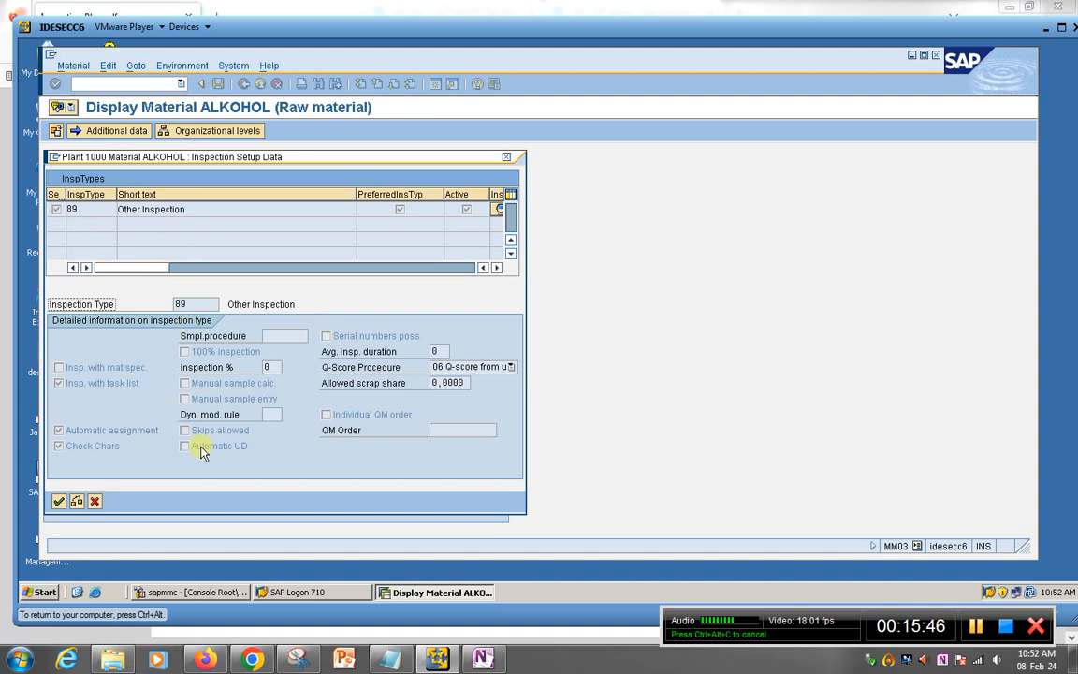
{"action": "left_click", "coordinate": [95, 501]}
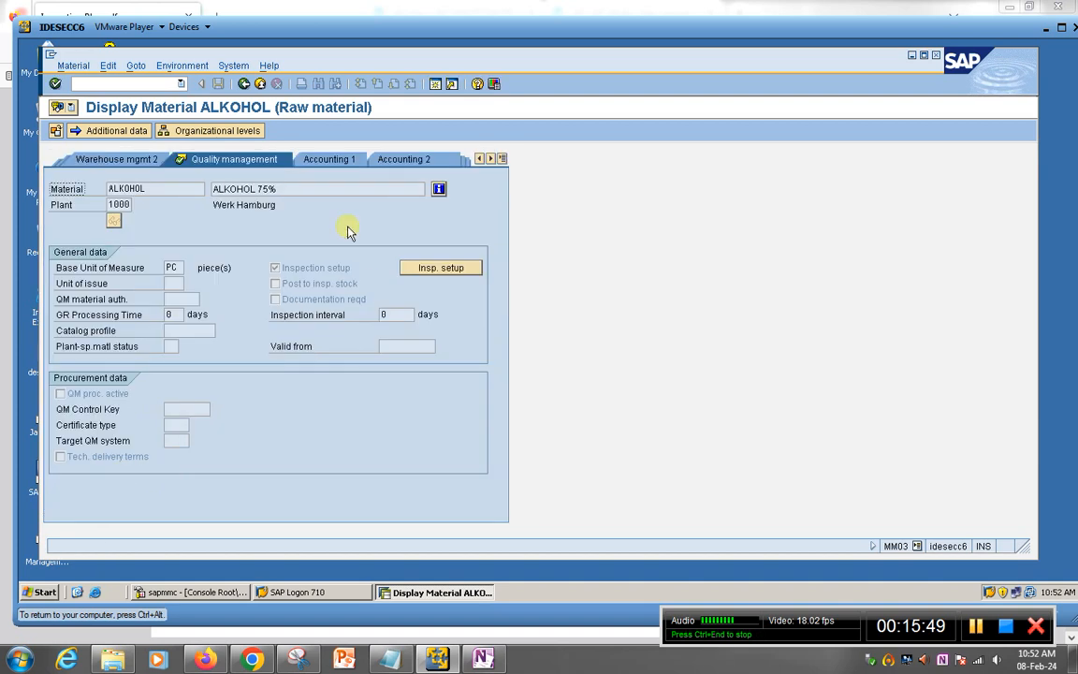
{"action": "left_click", "coordinate": [108, 82]}
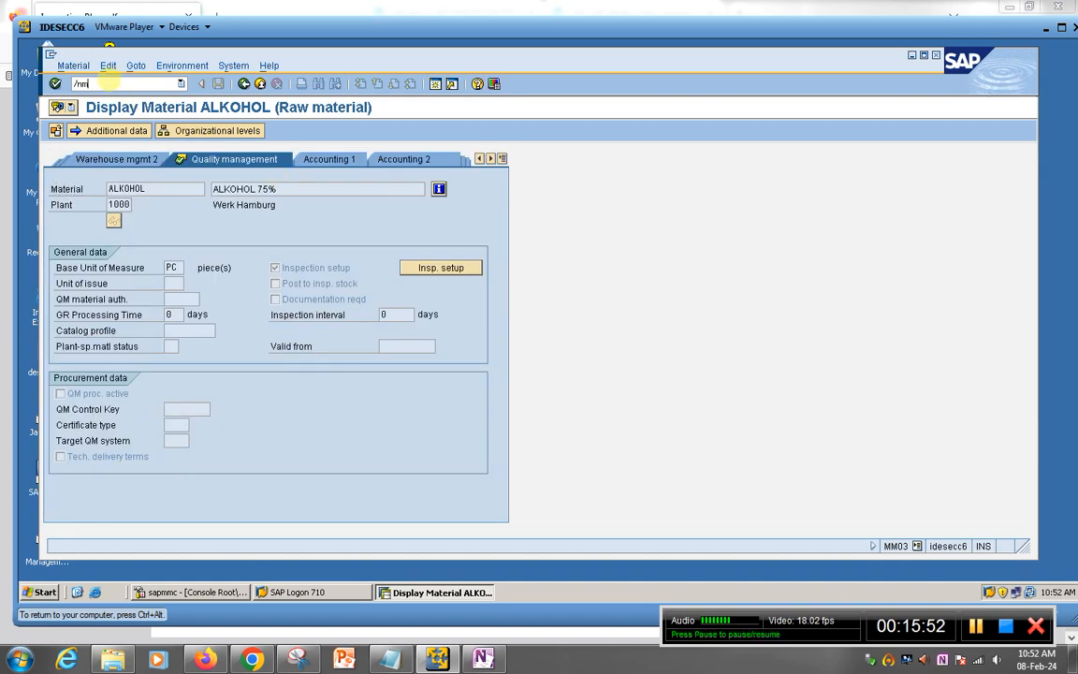
Step: Open ALKOHOL in MM02 with the Quality Management view for plant 1000 and its inspection setup
{"action": "type", "text": "/nmm02"}
{"action": "key", "text": "Return"}
{"action": "key", "text": "Return"}
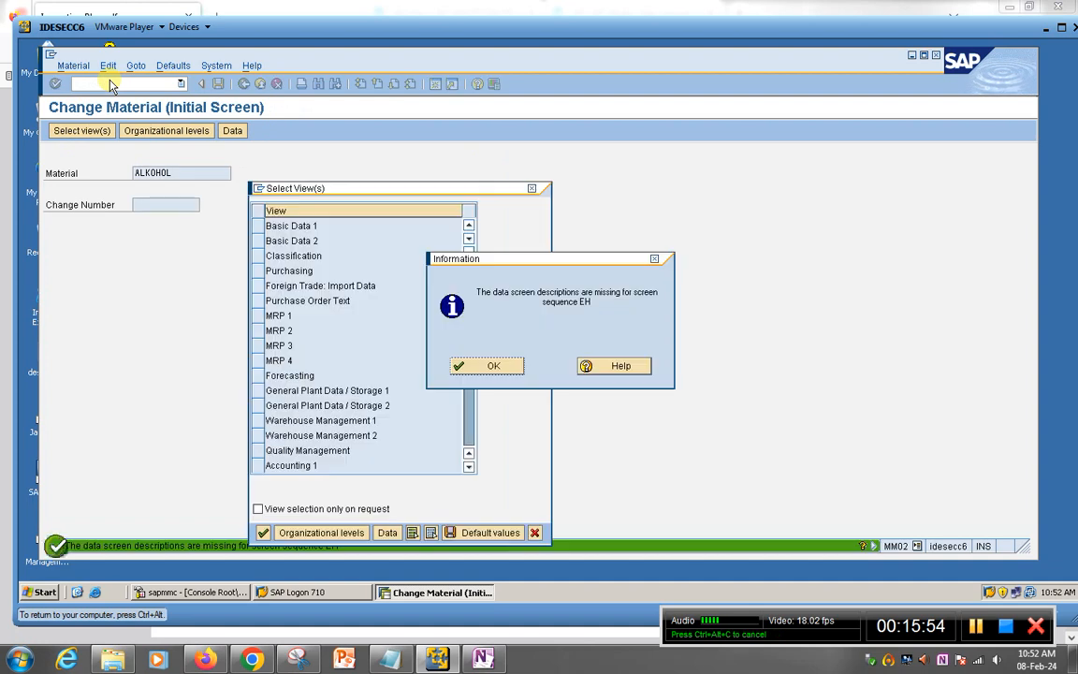
{"action": "left_click", "coordinate": [477, 365]}
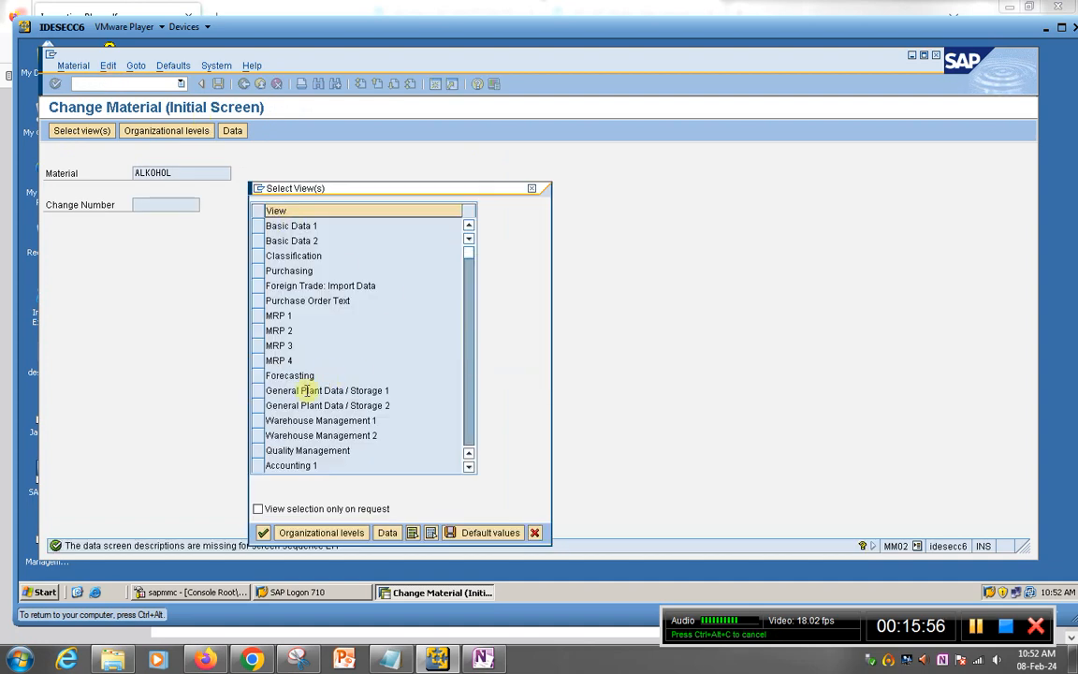
{"action": "left_click", "coordinate": [258, 450]}
{"action": "left_click", "coordinate": [263, 531]}
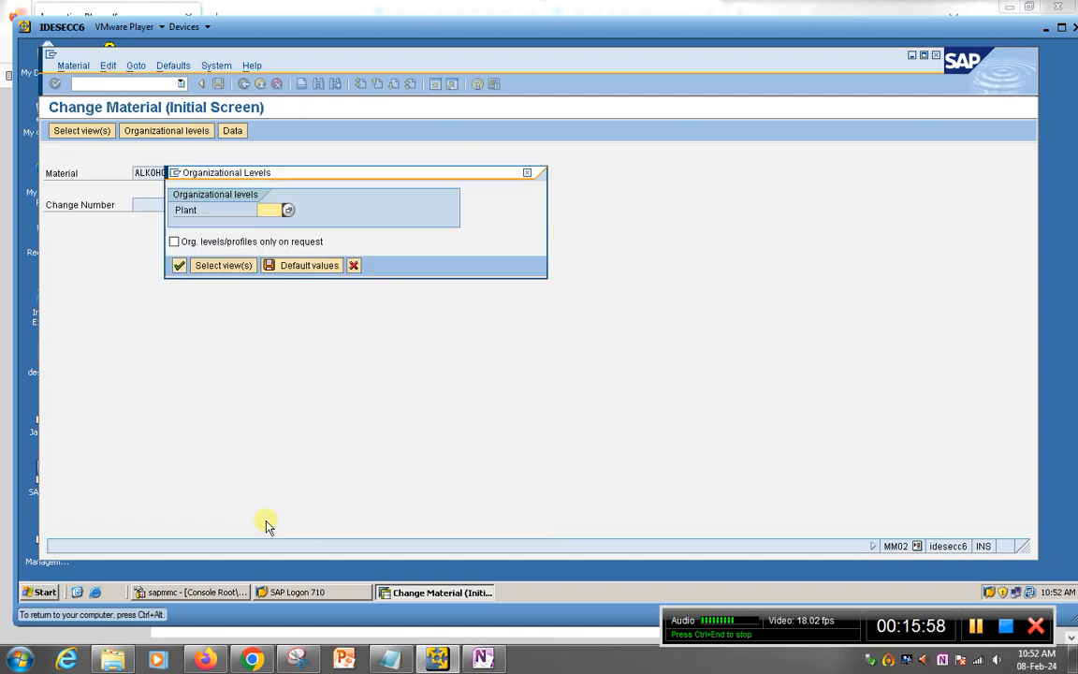
{"action": "key", "text": "BackSpace"}
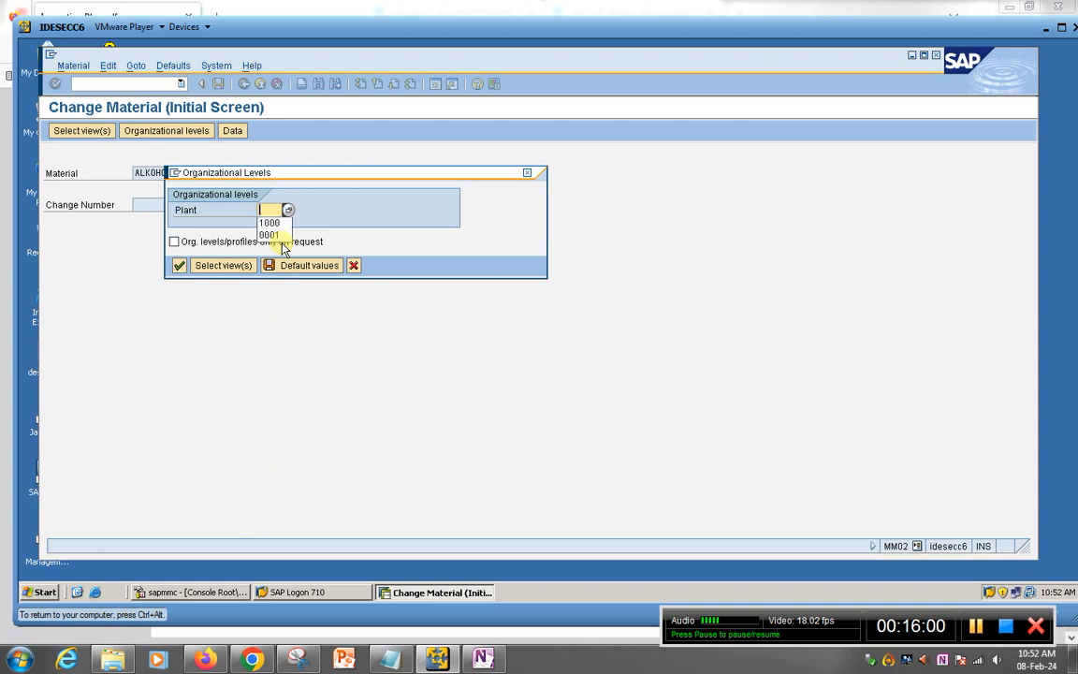
{"action": "left_click", "coordinate": [282, 224]}
{"action": "key", "text": "Return"}
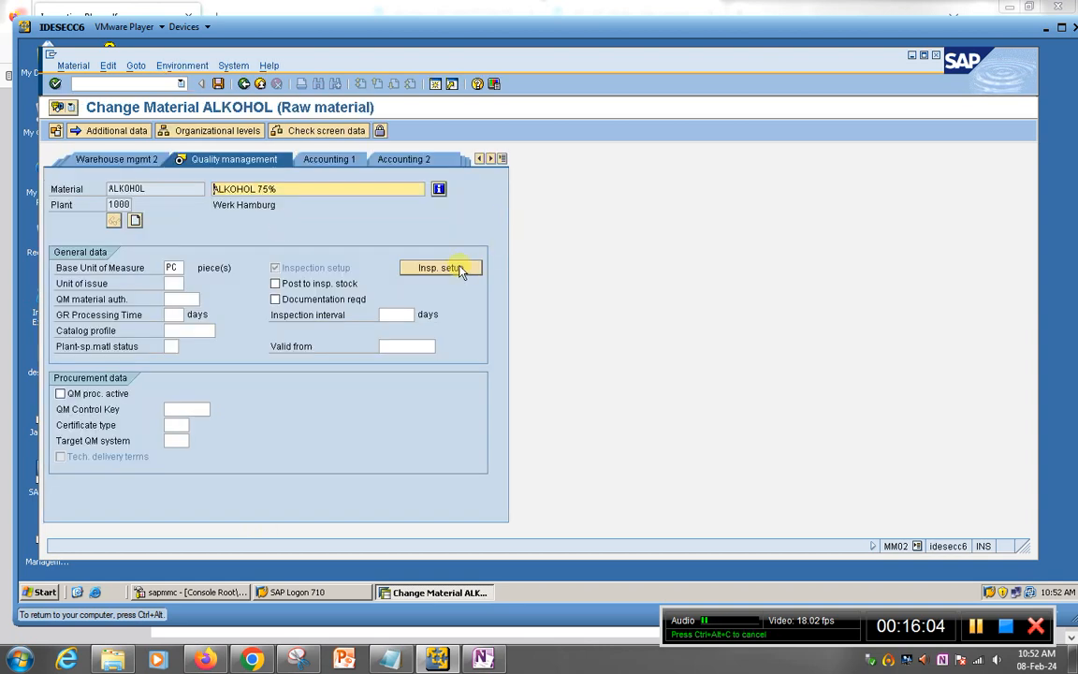
{"action": "left_click", "coordinate": [458, 268]}
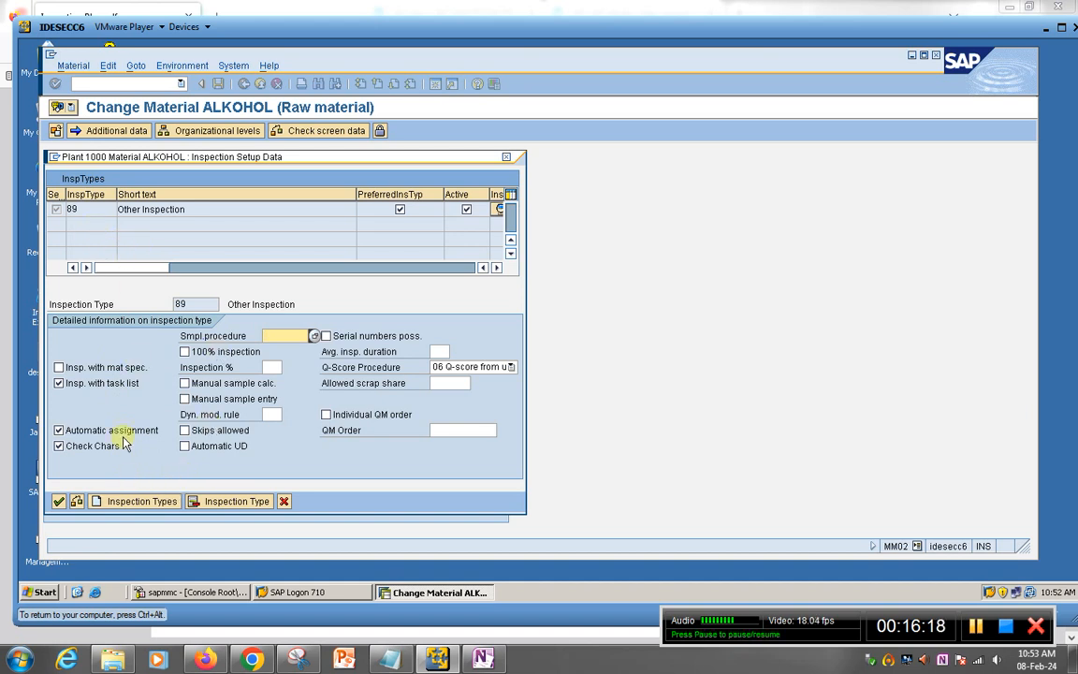
Step: Add inspection type 01 Goods Receipt Inspection for Order to ALKOHOL as preferred and active
{"action": "left_click", "coordinate": [132, 500]}
{"action": "left_click", "coordinate": [87, 211]}
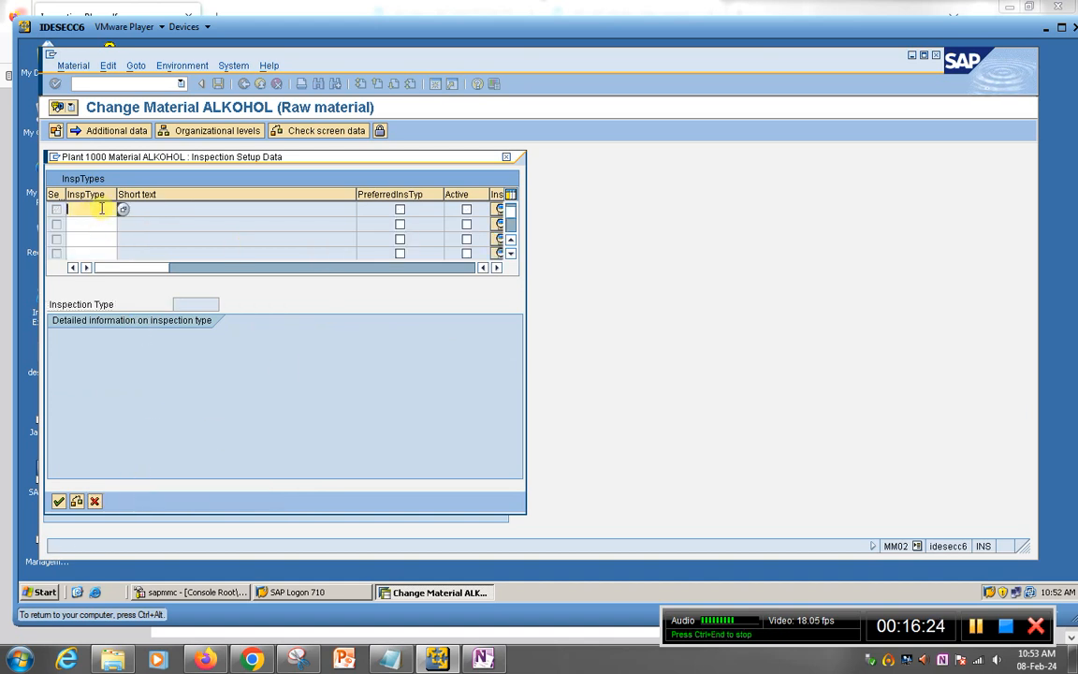
{"action": "key", "text": "F4"}
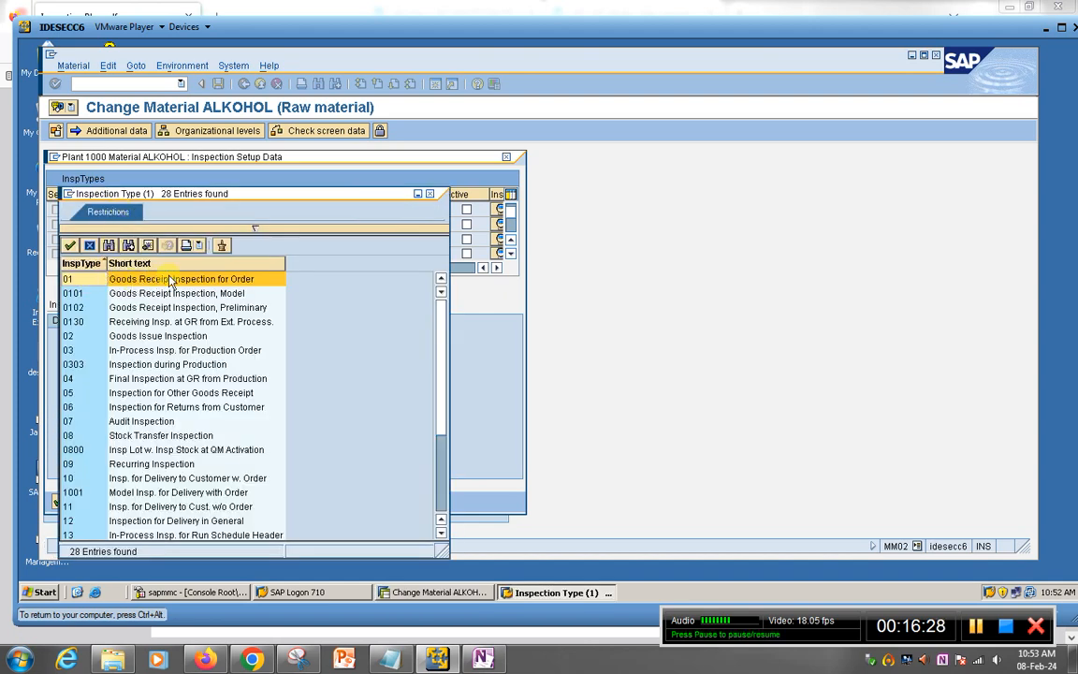
{"action": "double_click", "coordinate": [86, 278]}
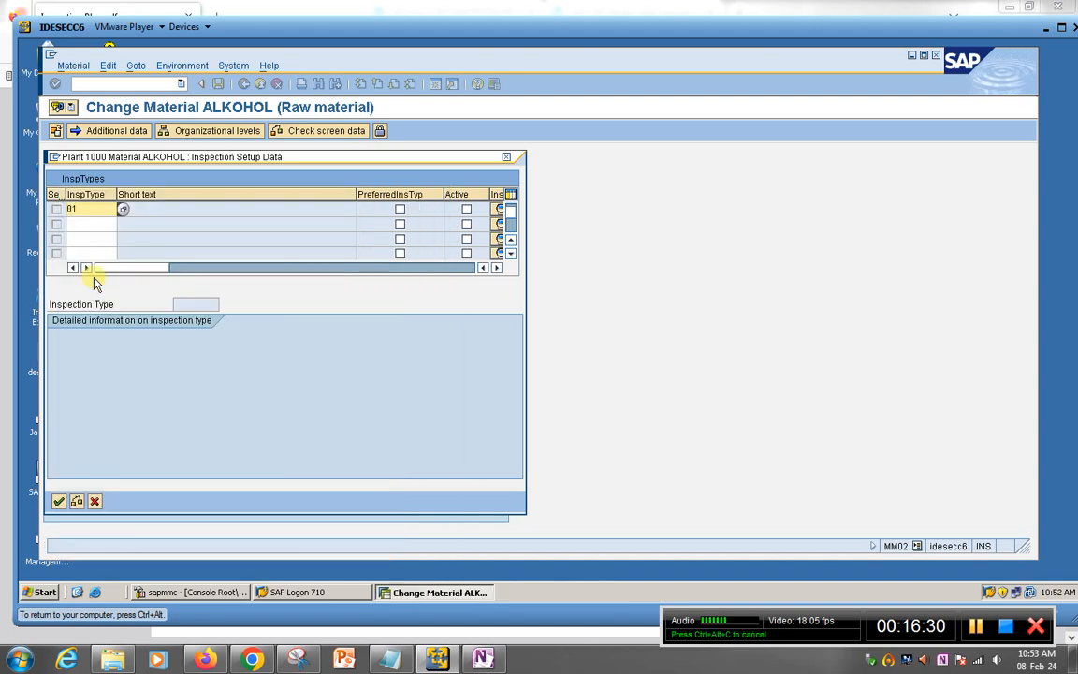
{"action": "left_click", "coordinate": [399, 210]}
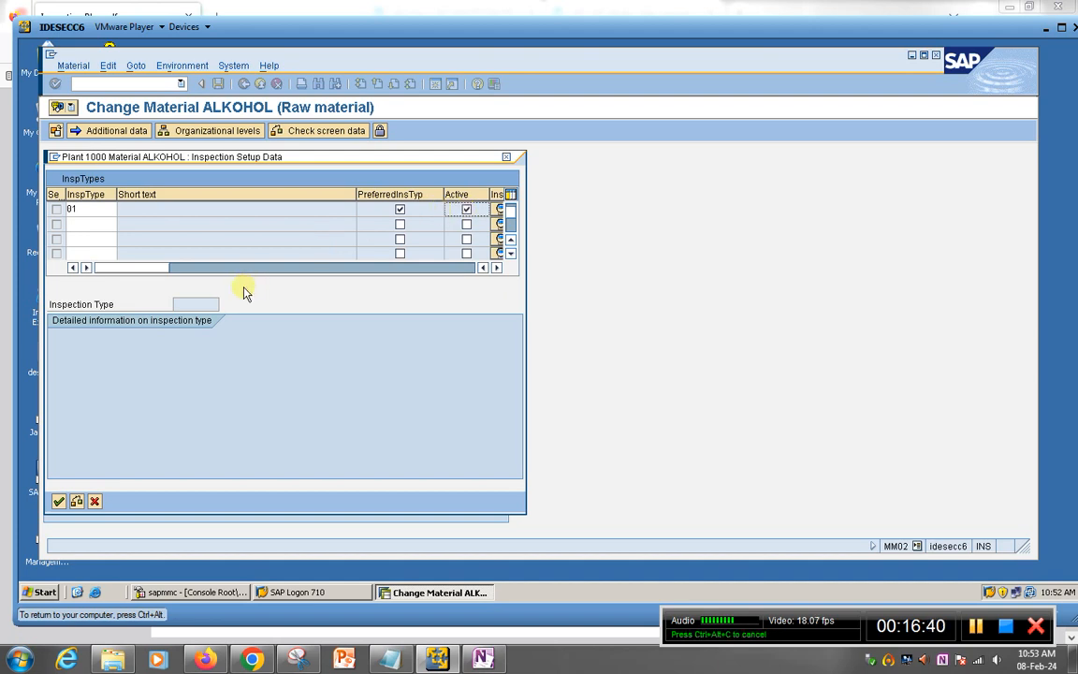
{"action": "left_click", "coordinate": [57, 503]}
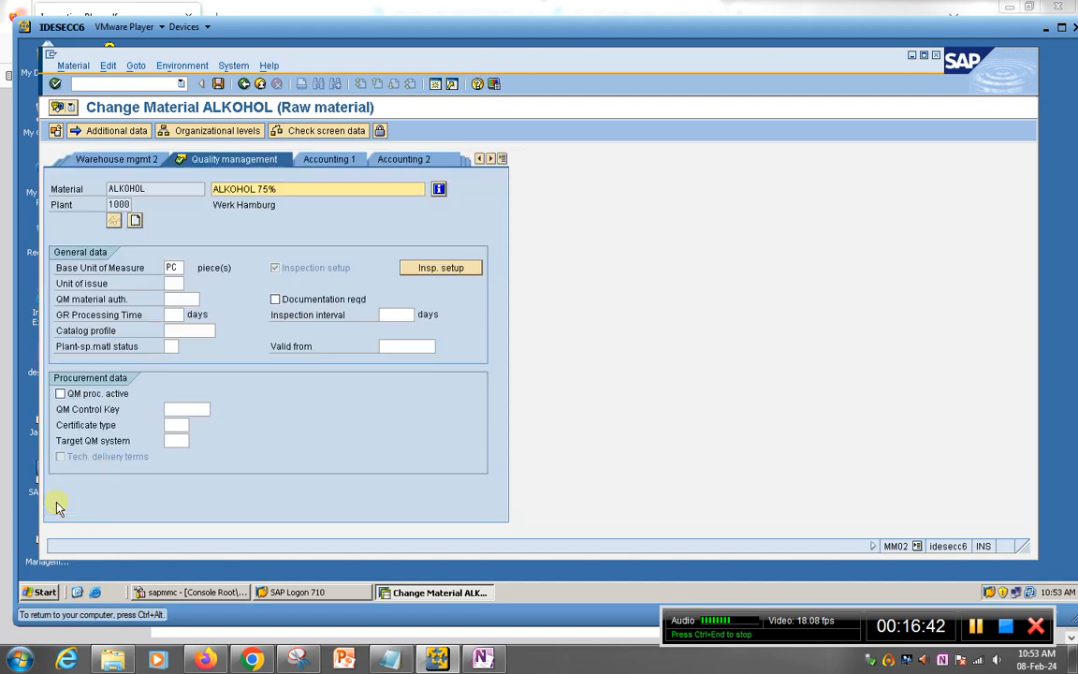
{"action": "left_click", "coordinate": [447, 270]}
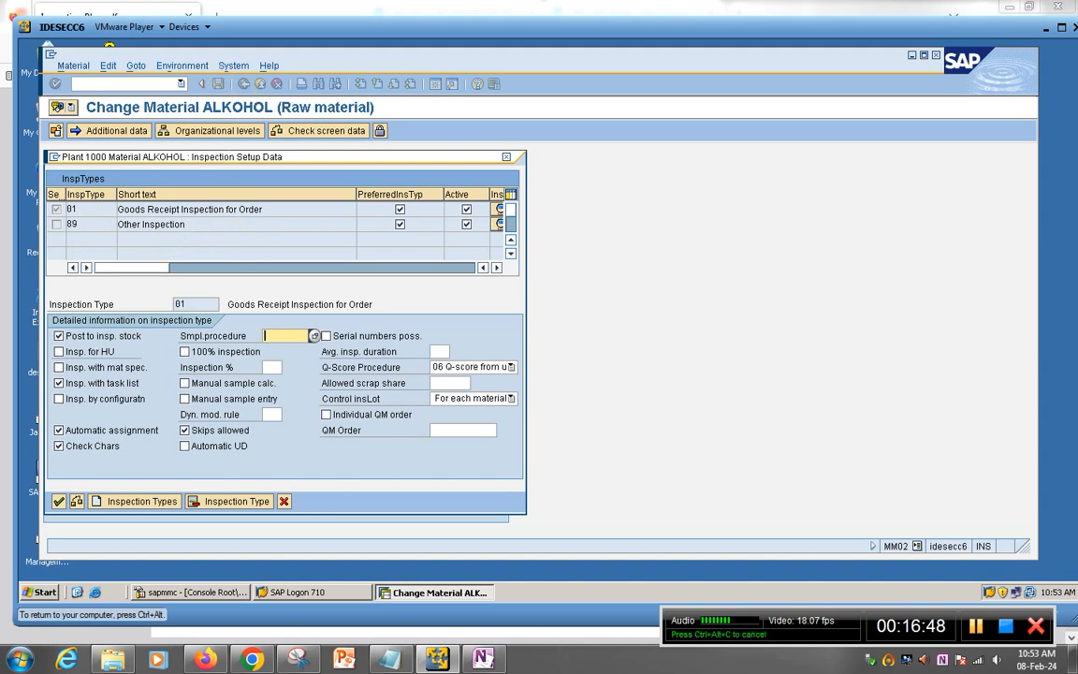
{"action": "left_click", "coordinate": [57, 502]}
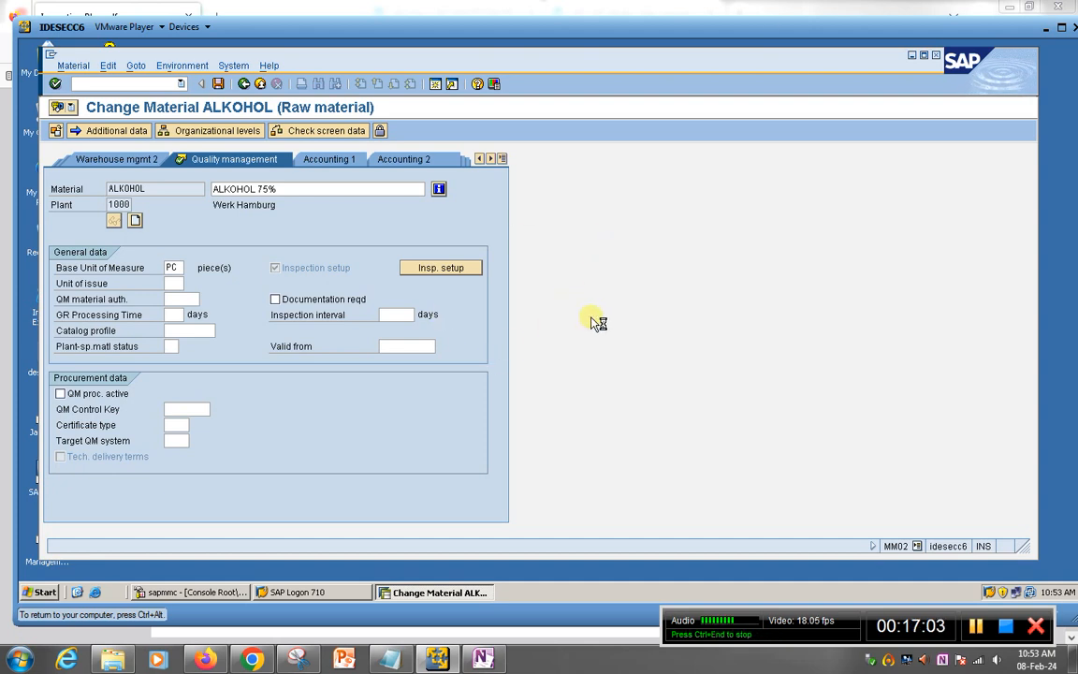
Step: Acknowledge the 'Material ALKOHOL changed' message and bring the OneNote notes forward
{"action": "left_click", "coordinate": [468, 368]}
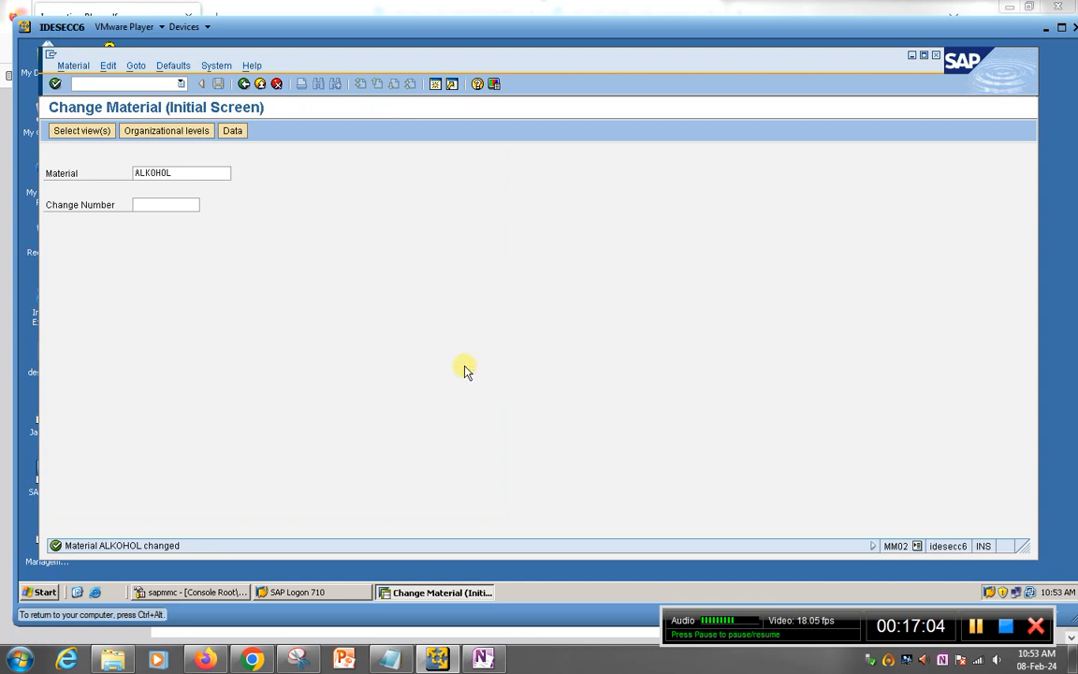
{"action": "left_click", "coordinate": [105, 84]}
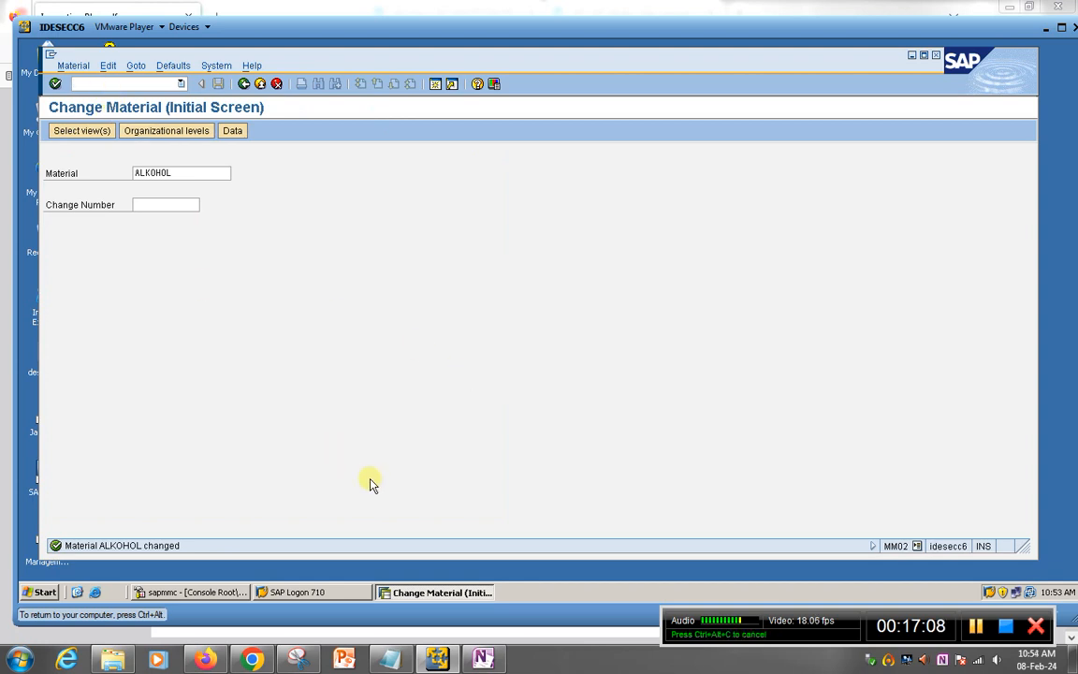
{"action": "left_click", "coordinate": [483, 658]}
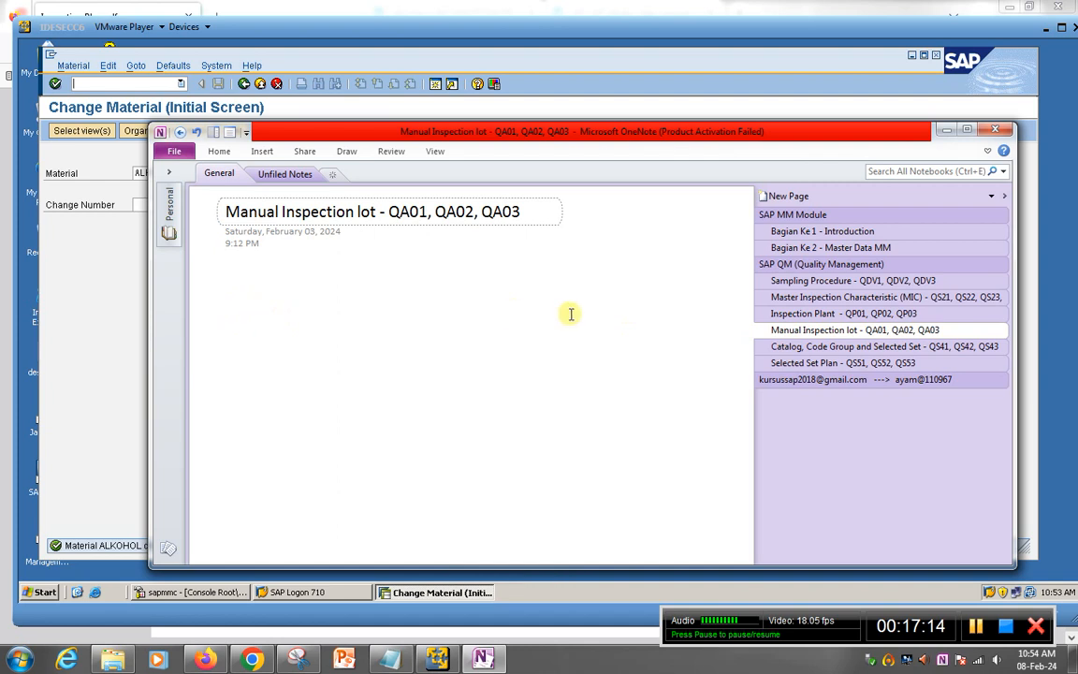
Step: Switch from the Manual Inspection lot notes back to the SAP window
{"action": "left_click", "coordinate": [99, 291]}
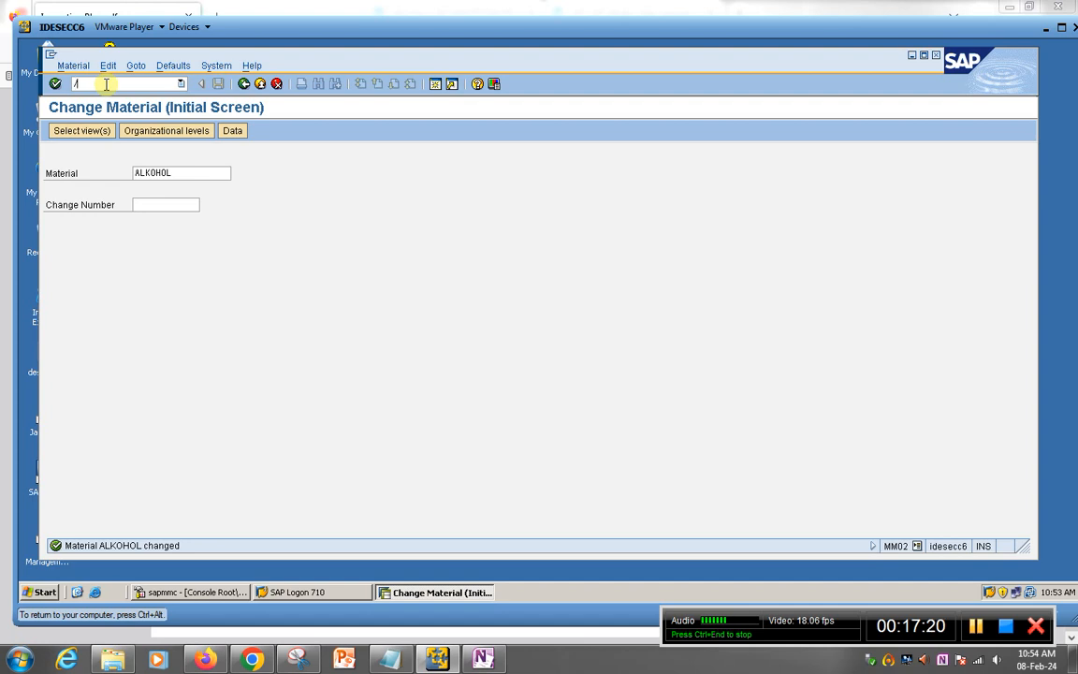
Step: Run the QA32 transaction to reach the Inspection Lot Selection screen
{"action": "type", "text": "nca32"}
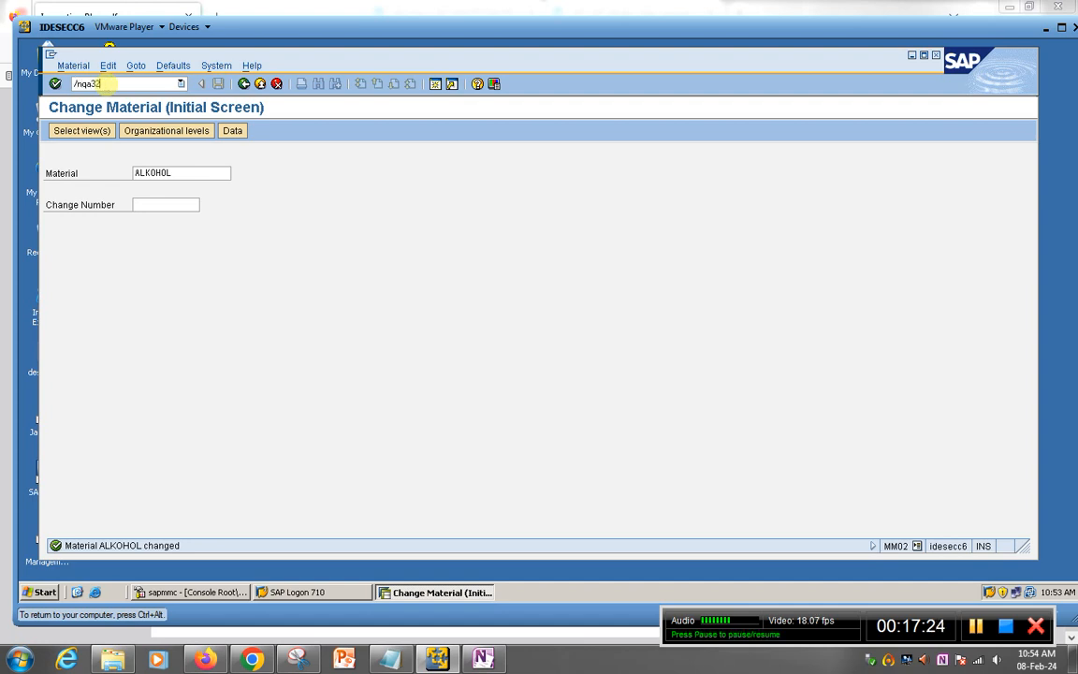
{"action": "key", "text": "Return"}
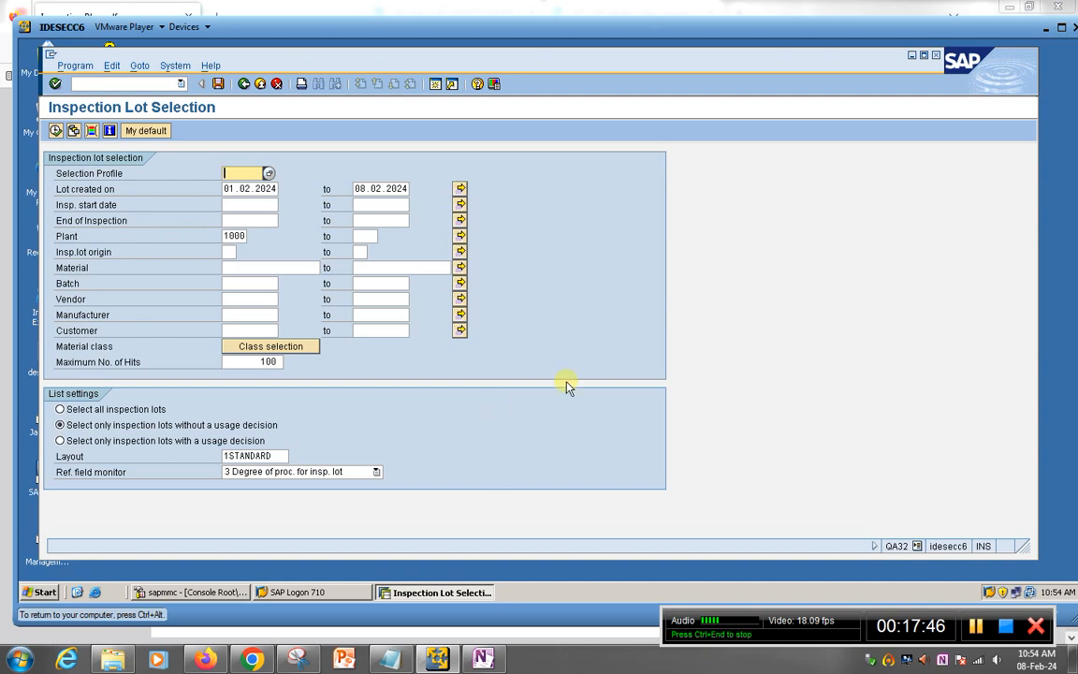
{"action": "left_click", "coordinate": [56, 131]}
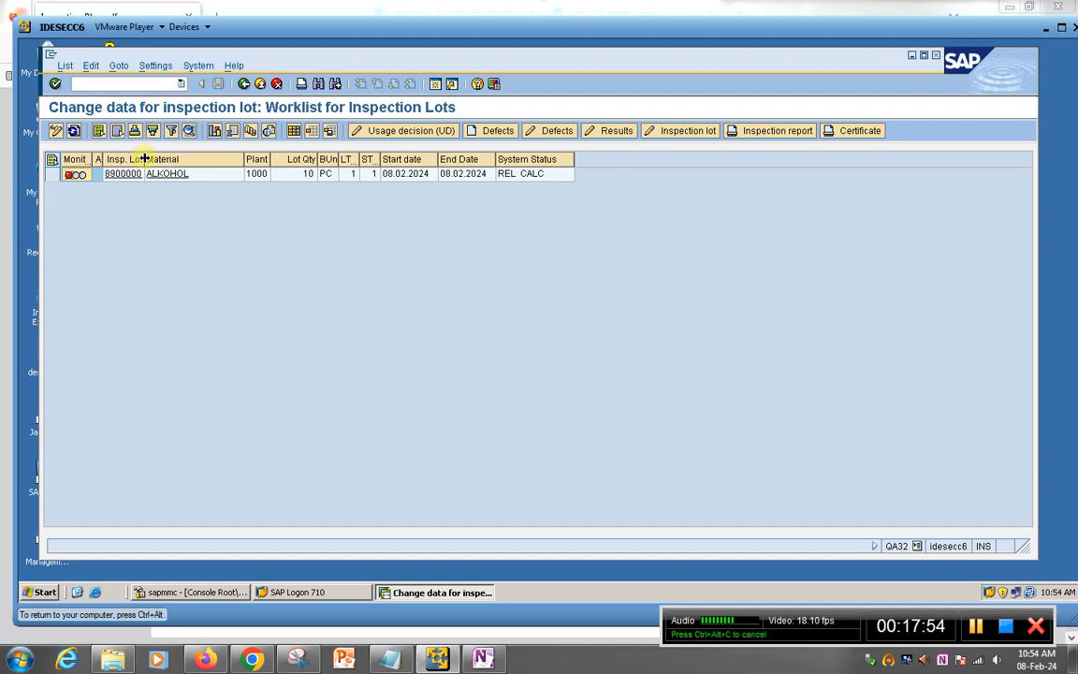
{"action": "left_click_drag", "start_coordinate": [145, 159], "coordinate": [220, 160]}
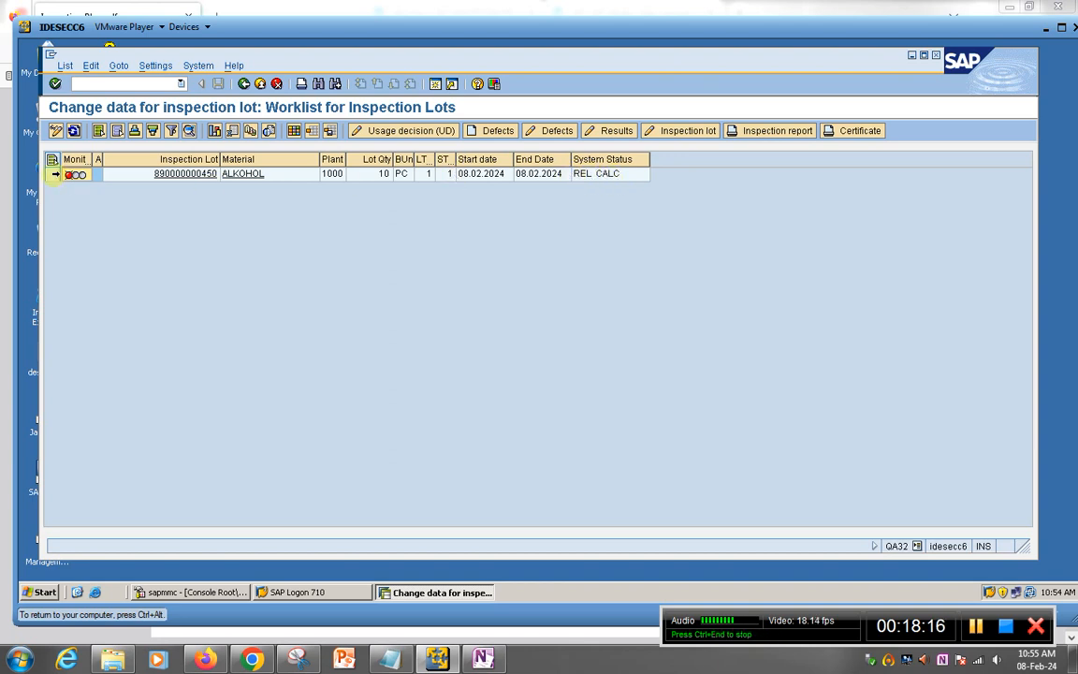
{"action": "left_click", "coordinate": [53, 174]}
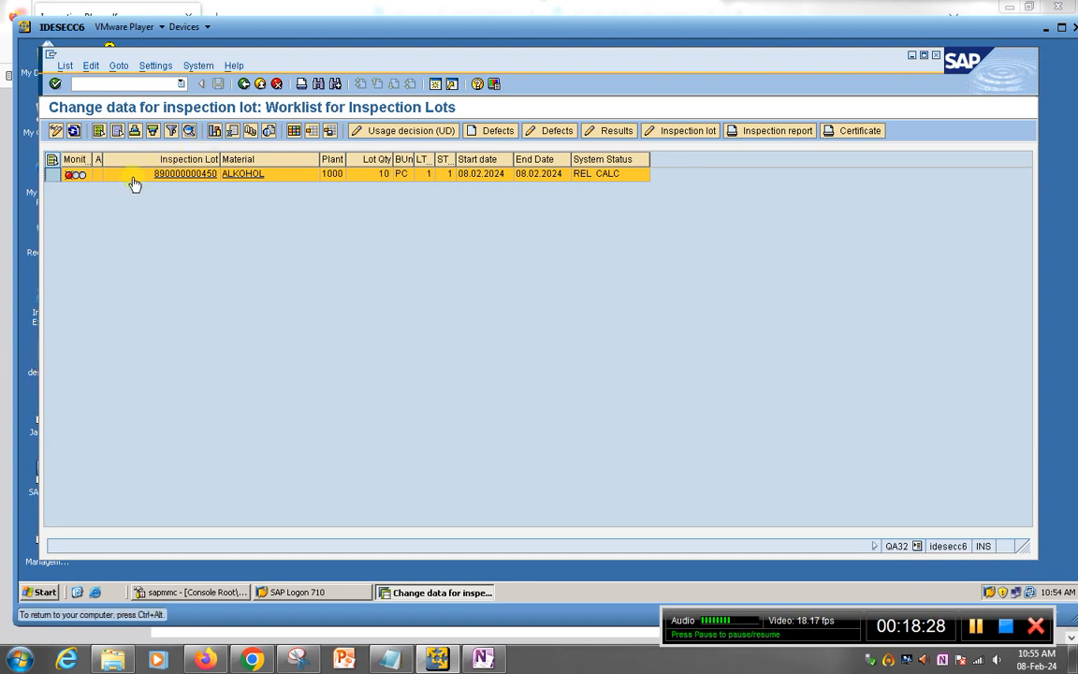
{"action": "left_click", "coordinate": [586, 204]}
{"action": "left_click", "coordinate": [590, 175]}
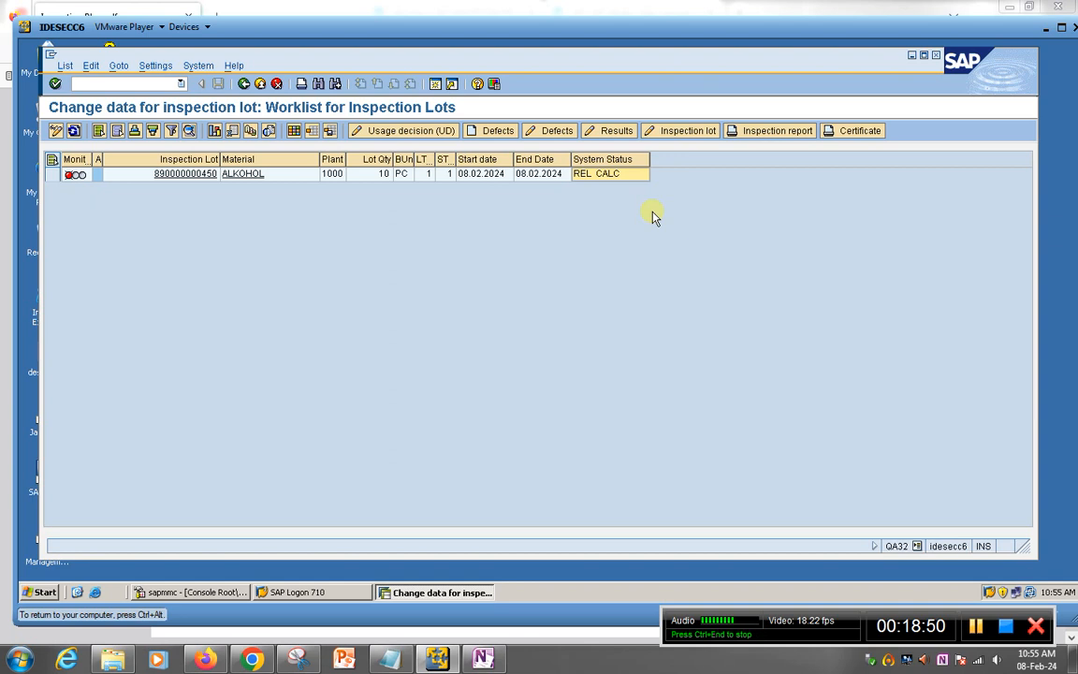
Step: Review the Master Inspection Characteristic and Inspection Plant OneNote pages, then return to QA32
{"action": "left_click", "coordinate": [483, 659]}
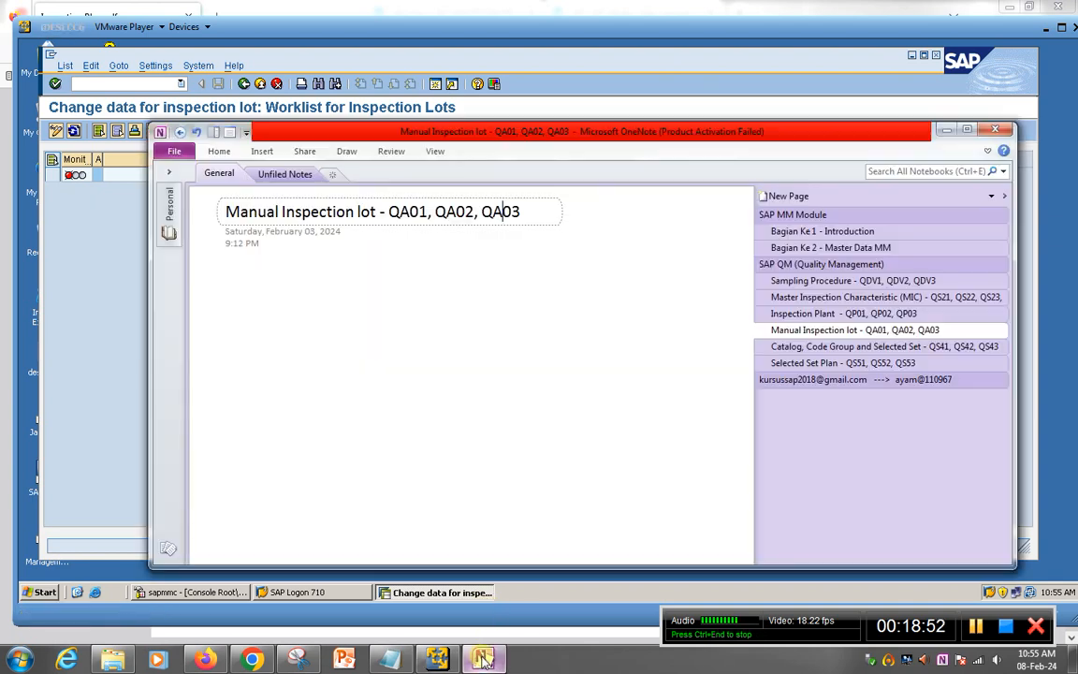
{"action": "left_click", "coordinate": [803, 298]}
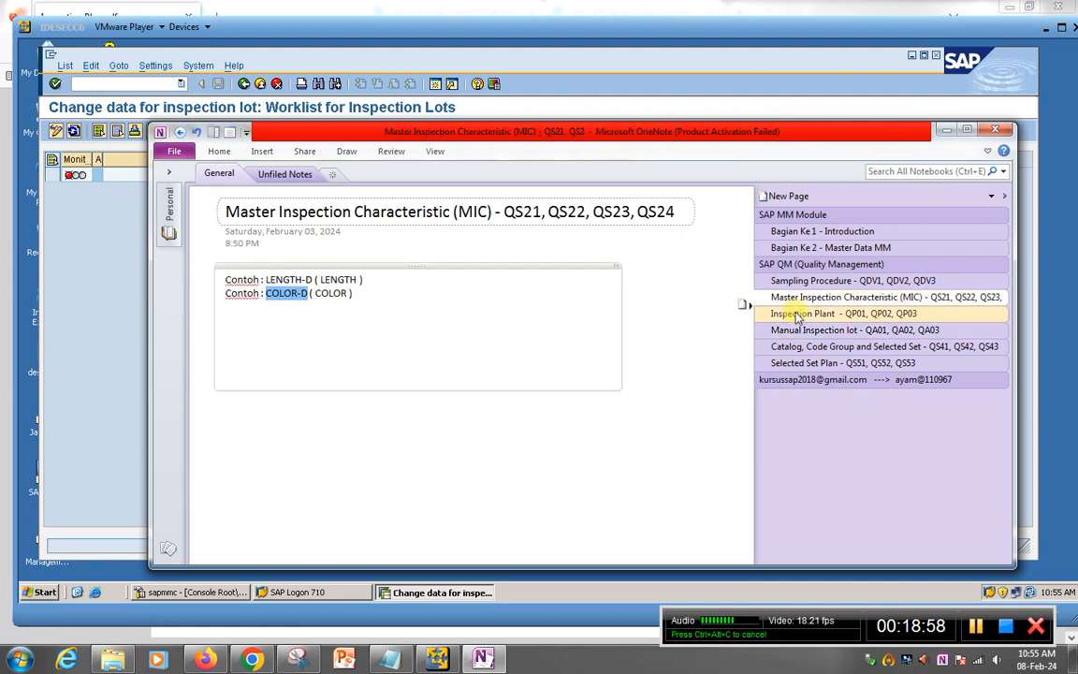
{"action": "left_click", "coordinate": [795, 314]}
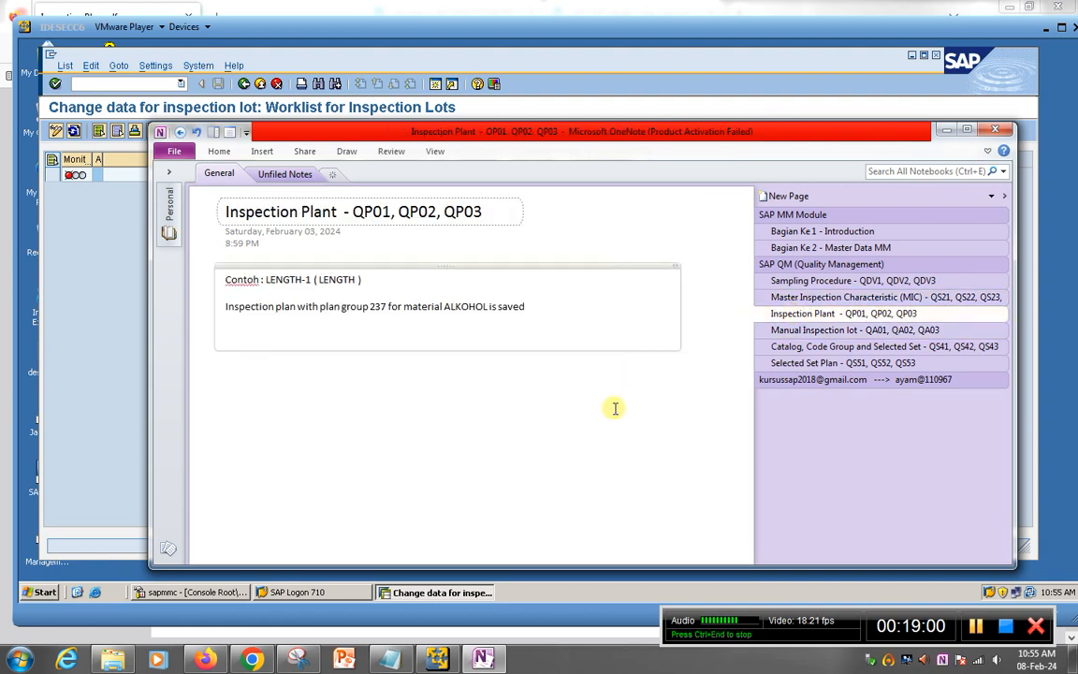
{"action": "left_click", "coordinate": [101, 380]}
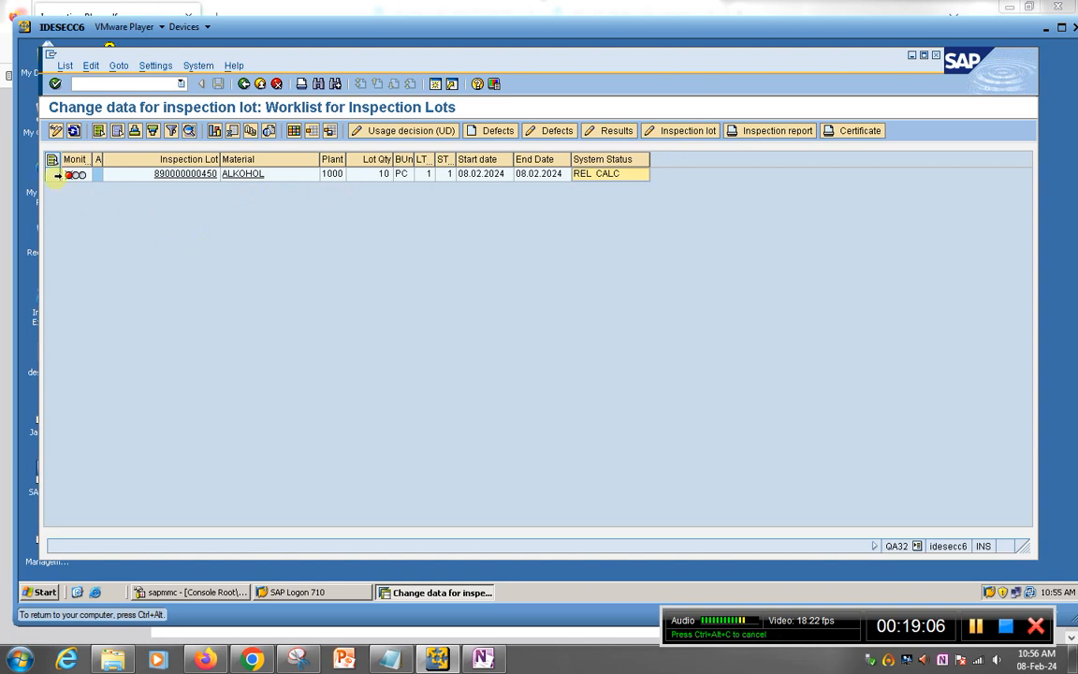
{"action": "left_click", "coordinate": [53, 174]}
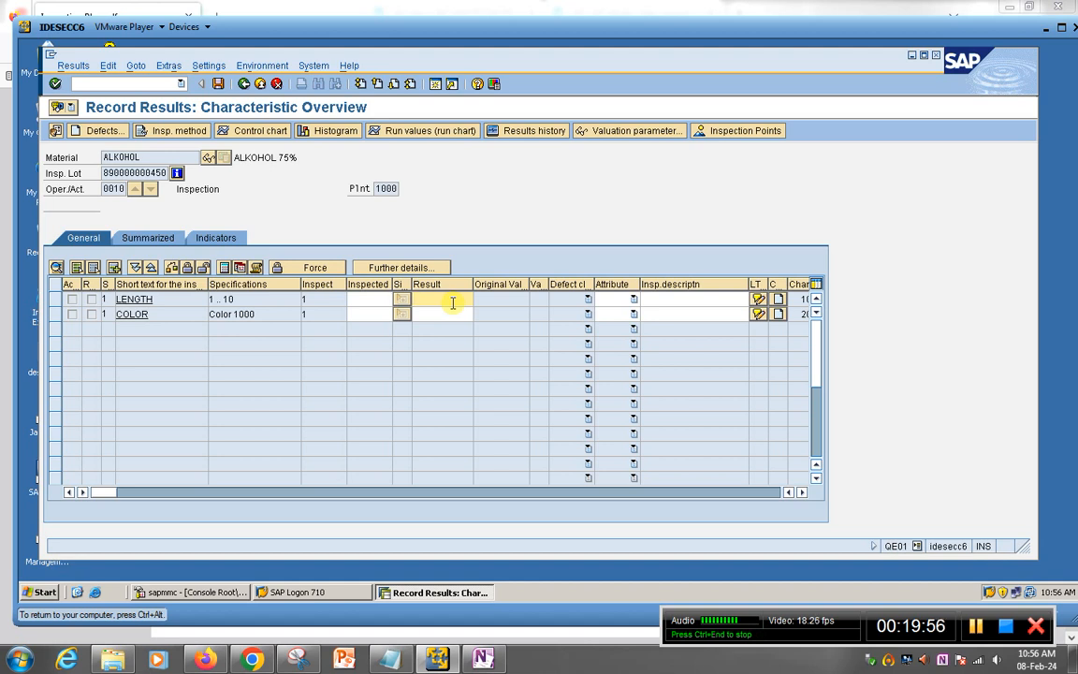
Step: Enter 90 as the LENGTH result, accept the warning, then exit without saving
{"action": "type", "text": "90"}
{"action": "key", "text": "Return"}
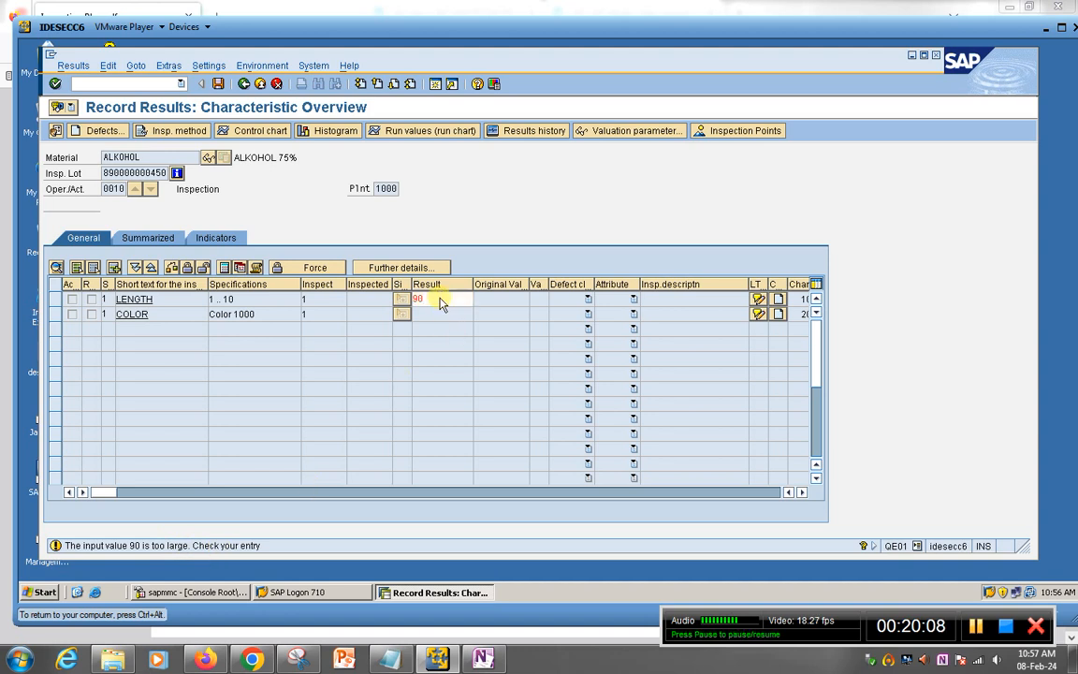
{"action": "key", "text": "Return"}
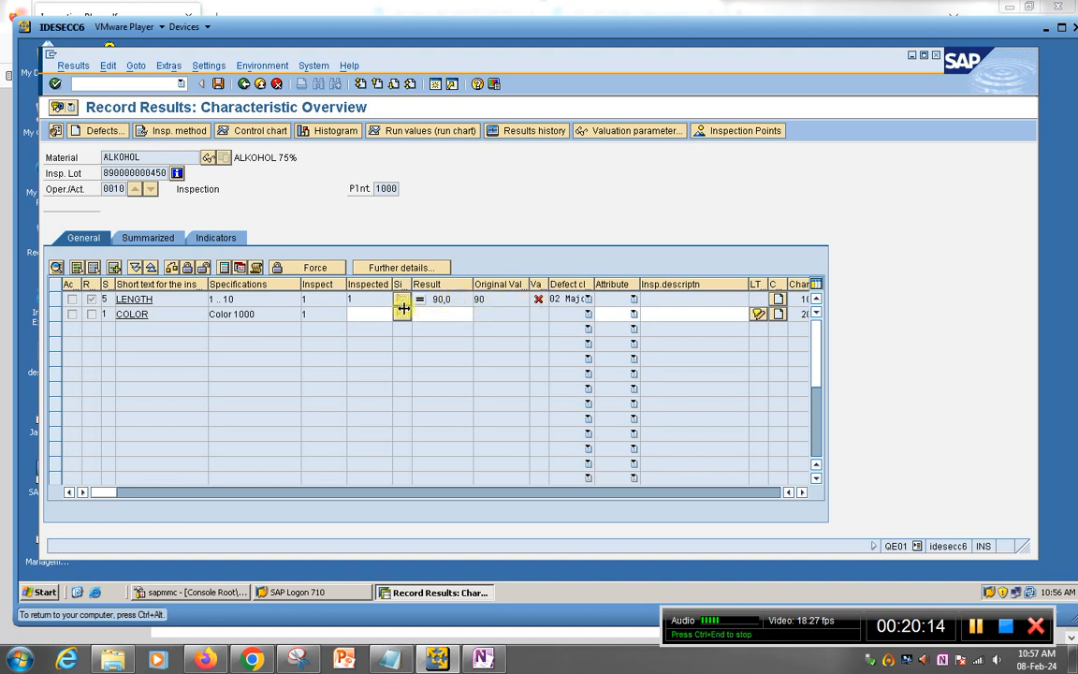
{"action": "left_click", "coordinate": [243, 84]}
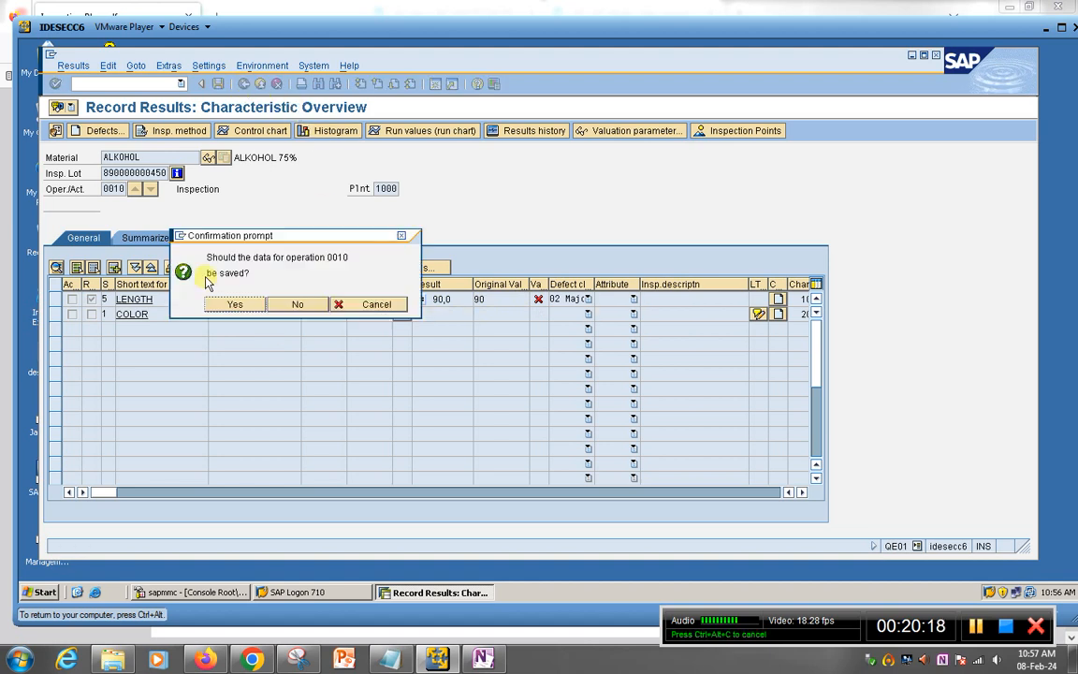
{"action": "left_click", "coordinate": [292, 304]}
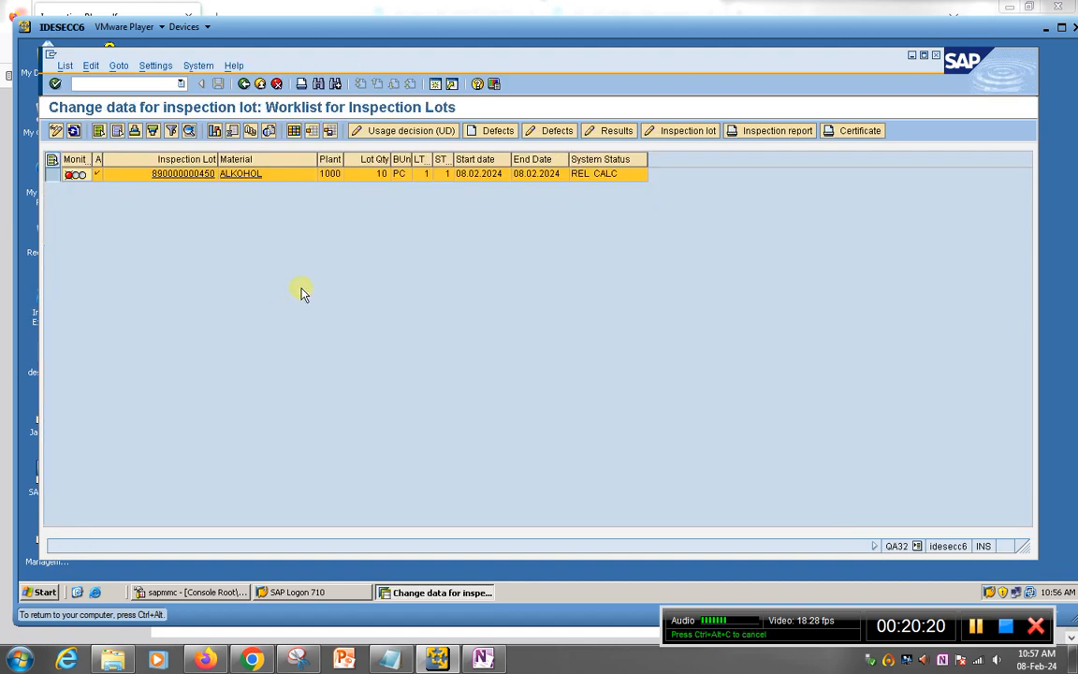
{"action": "left_click", "coordinate": [613, 130]}
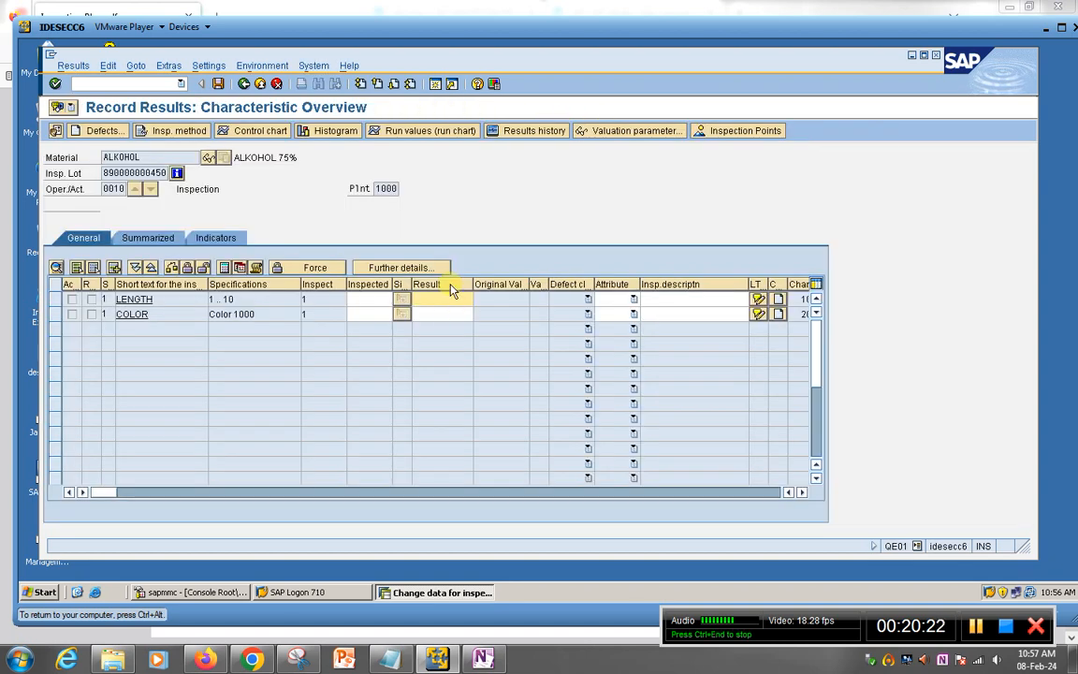
{"action": "left_click", "coordinate": [429, 299]}
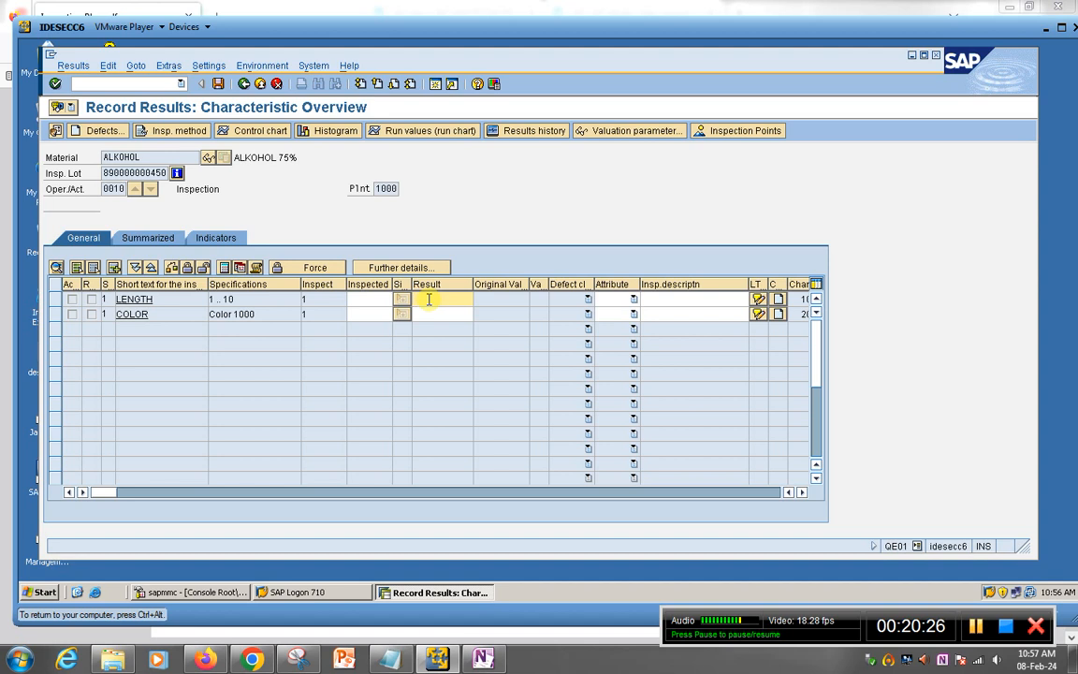
{"action": "type", "text": "10"}
{"action": "key", "text": "Return"}
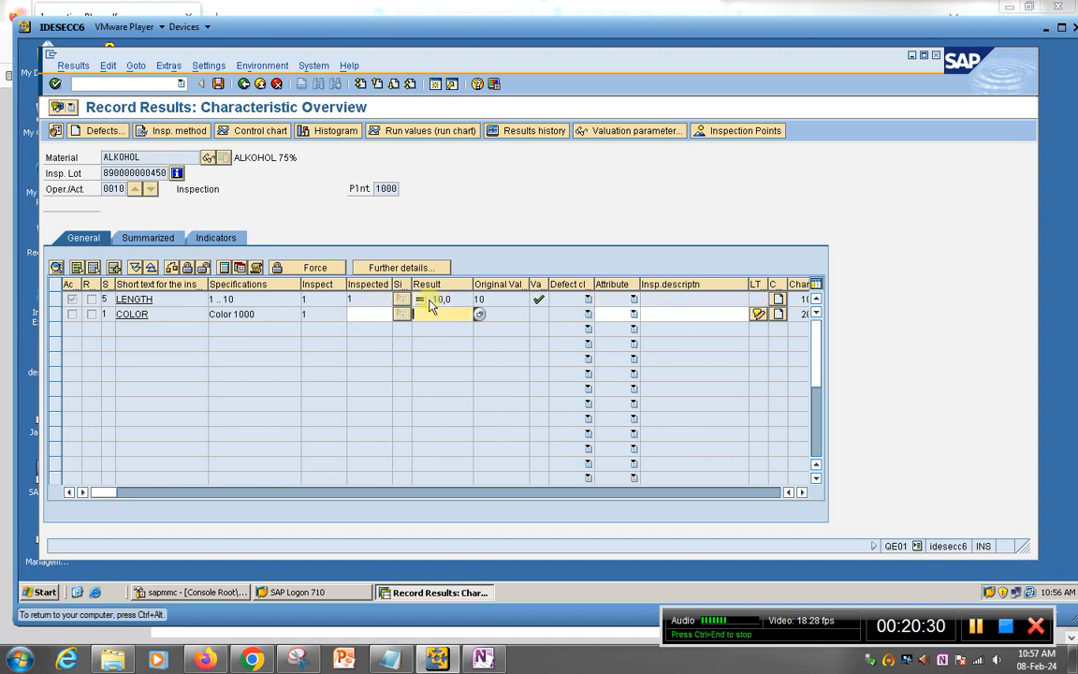
Step: Widen the valuation column and open COLOR's catalog of colour codes 01–05
{"action": "left_click", "coordinate": [551, 283]}
{"action": "mouse_move", "coordinate": [575, 284]}
{"action": "left_mouse_down"}
{"action": "mouse_move", "coordinate": [551, 284]}
{"action": "mouse_move", "coordinate": [589, 286]}
{"action": "left_mouse_up"}
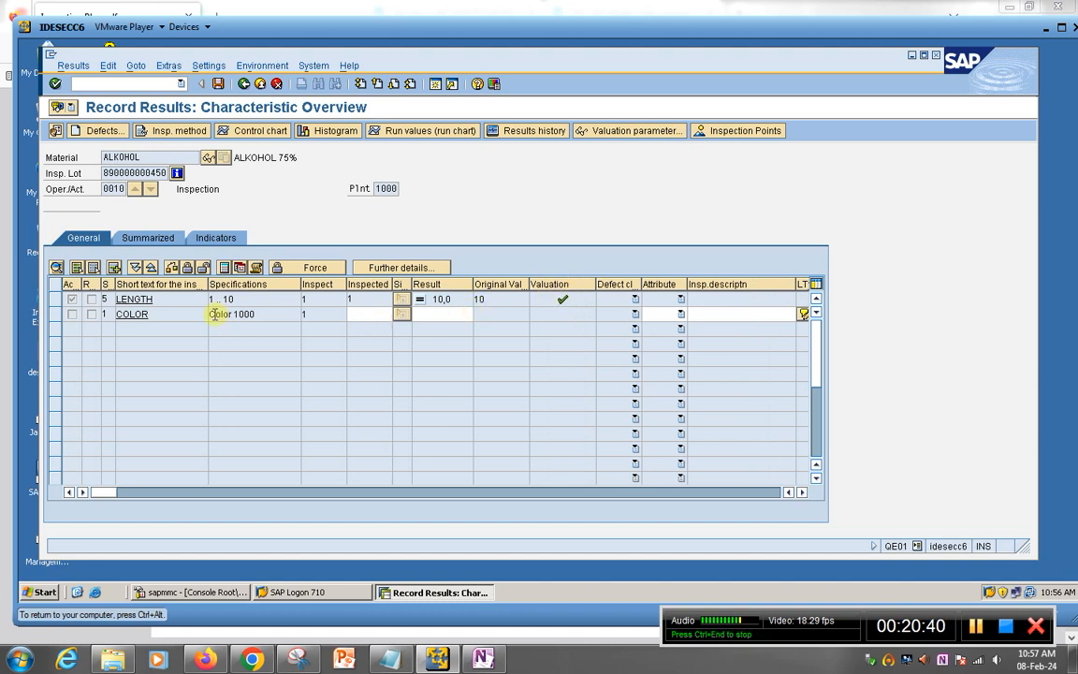
{"action": "left_click", "coordinate": [367, 315]}
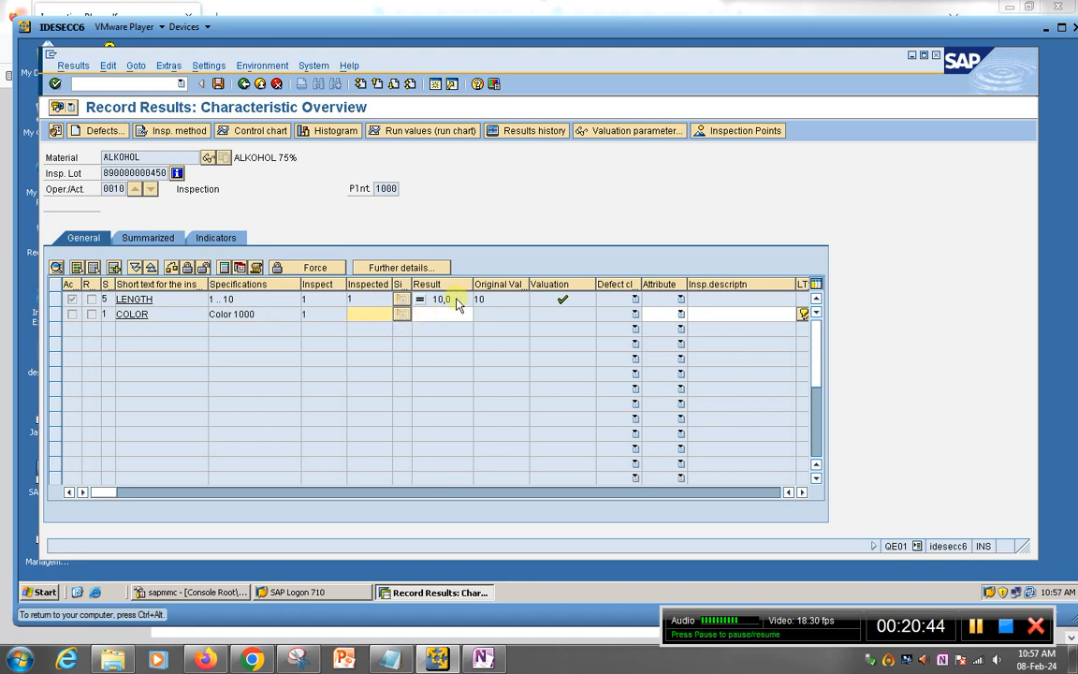
{"action": "left_click", "coordinate": [263, 314]}
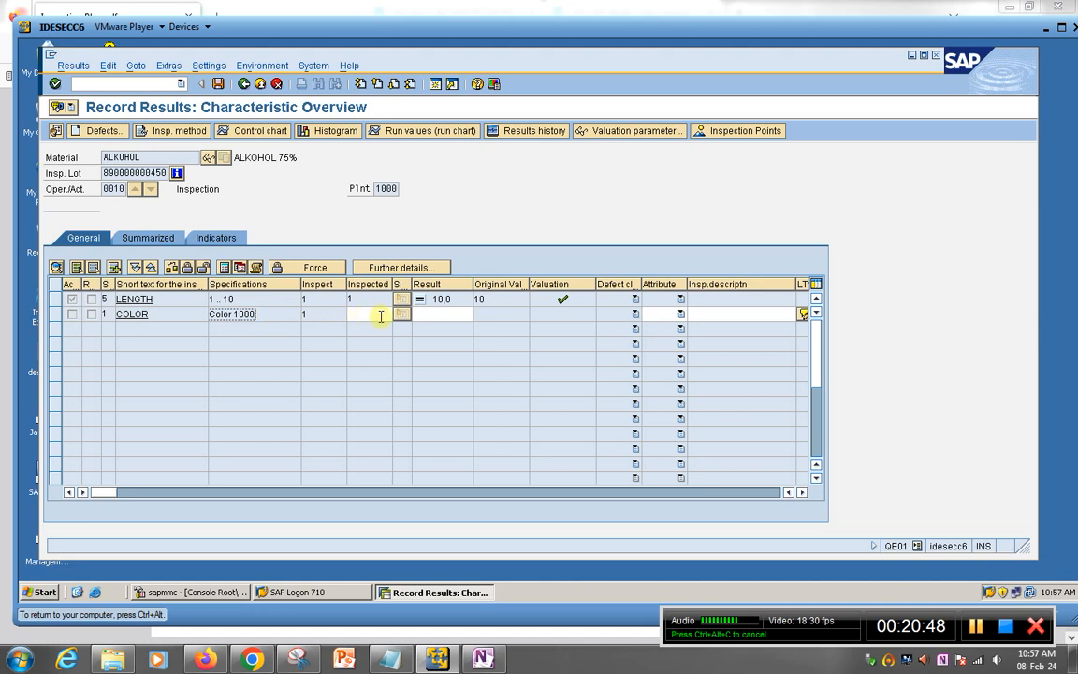
{"action": "left_click", "coordinate": [441, 314]}
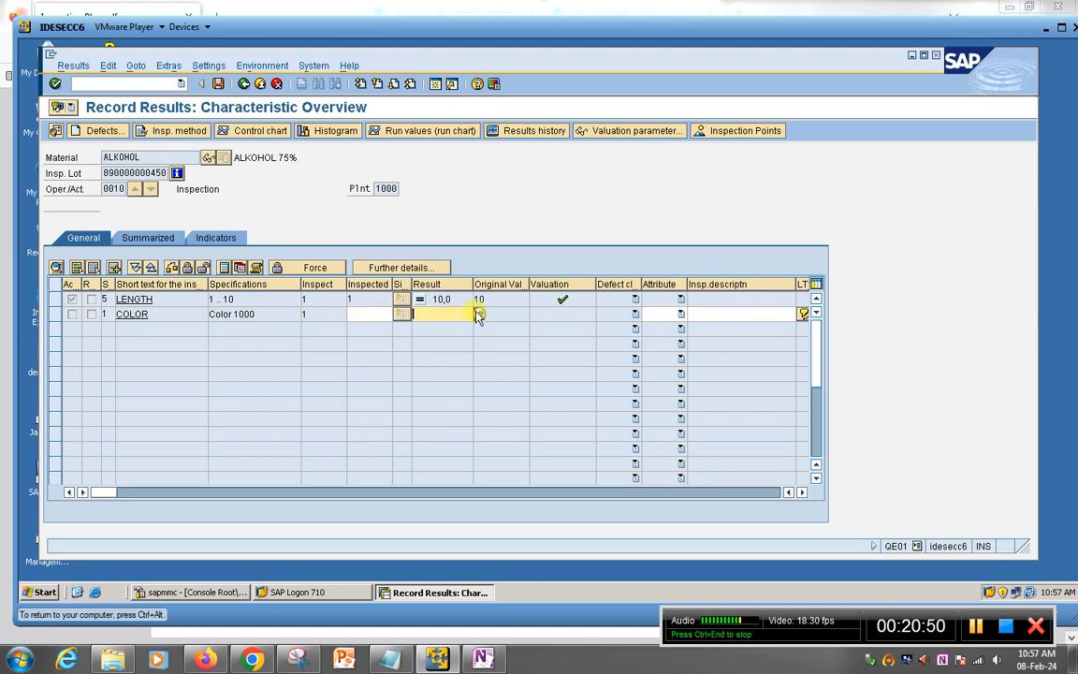
{"action": "left_click", "coordinate": [477, 316]}
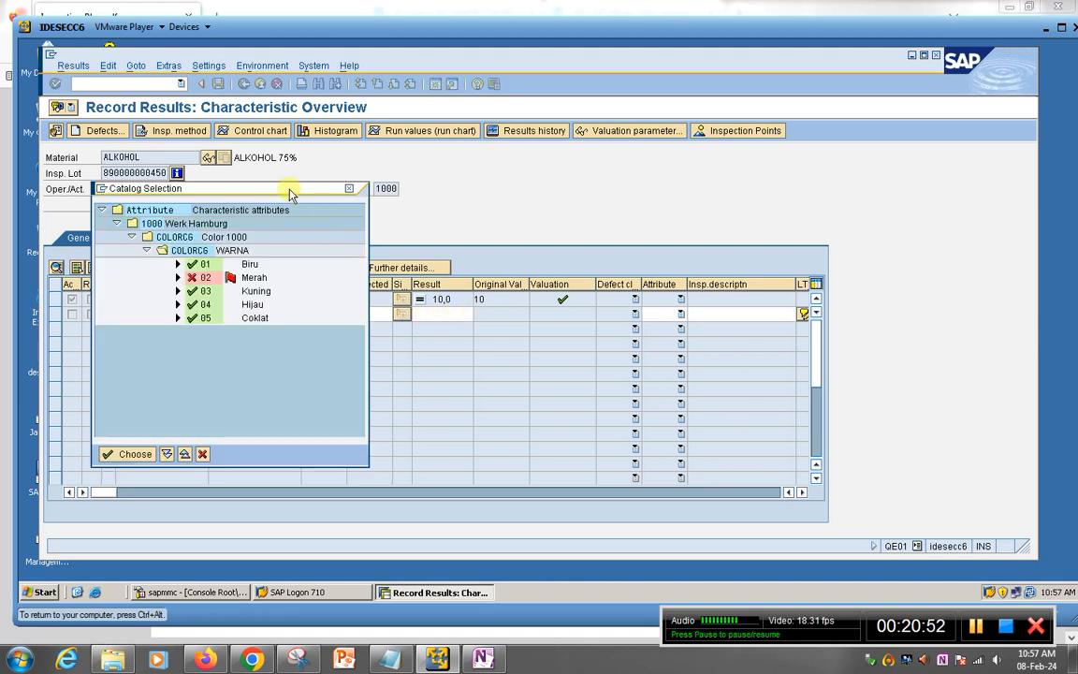
Step: Record 03 Kuning from the colour catalog as the COLOR characteristic result
{"action": "left_click_drag", "start_coordinate": [290, 193], "coordinate": [388, 164]}
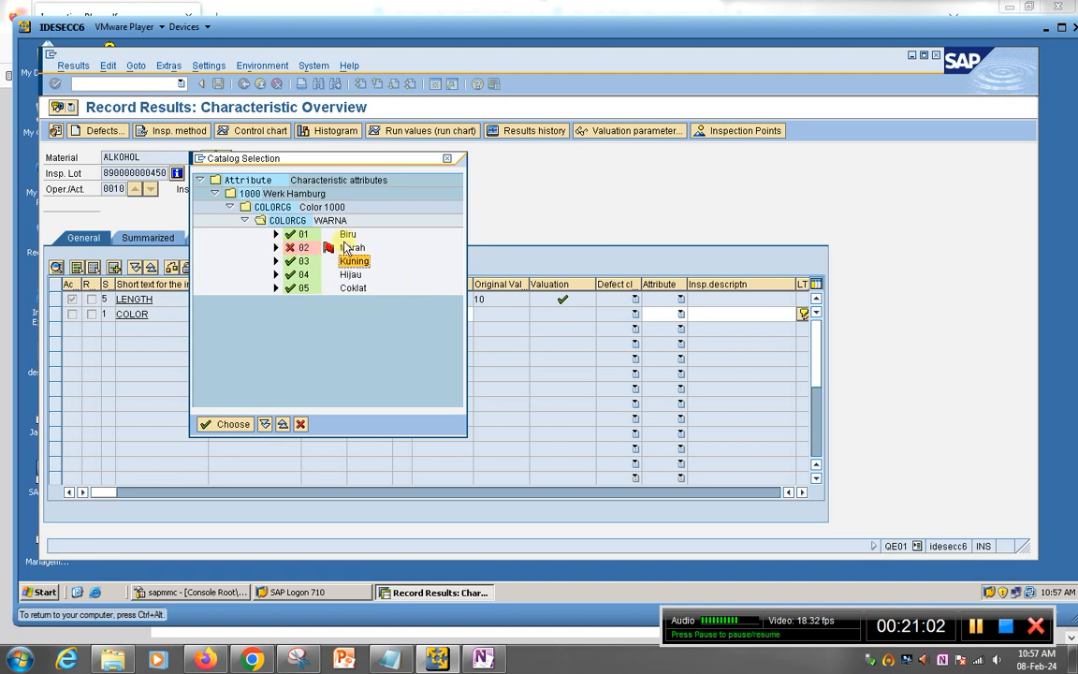
{"action": "double_click", "coordinate": [354, 261]}
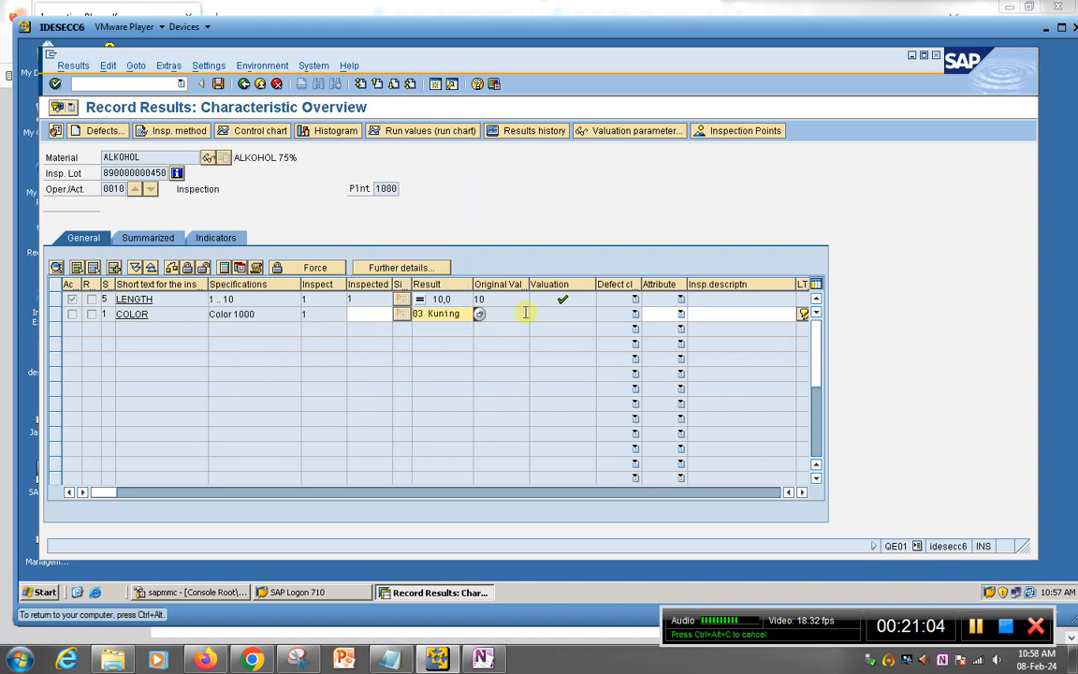
{"action": "key", "text": "Return"}
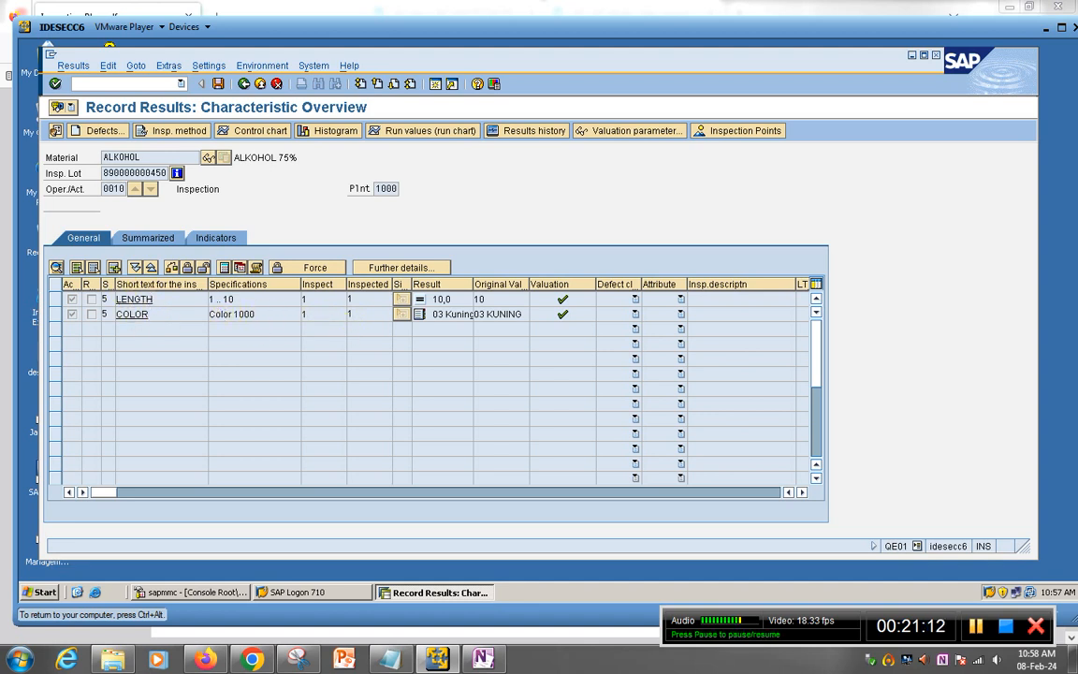
Step: Close both accepted characteristics and save operation 0010's results
{"action": "left_click", "coordinate": [78, 271]}
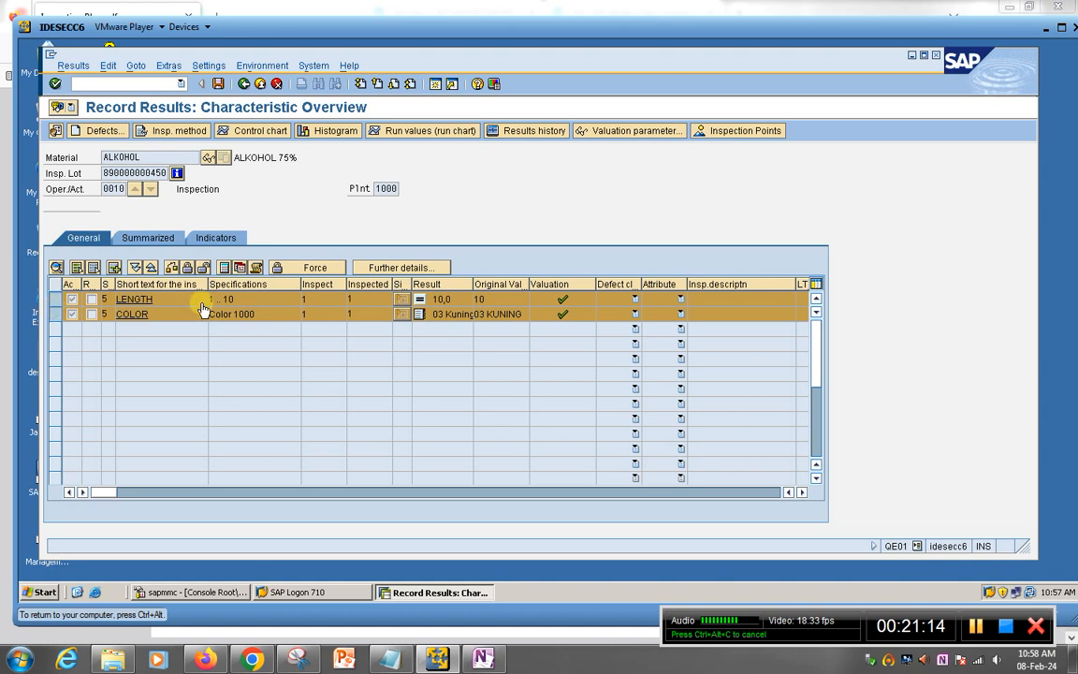
{"action": "left_click", "coordinate": [189, 268]}
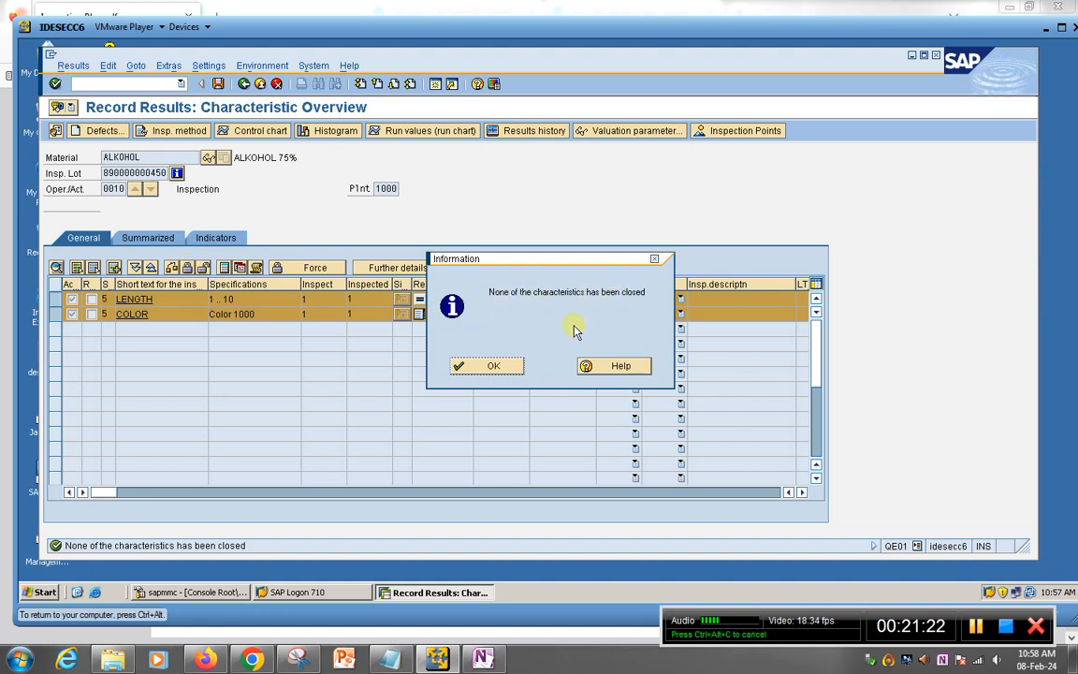
{"action": "left_click", "coordinate": [491, 366]}
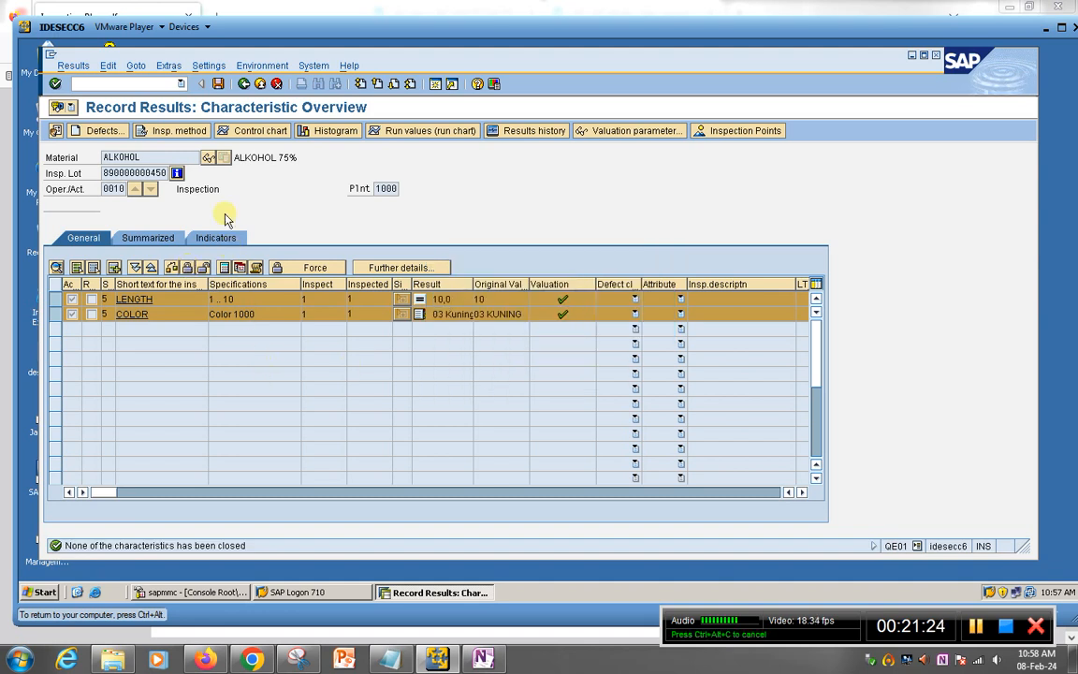
{"action": "left_click", "coordinate": [217, 85]}
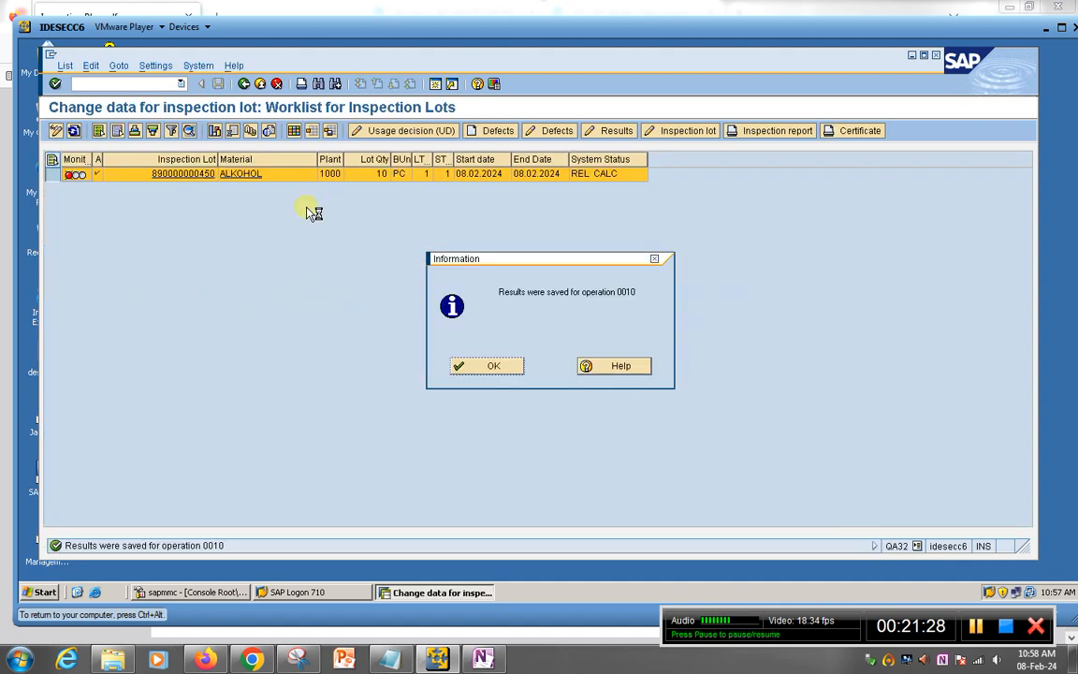
{"action": "left_click", "coordinate": [475, 366]}
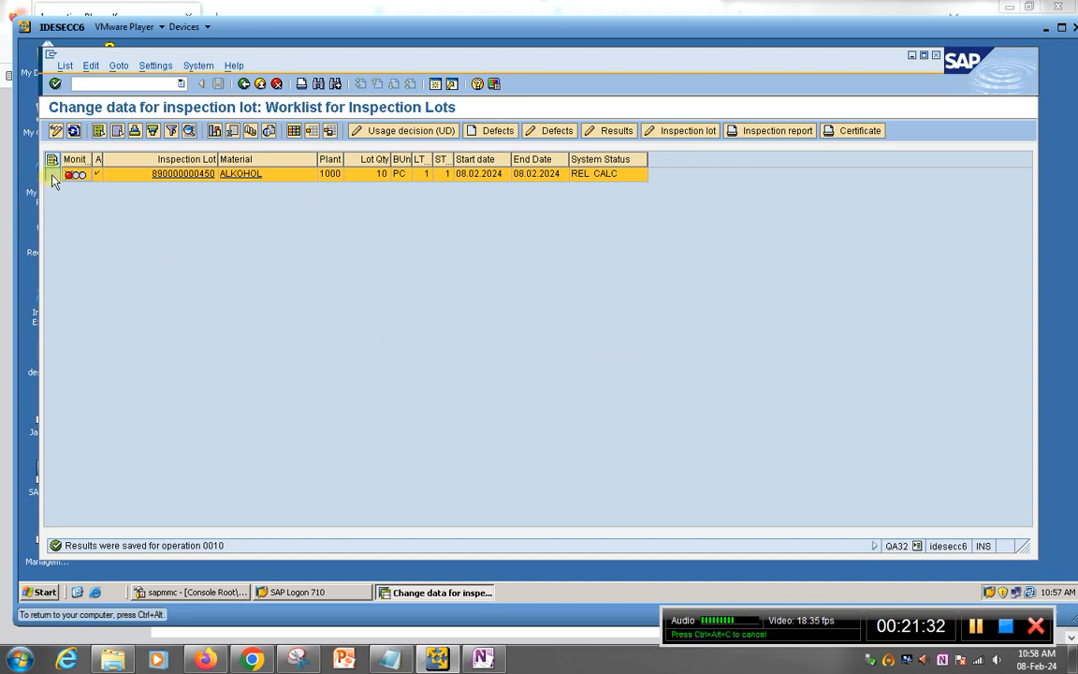
{"action": "left_click", "coordinate": [74, 130]}
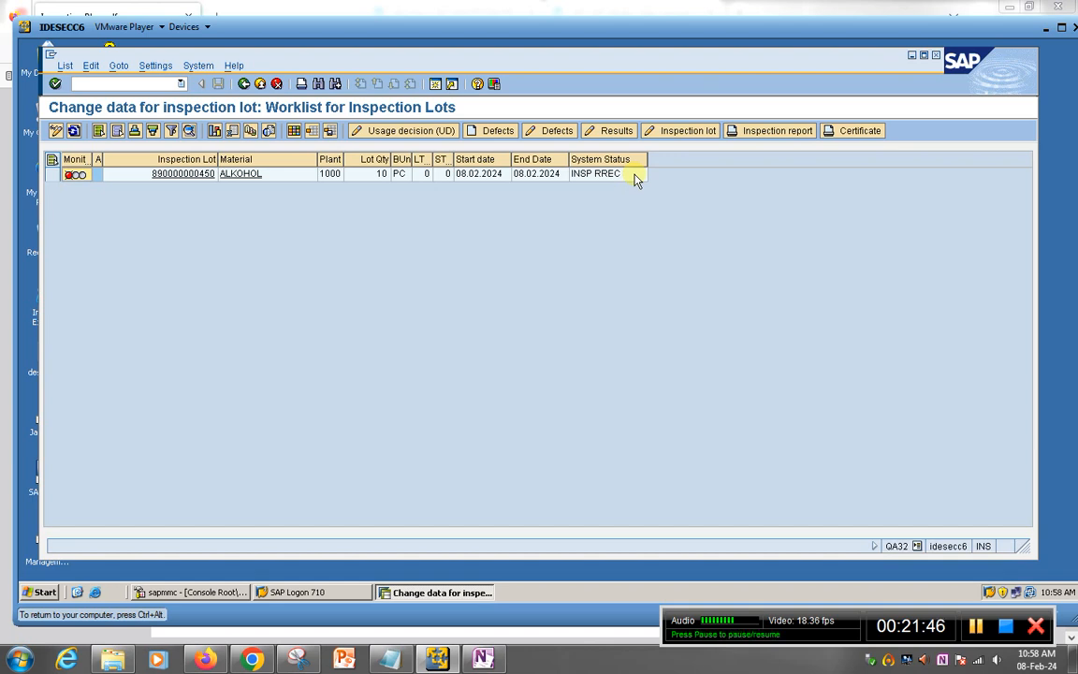
{"action": "left_click", "coordinate": [52, 174]}
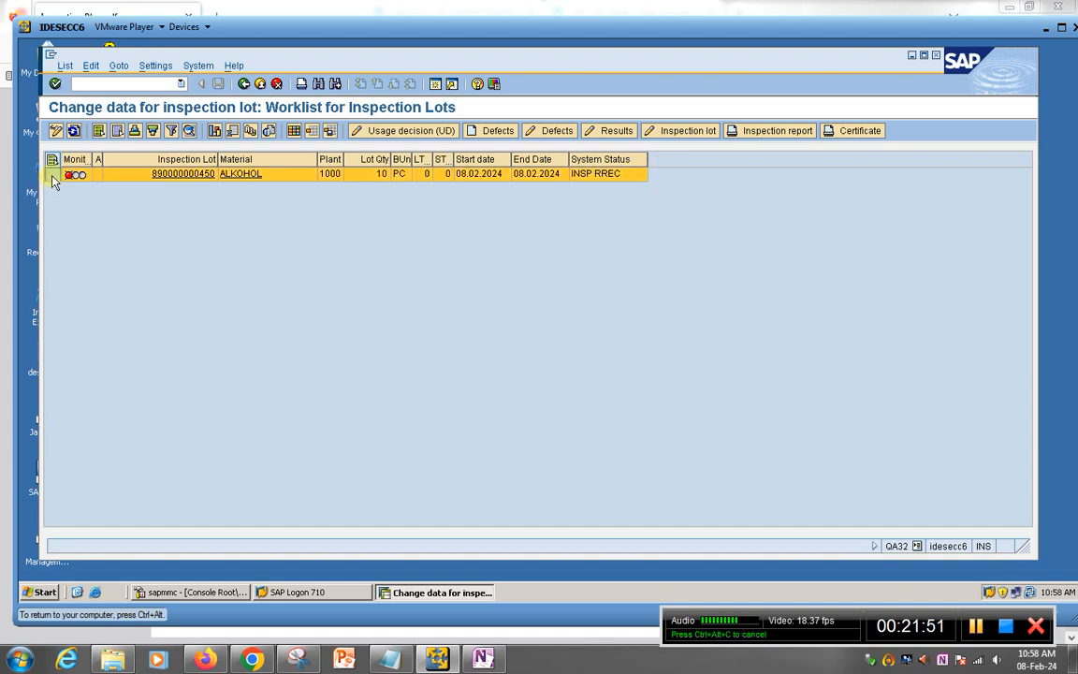
{"action": "left_click", "coordinate": [418, 132]}
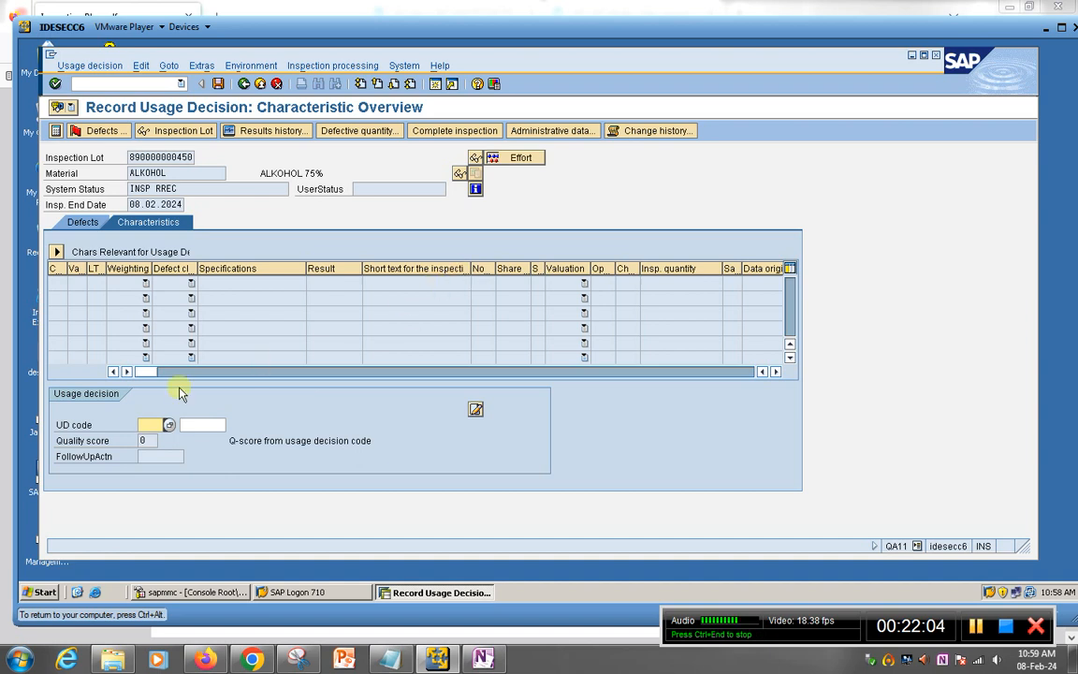
Step: List the usage decision codes and expand the UDPROD finished-product group
{"action": "left_click", "coordinate": [169, 425]}
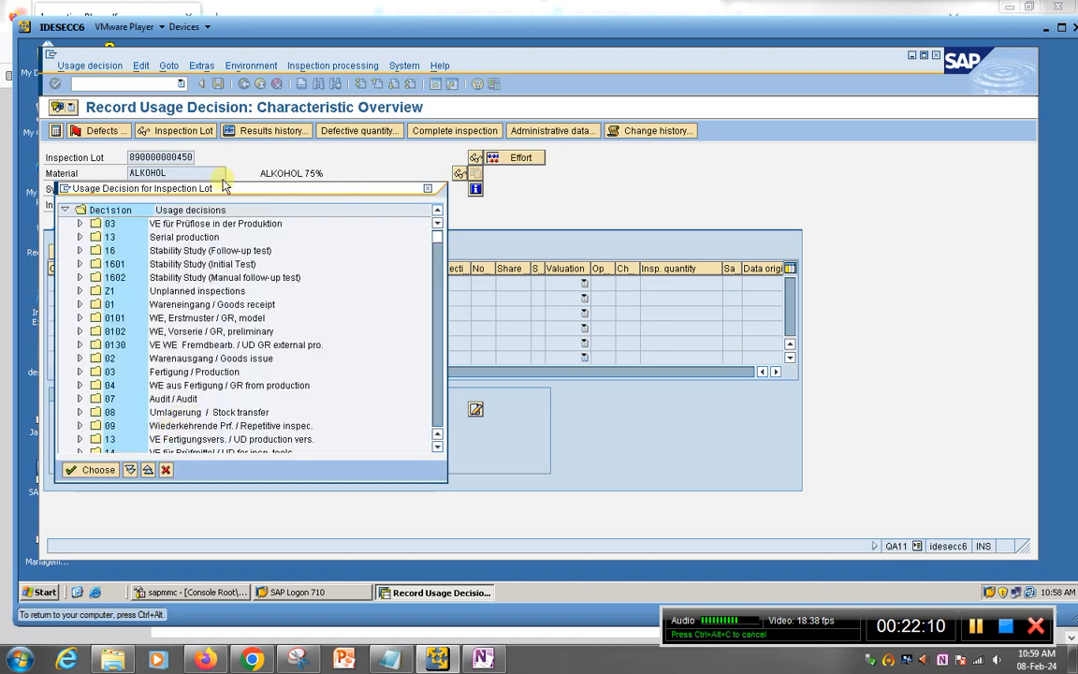
{"action": "left_click_drag", "start_coordinate": [224, 186], "coordinate": [432, 161]}
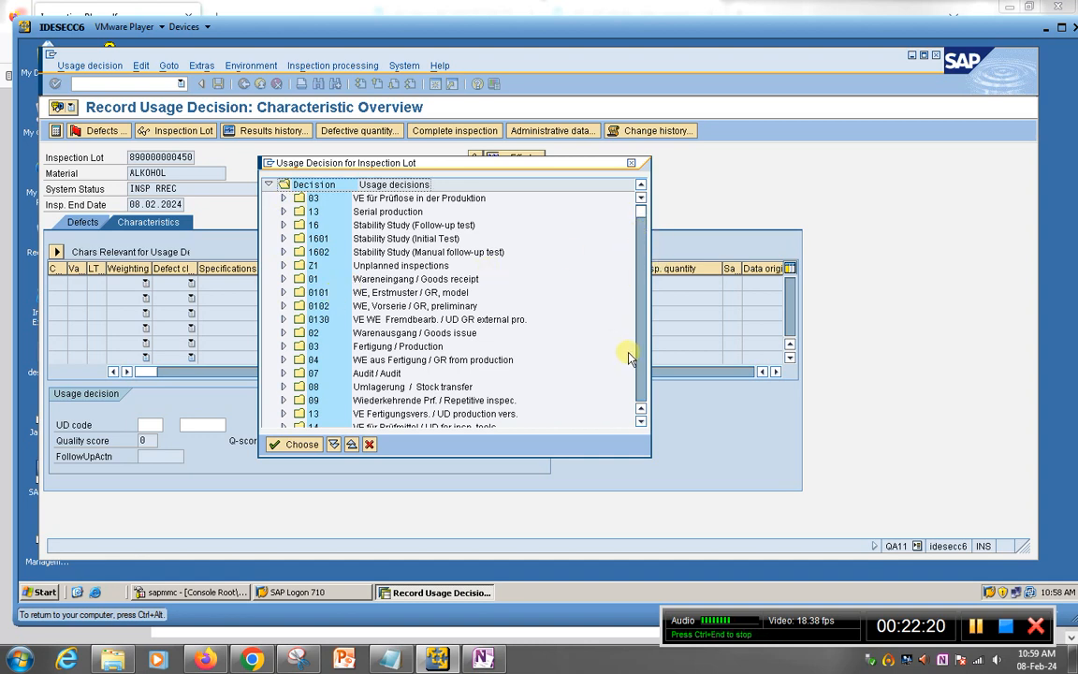
{"action": "left_click", "coordinate": [641, 421]}
{"action": "left_click", "coordinate": [641, 421]}
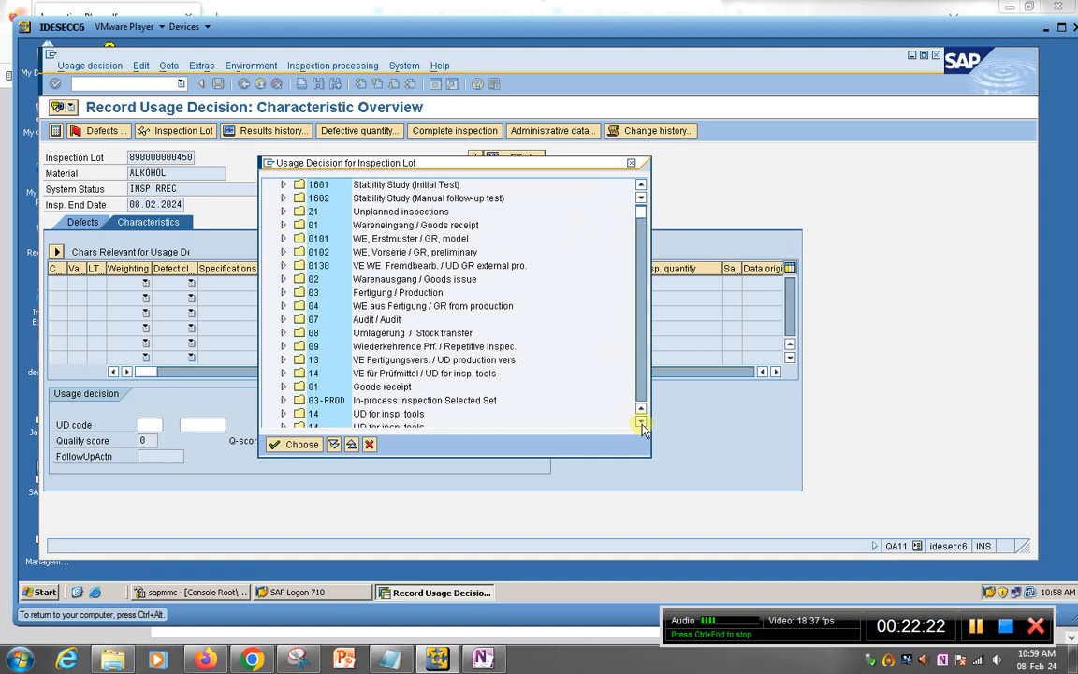
{"action": "left_click", "coordinate": [641, 421]}
{"action": "left_click", "coordinate": [641, 421]}
{"action": "left_click", "coordinate": [641, 421]}
{"action": "left_click", "coordinate": [641, 421]}
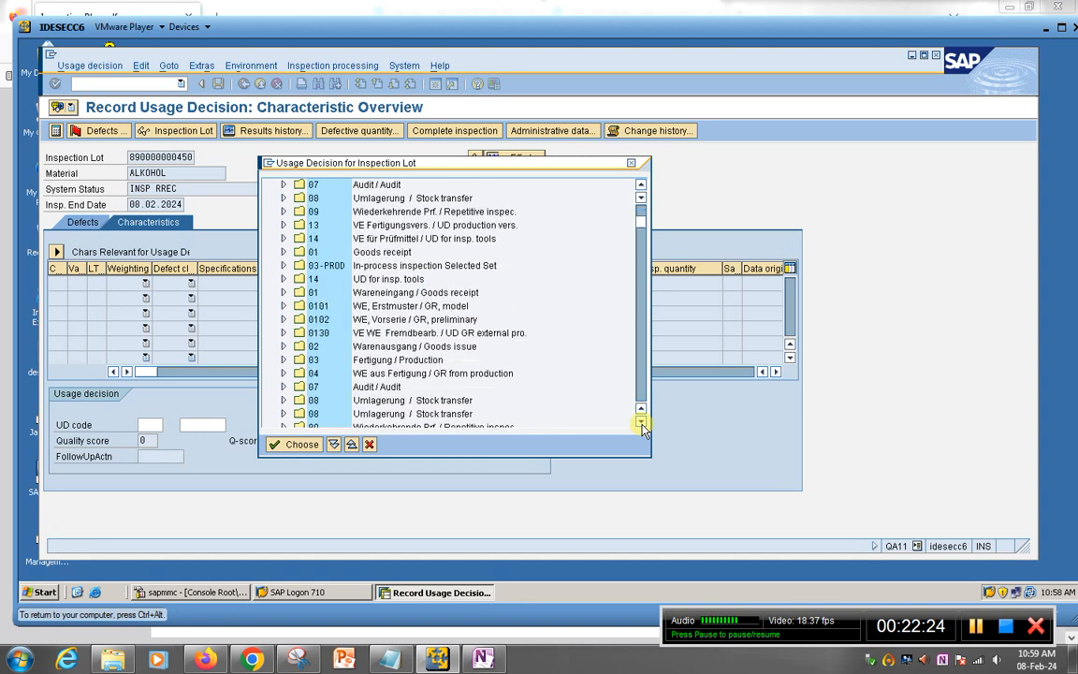
{"action": "left_click", "coordinate": [640, 422]}
{"action": "left_click", "coordinate": [641, 422]}
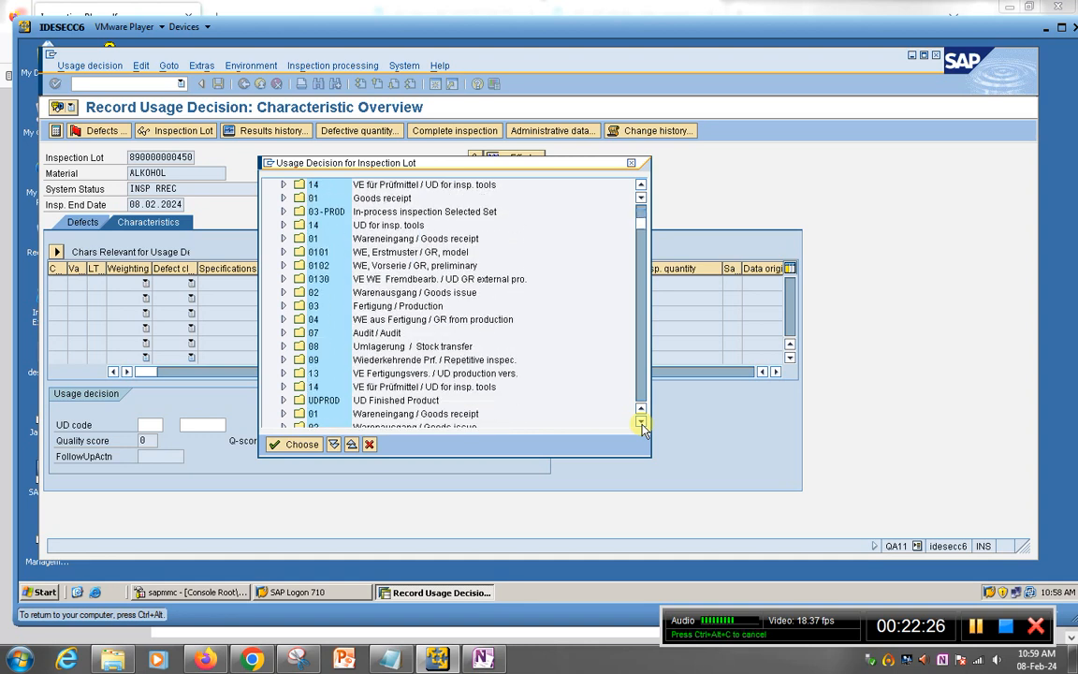
{"action": "left_click", "coordinate": [283, 400]}
Step: Apply UD code A Accepted, quality score 100, and save the decision
{"action": "scroll", "coordinate": [446, 411], "scroll_direction": "down", "scroll_amount": 2}
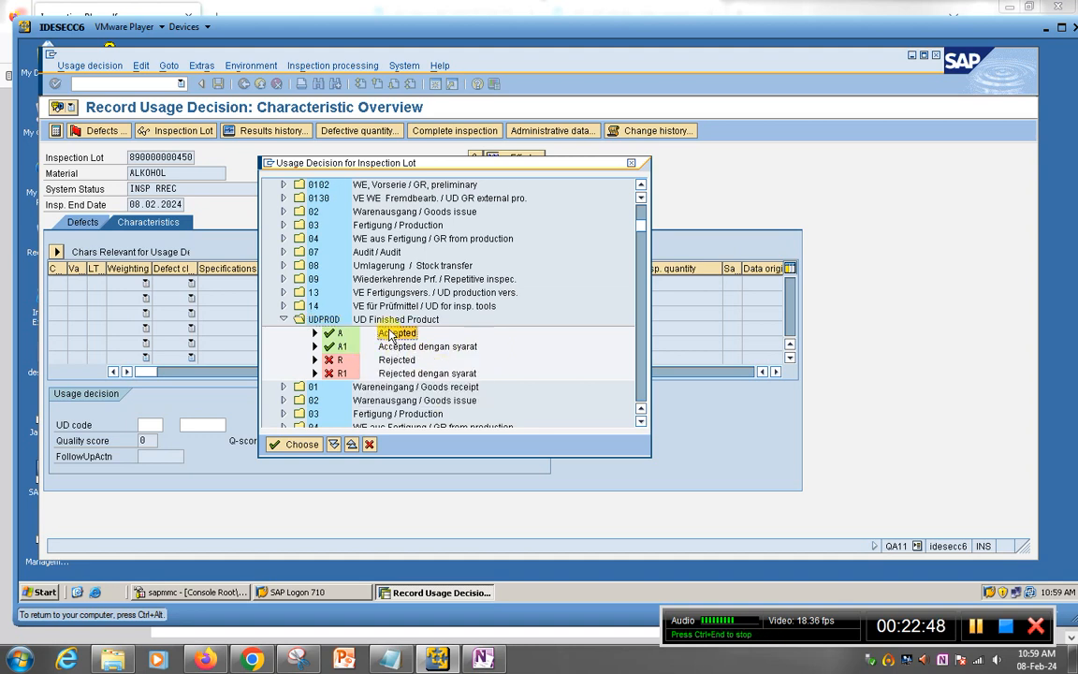
{"action": "left_click", "coordinate": [392, 335]}
{"action": "double_click", "coordinate": [392, 335]}
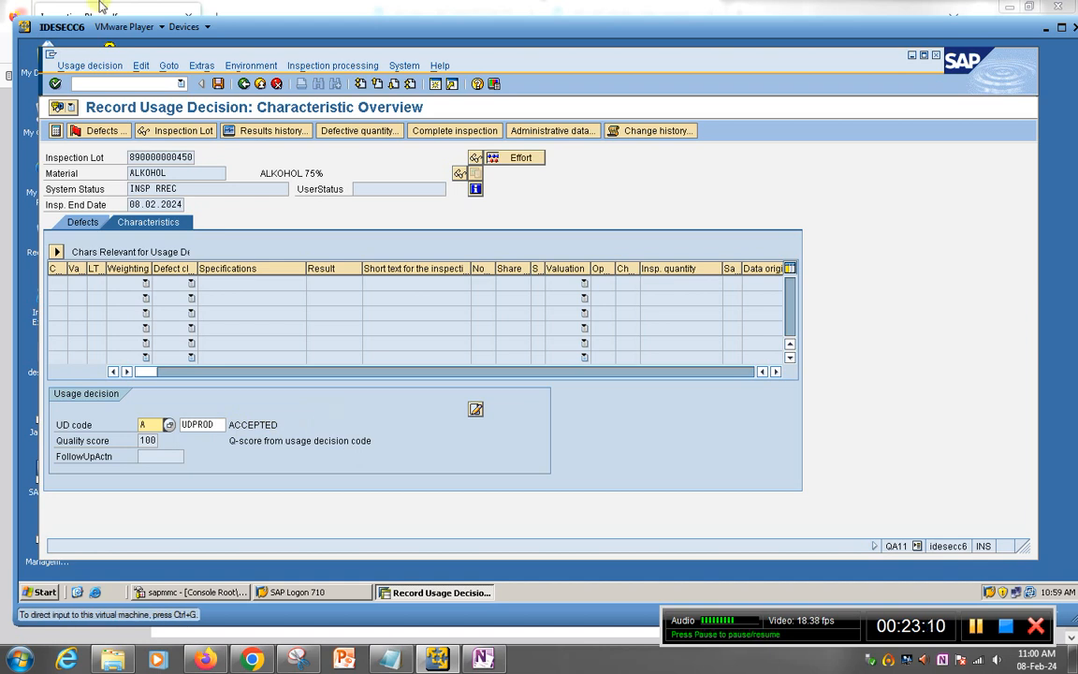
{"action": "key", "text": "Return"}
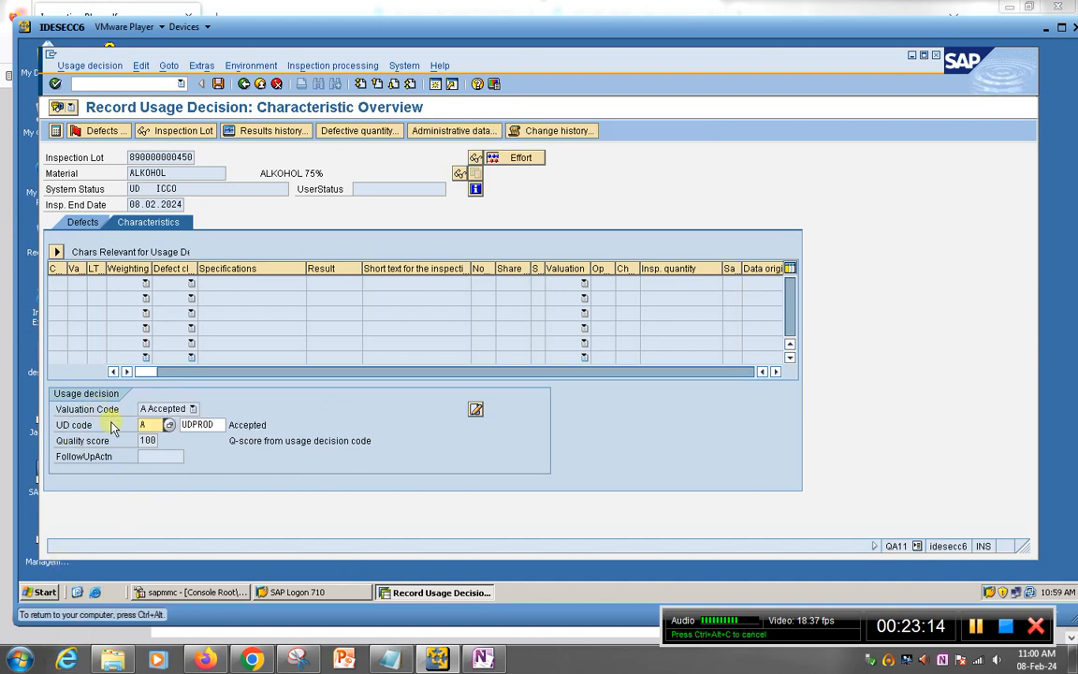
{"action": "left_click", "coordinate": [218, 85]}
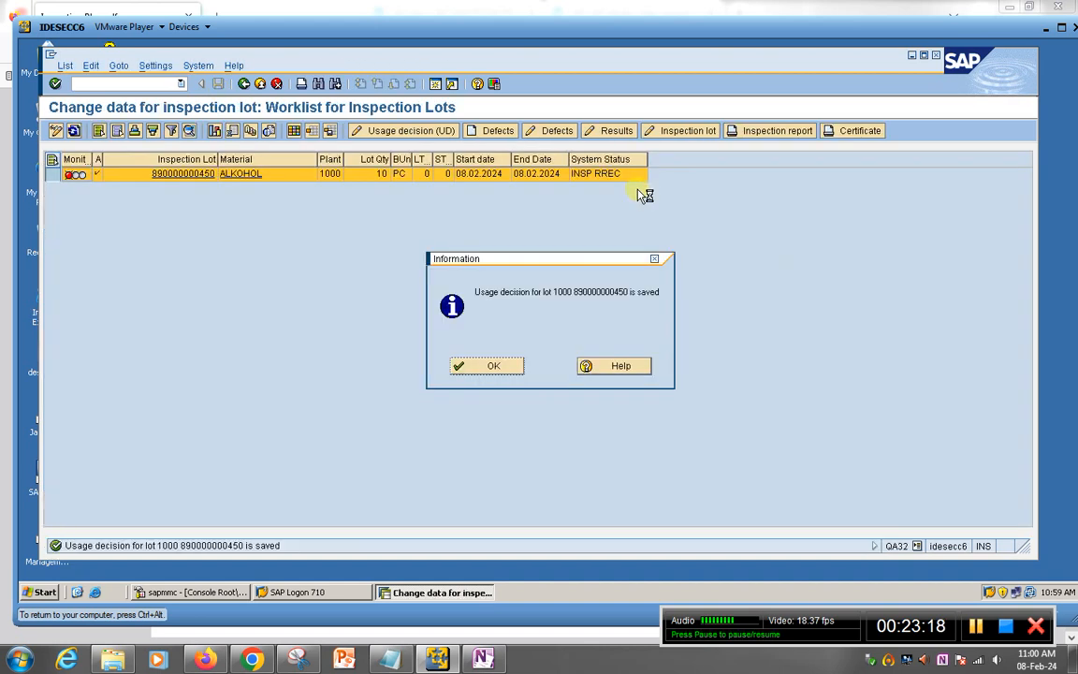
Step: Acknowledge the saved-decision message, refresh the worklist, and return to the main menu with /n
{"action": "left_click", "coordinate": [492, 366]}
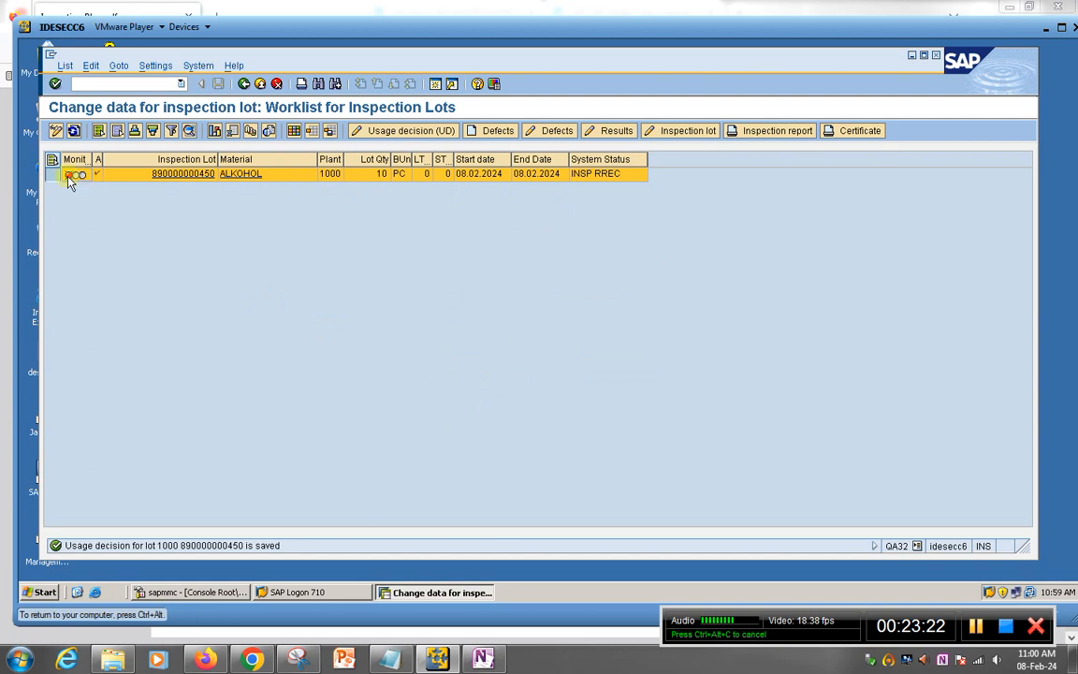
{"action": "left_click", "coordinate": [74, 131]}
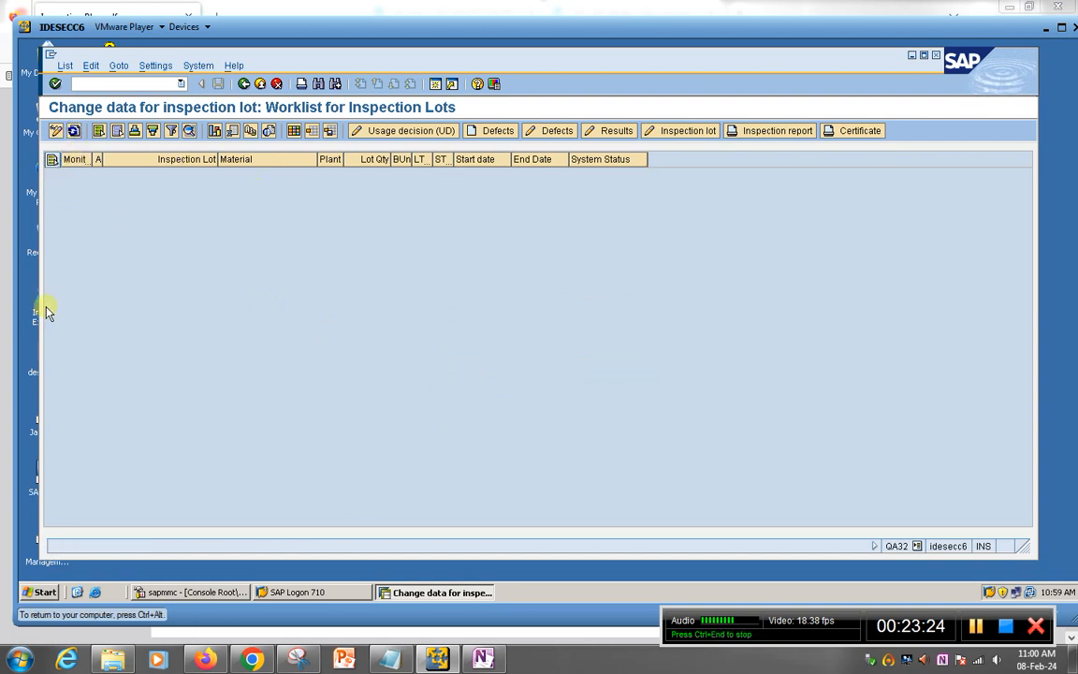
{"action": "left_click", "coordinate": [112, 83]}
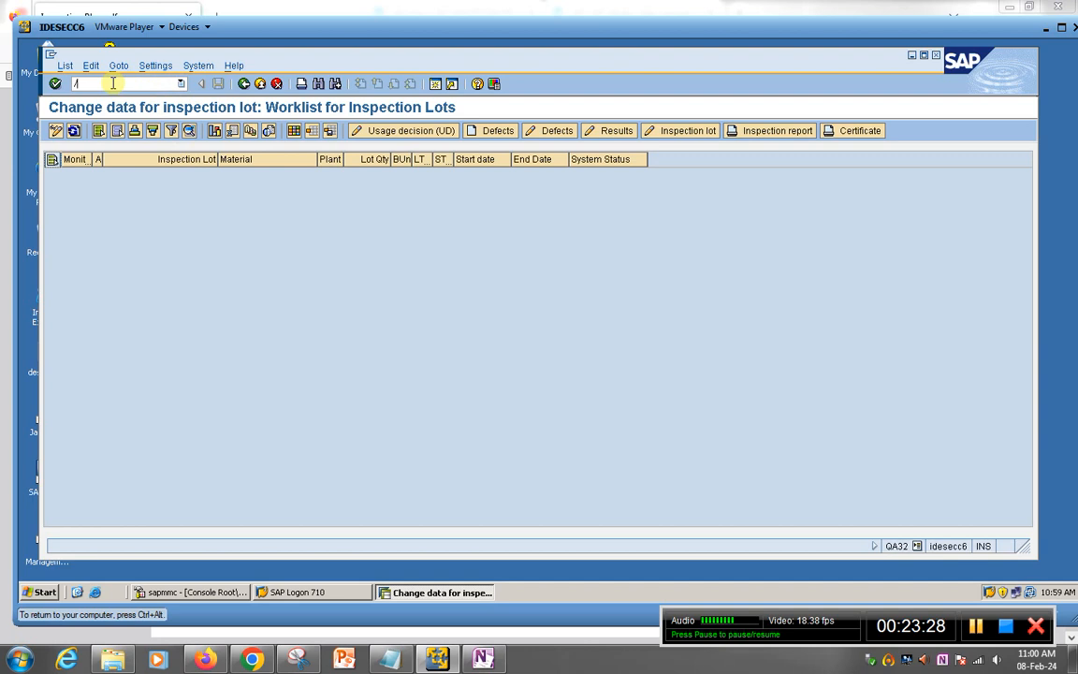
{"action": "type", "text": "/n"}
{"action": "key", "text": "Return"}
Step: Start transaction QA33 to display the Inspection Lot Selection
{"action": "type", "text": "aq"}
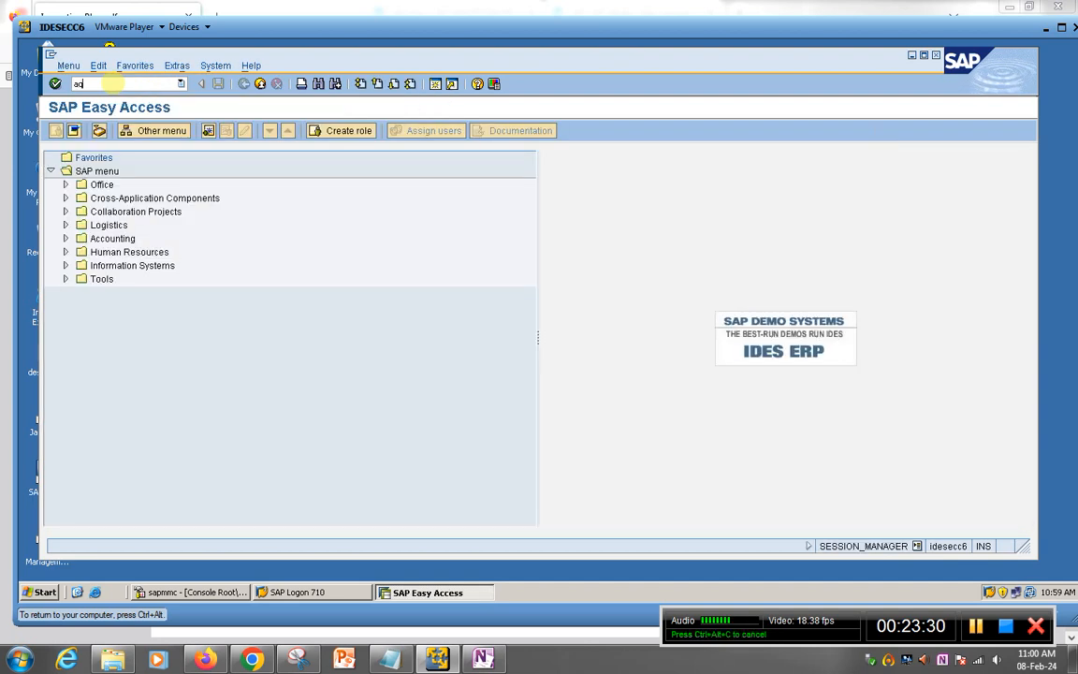
{"action": "type", "text": "33"}
{"action": "key", "text": "Return"}
{"action": "key", "text": "Return"}
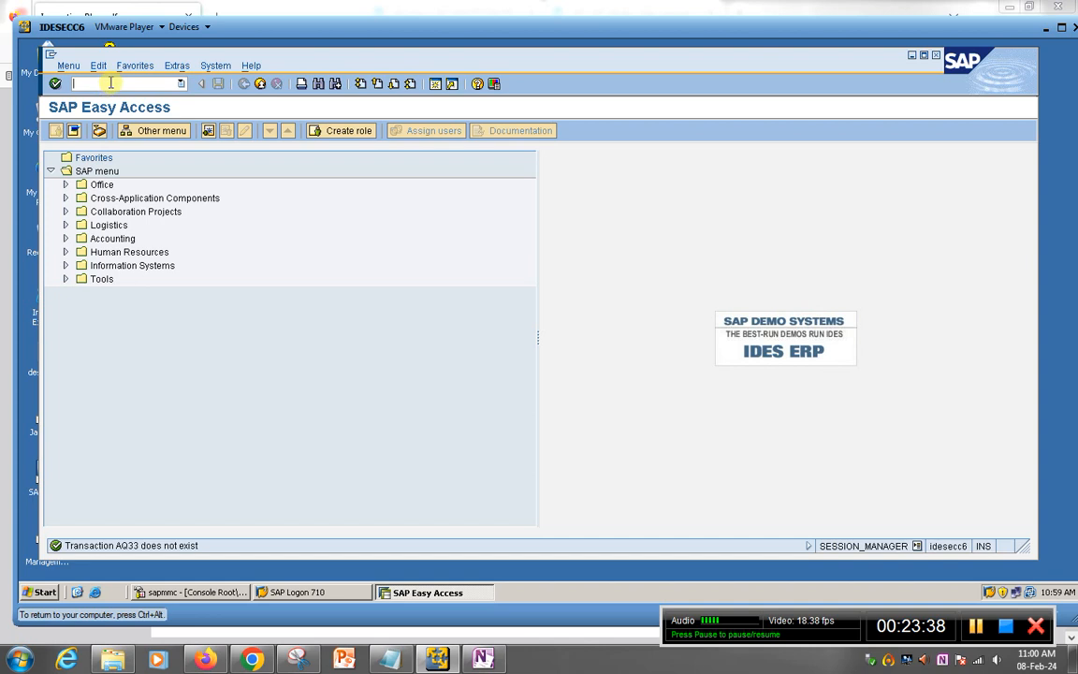
{"action": "type", "text": "a33"}
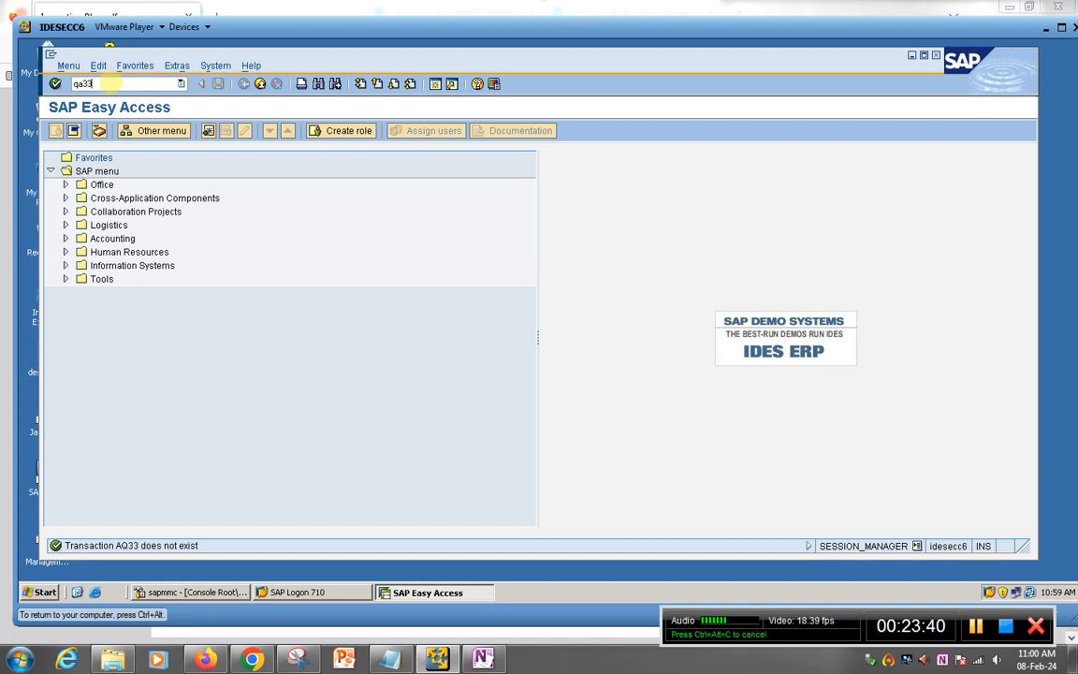
{"action": "key", "text": "Return"}
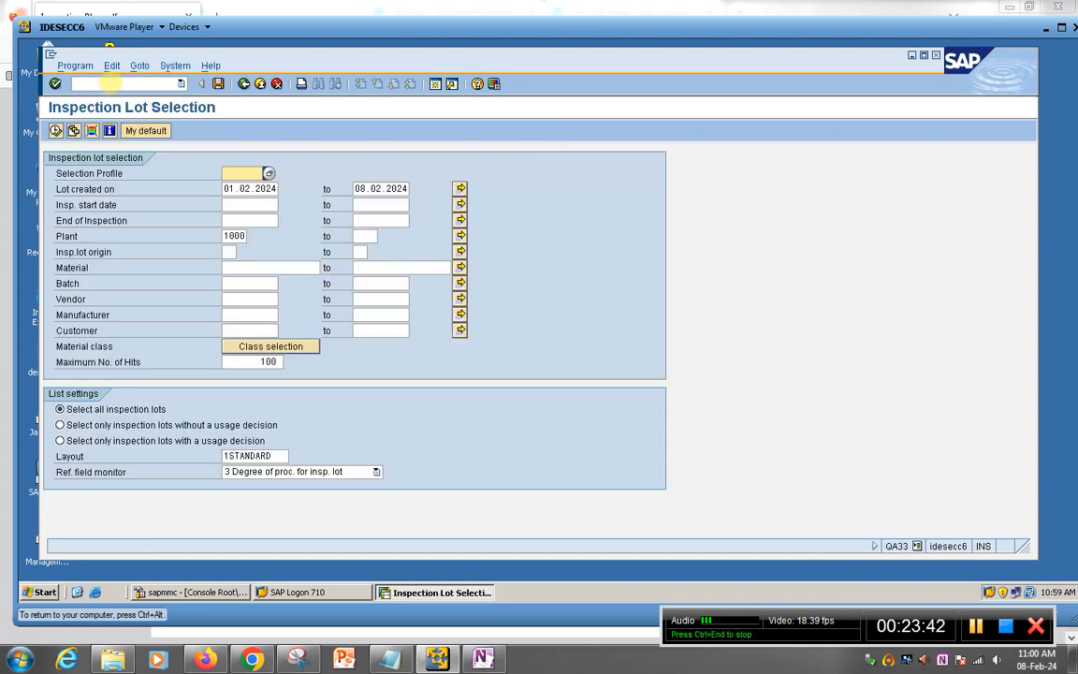
Step: Set the Lot created on from-date to 08.02.2024 and list the ALKOHOL lot
{"action": "left_click", "coordinate": [55, 130]}
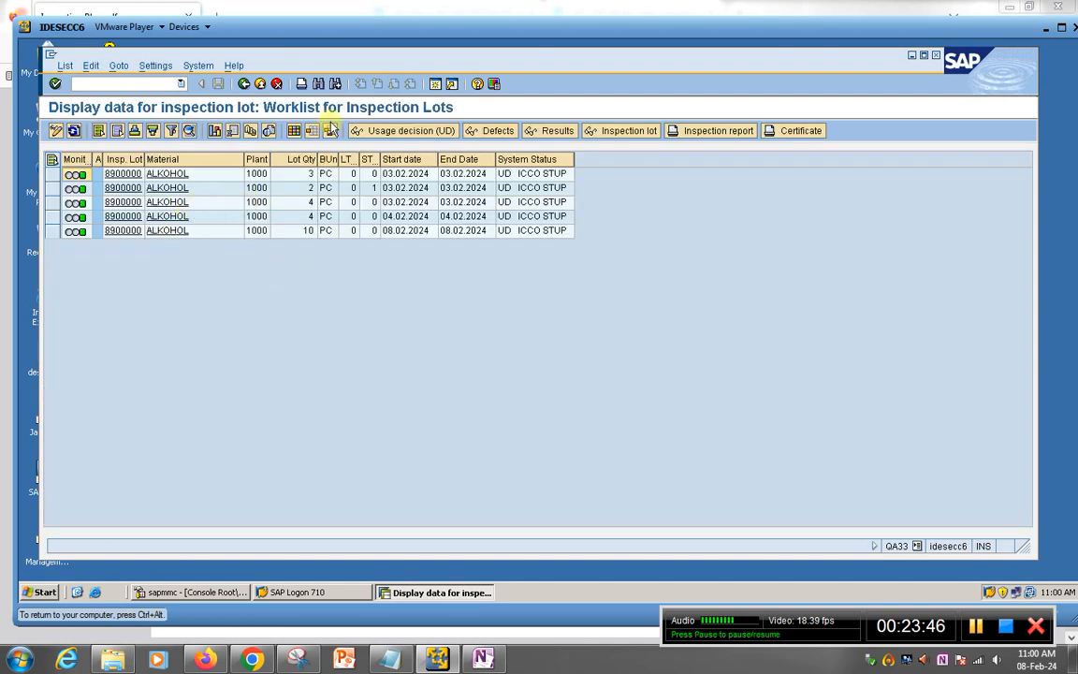
{"action": "left_click", "coordinate": [260, 84]}
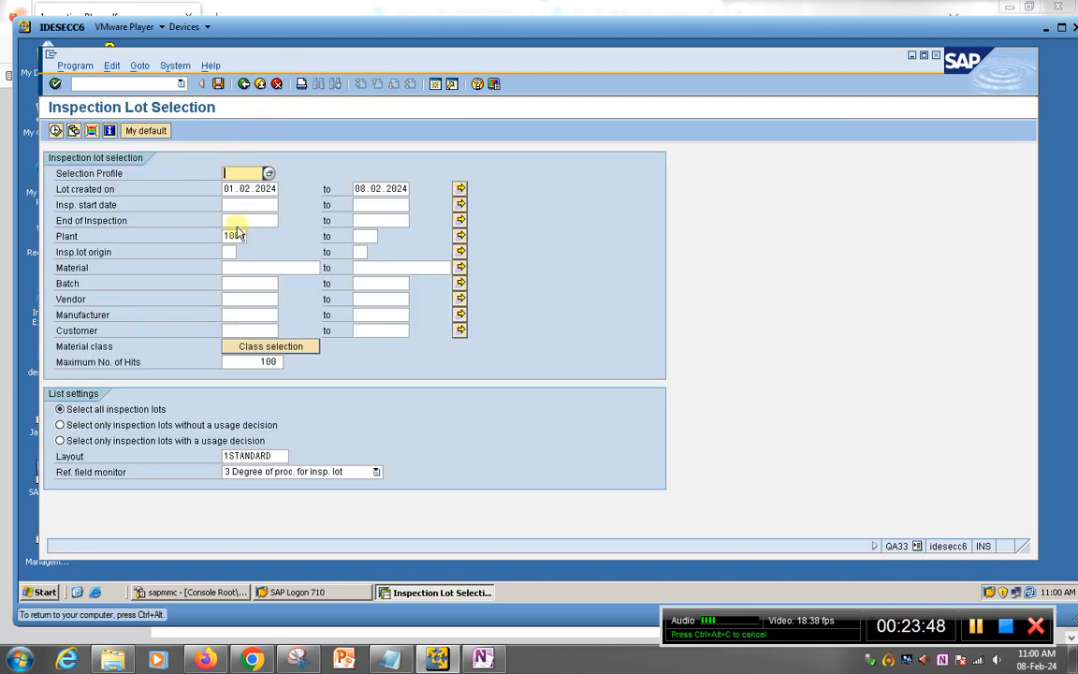
{"action": "left_click_drag", "start_coordinate": [226, 192], "coordinate": [286, 188]}
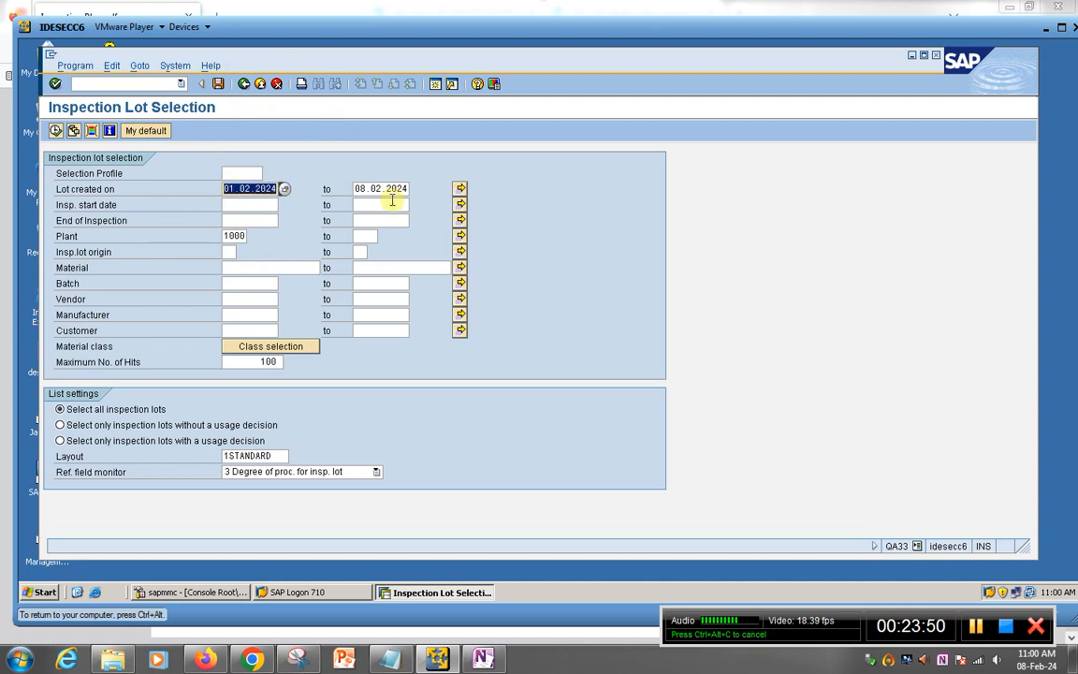
{"action": "type", "text": "090224"}
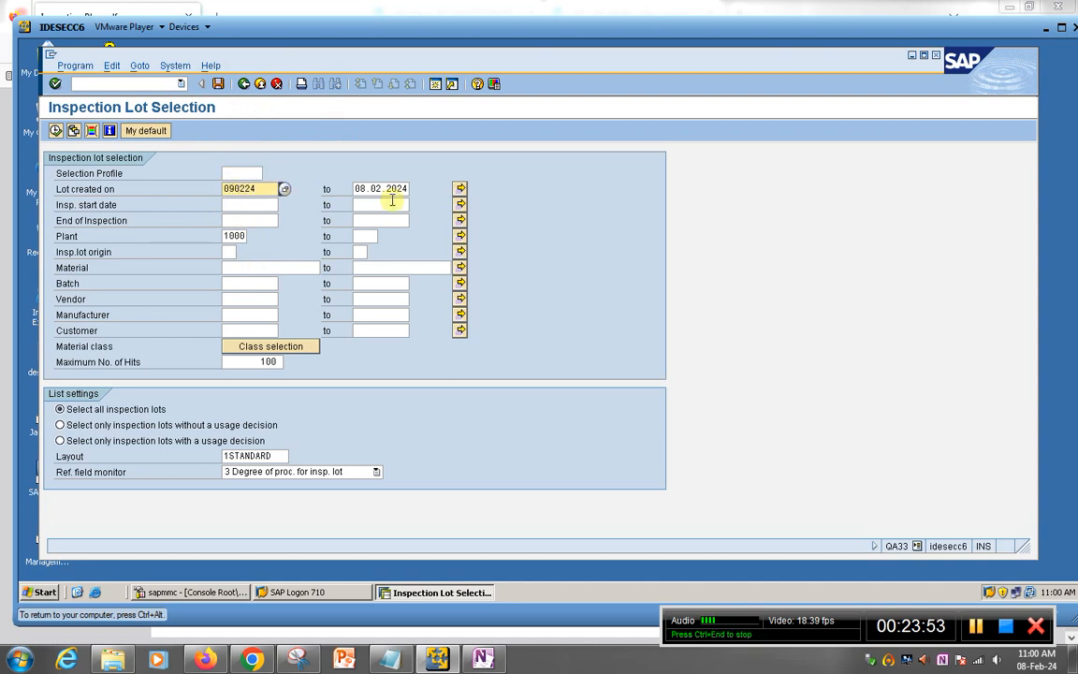
{"action": "key", "text": "Return"}
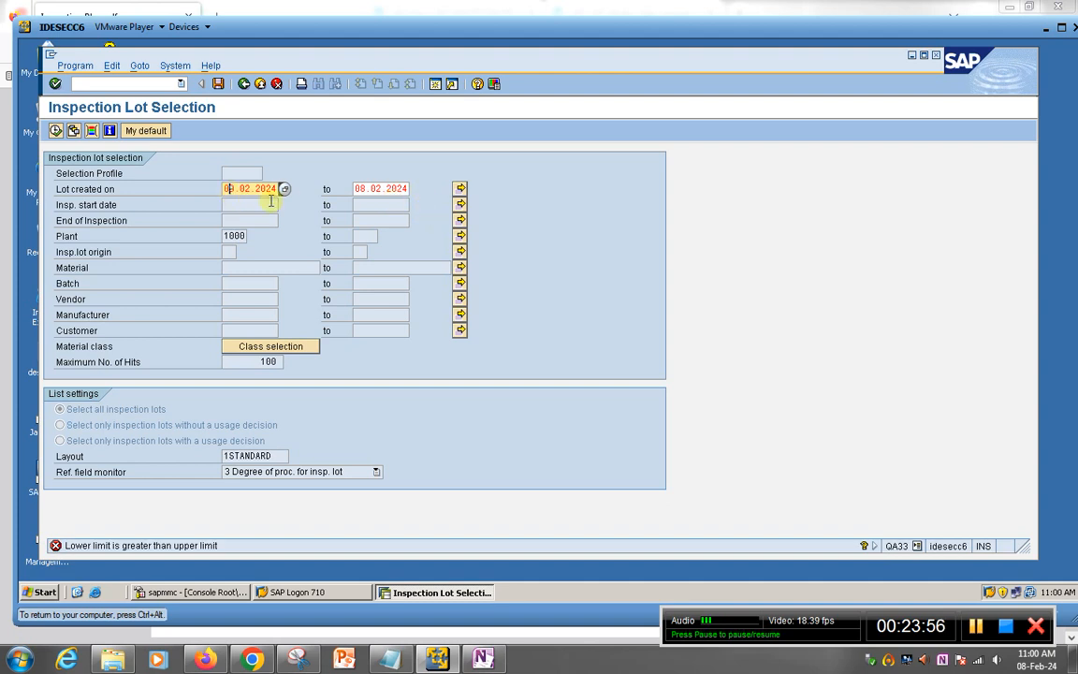
{"action": "key", "text": "Delete"}
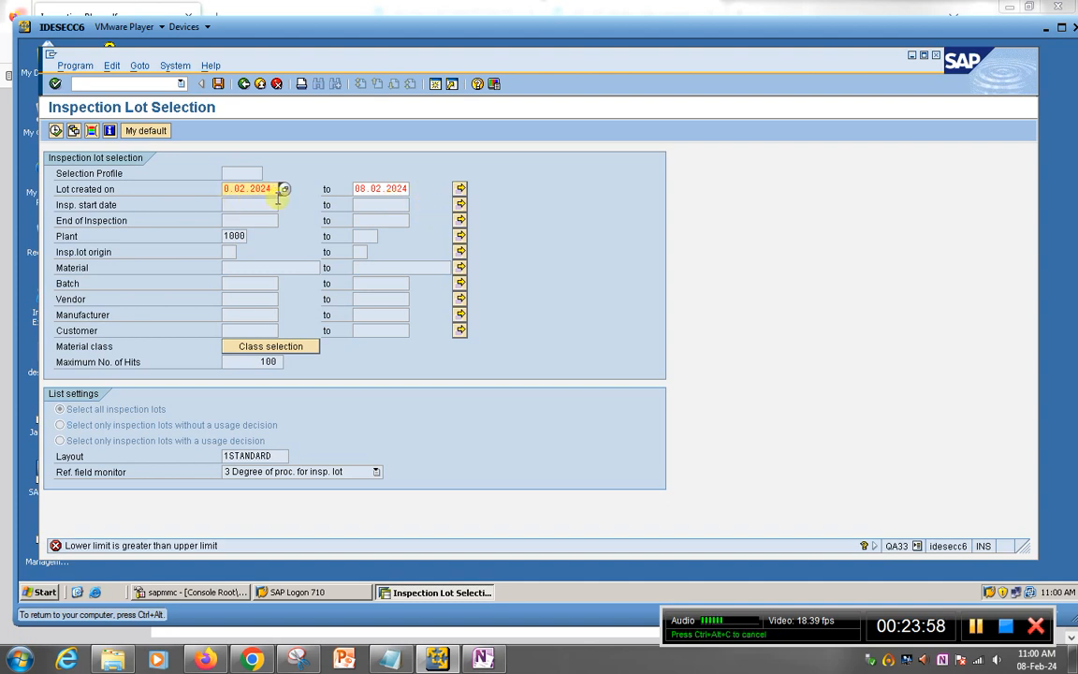
{"action": "type", "text": "8"}
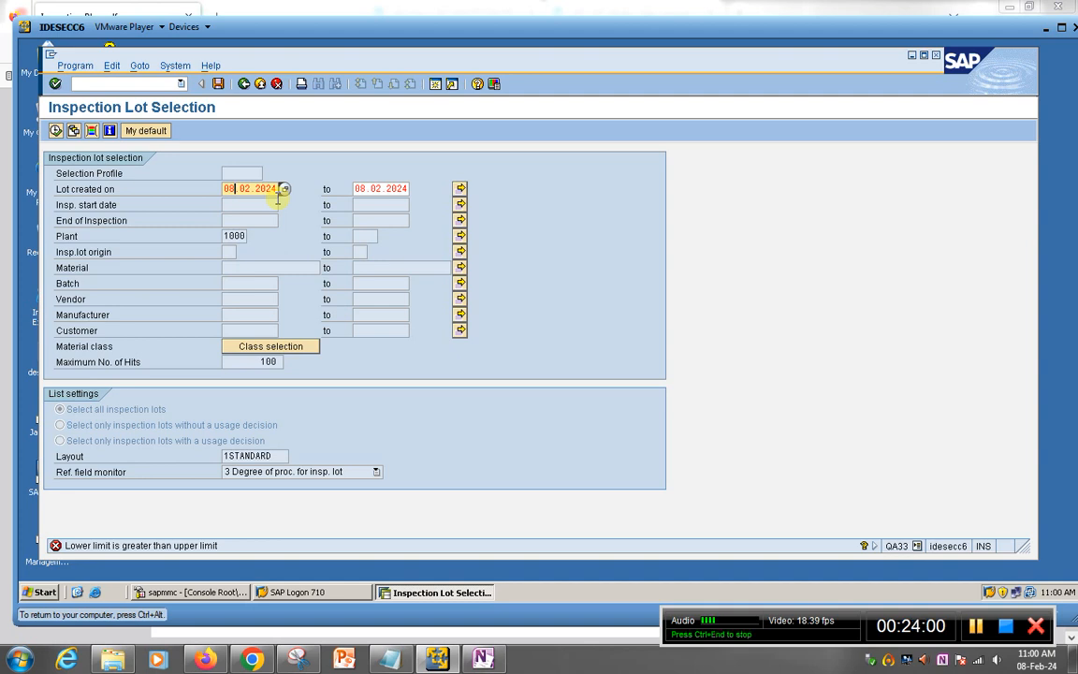
{"action": "key", "text": "Return"}
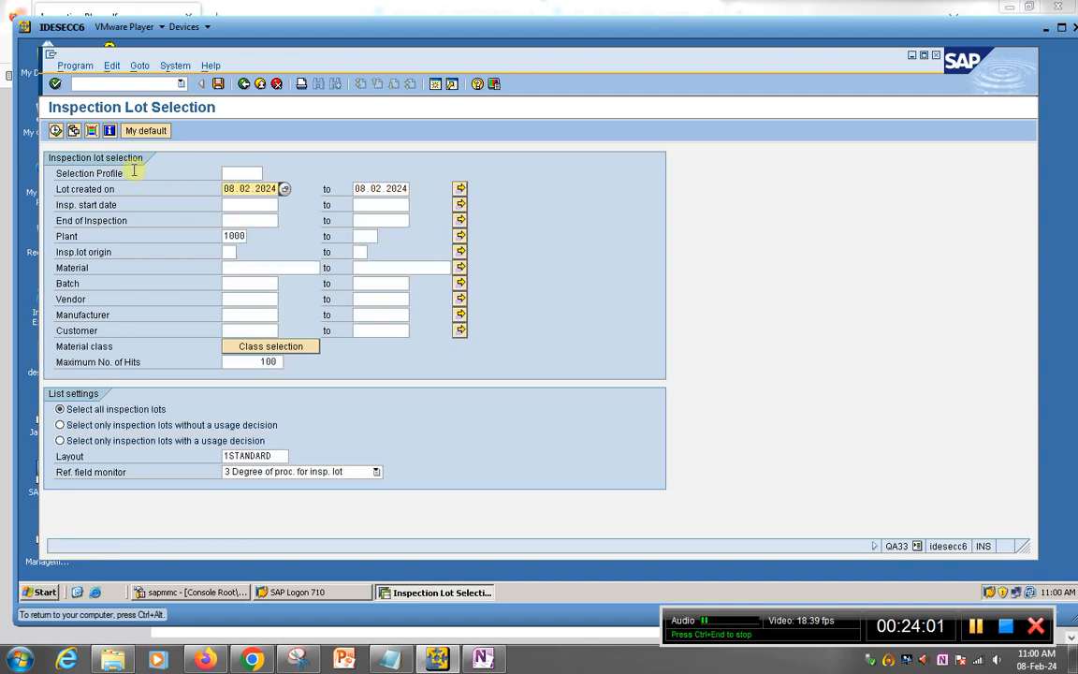
{"action": "left_click", "coordinate": [54, 131]}
{"action": "left_click", "coordinate": [55, 174]}
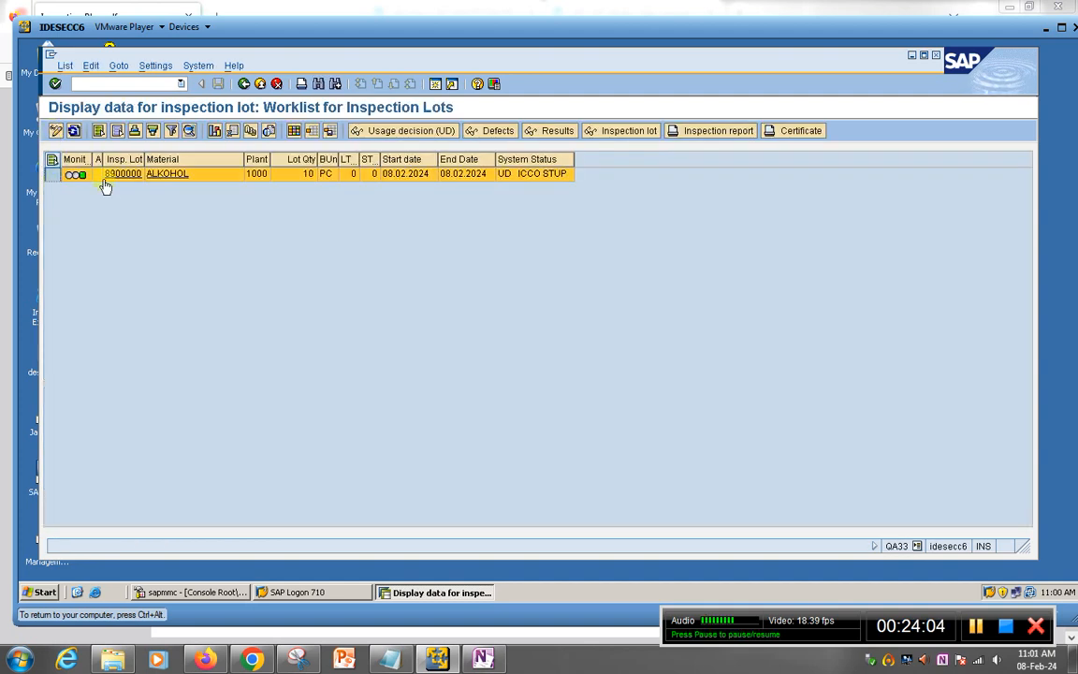
{"action": "left_click", "coordinate": [509, 178]}
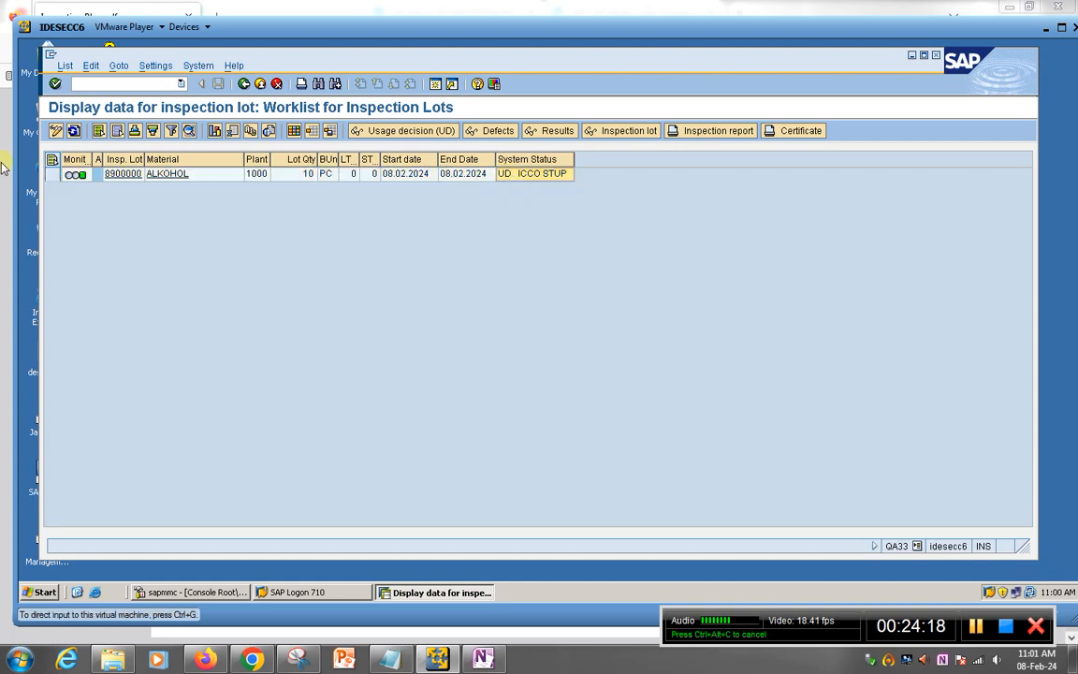
{"action": "left_click", "coordinate": [52, 174]}
{"action": "left_click", "coordinate": [556, 131]}
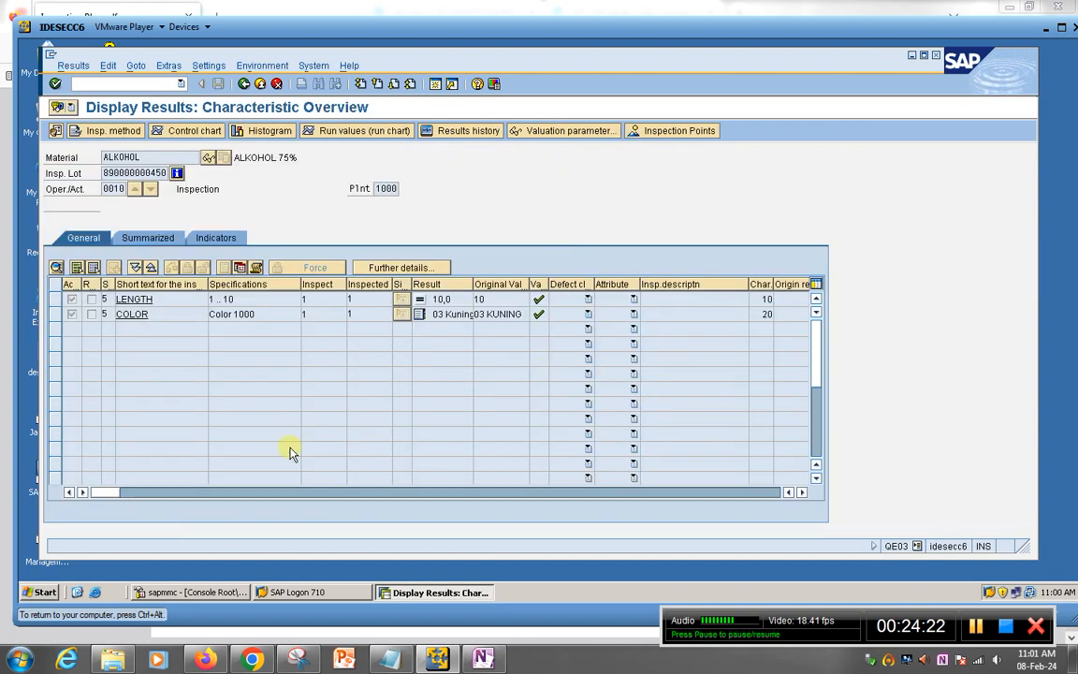
{"action": "left_click", "coordinate": [245, 85]}
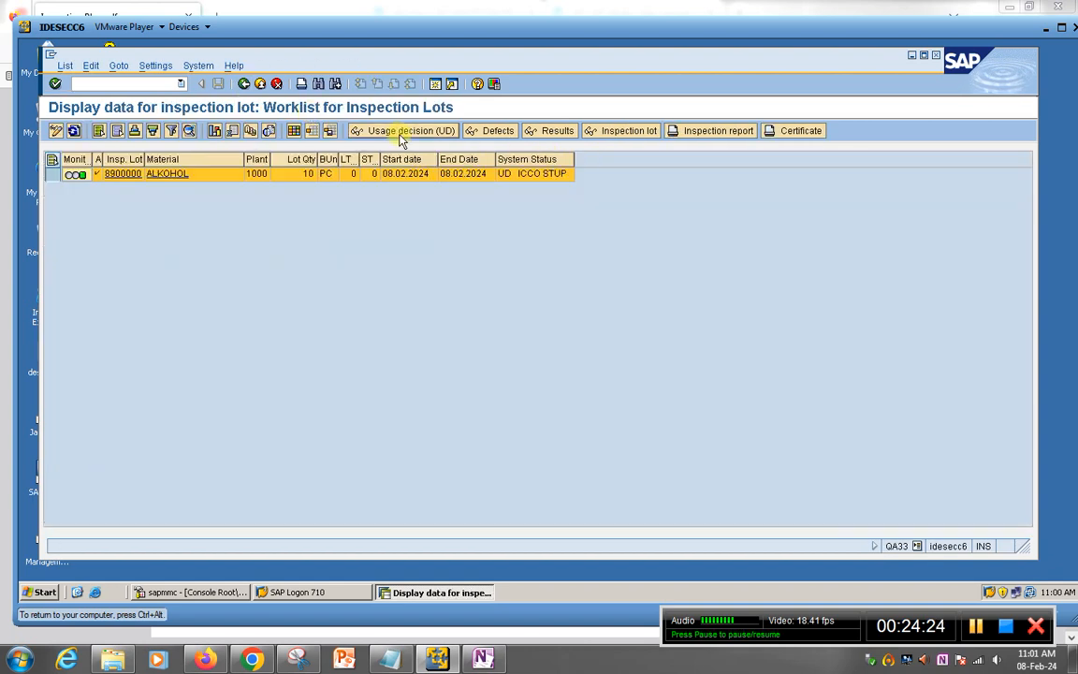
{"action": "left_click", "coordinate": [400, 131]}
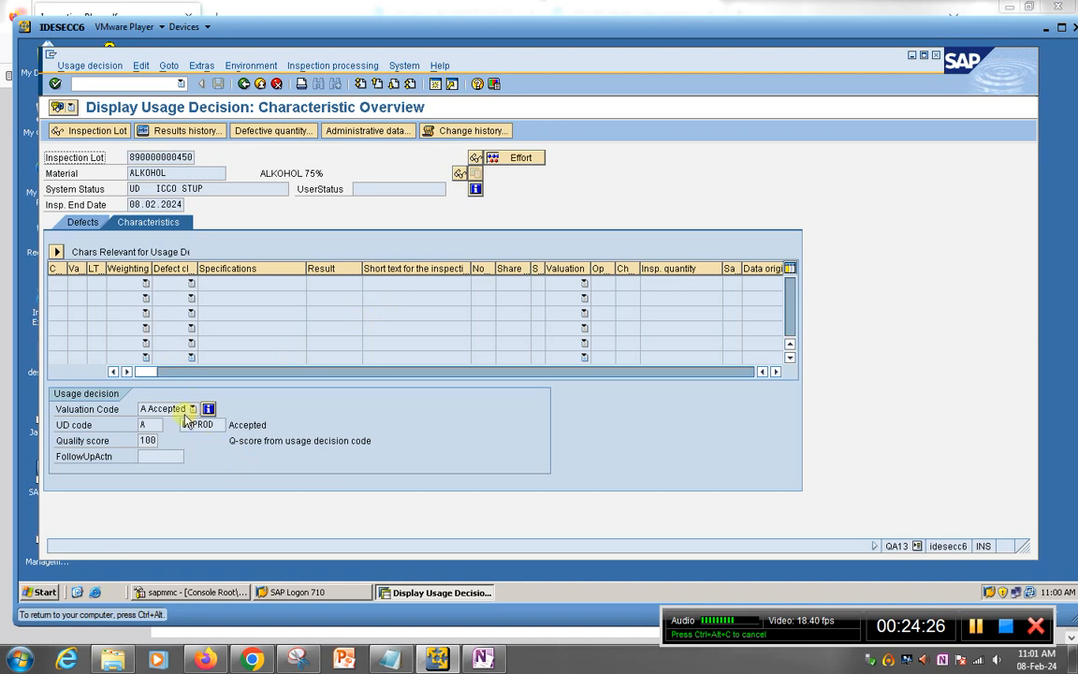
{"action": "left_click", "coordinate": [243, 85]}
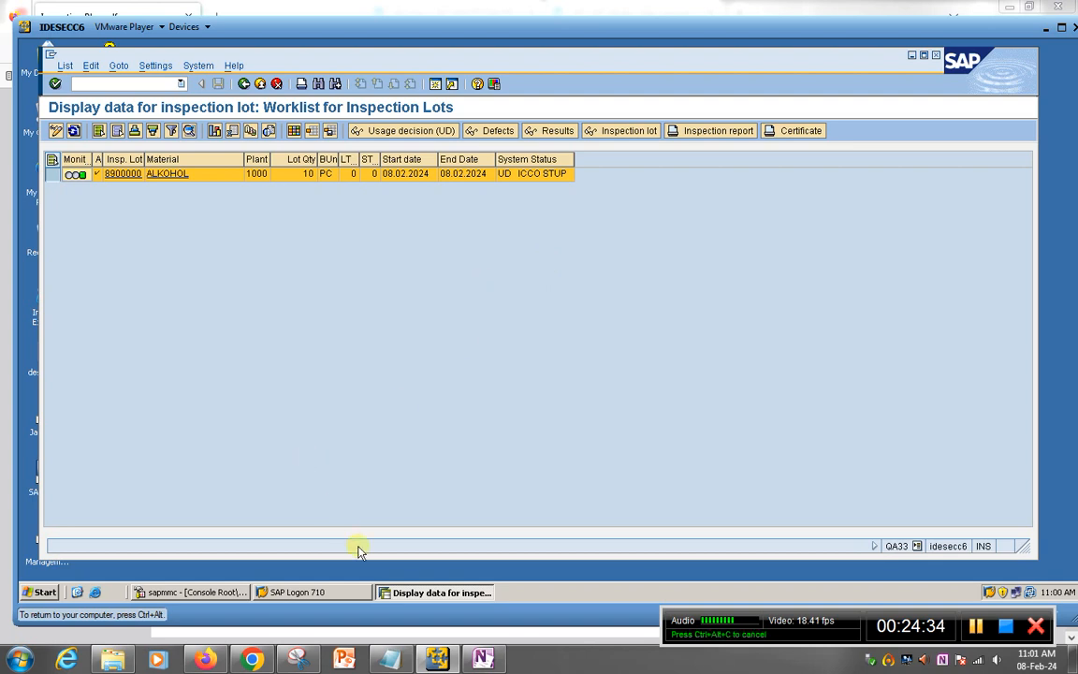
{"action": "left_click", "coordinate": [483, 658]}
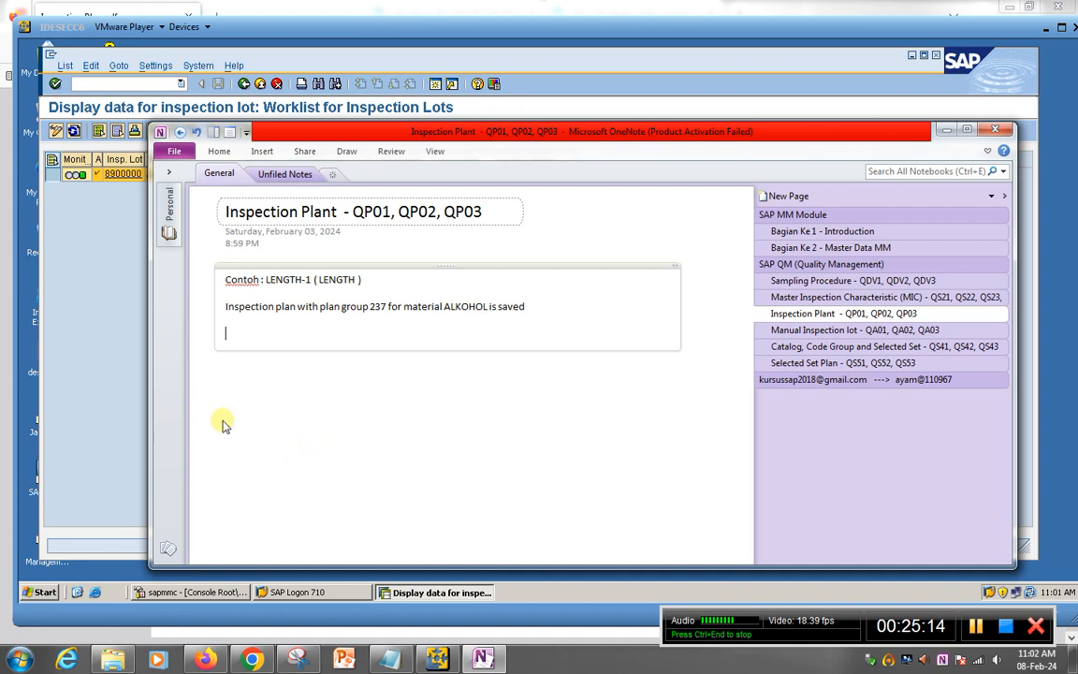
Step: Bring the SAP QA33 worklist back in front of OneNote and nudge it up-left
{"action": "left_click", "coordinate": [131, 417]}
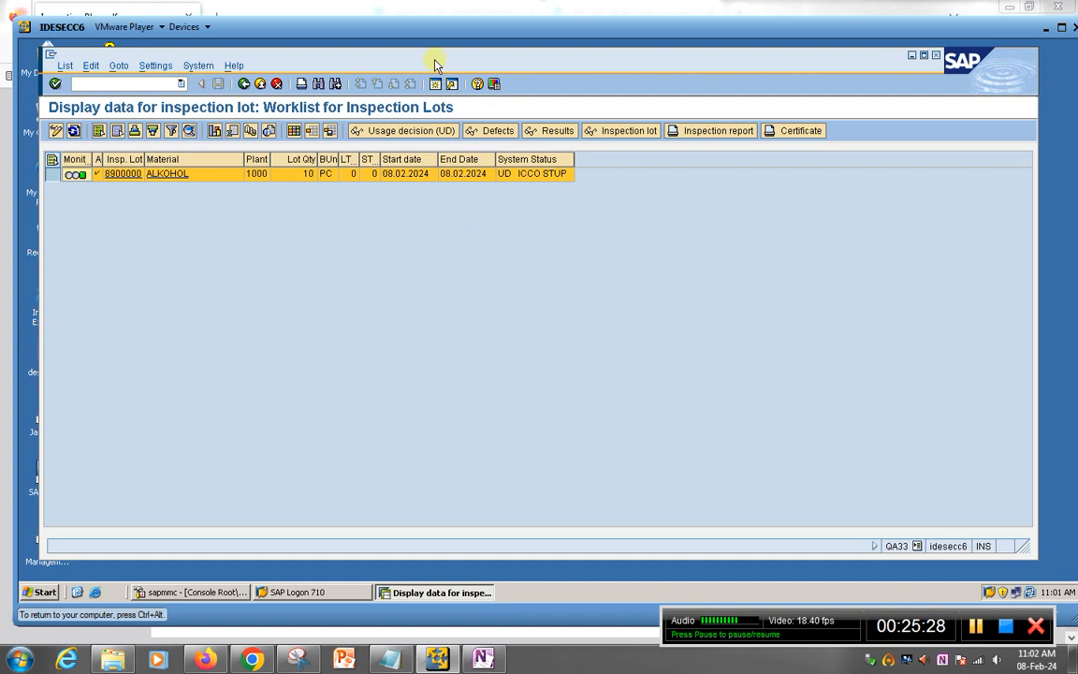
{"action": "left_click_drag", "start_coordinate": [434, 60], "coordinate": [429, 56]}
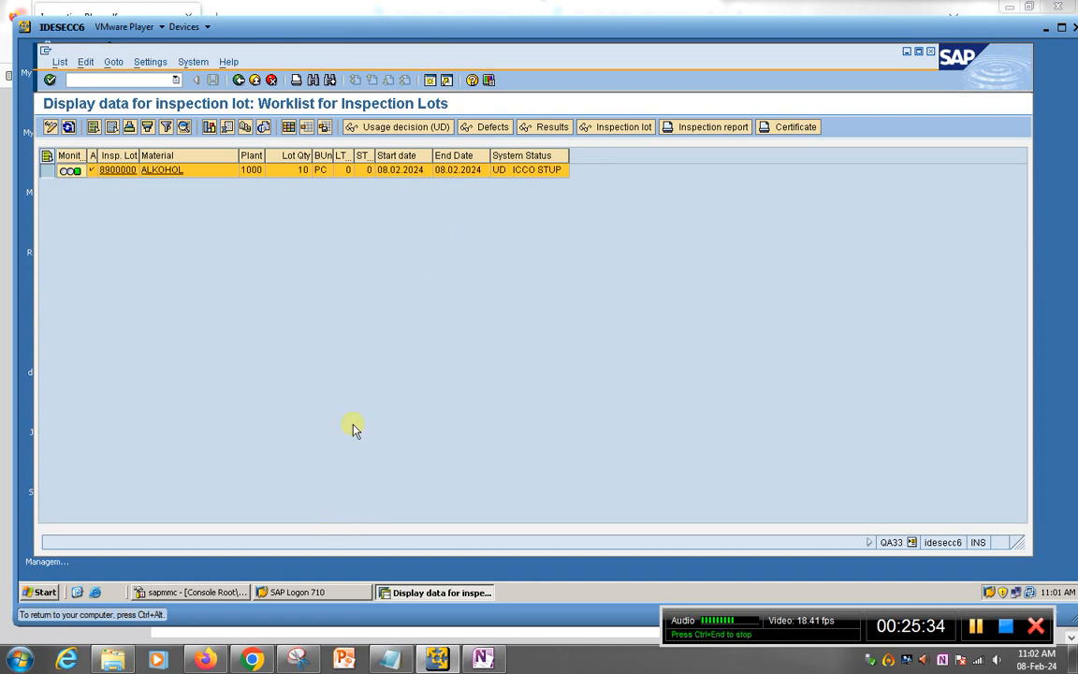
Step: Bring up Notepad and delete all of its sampling-procedure text
{"action": "left_click", "coordinate": [393, 658]}
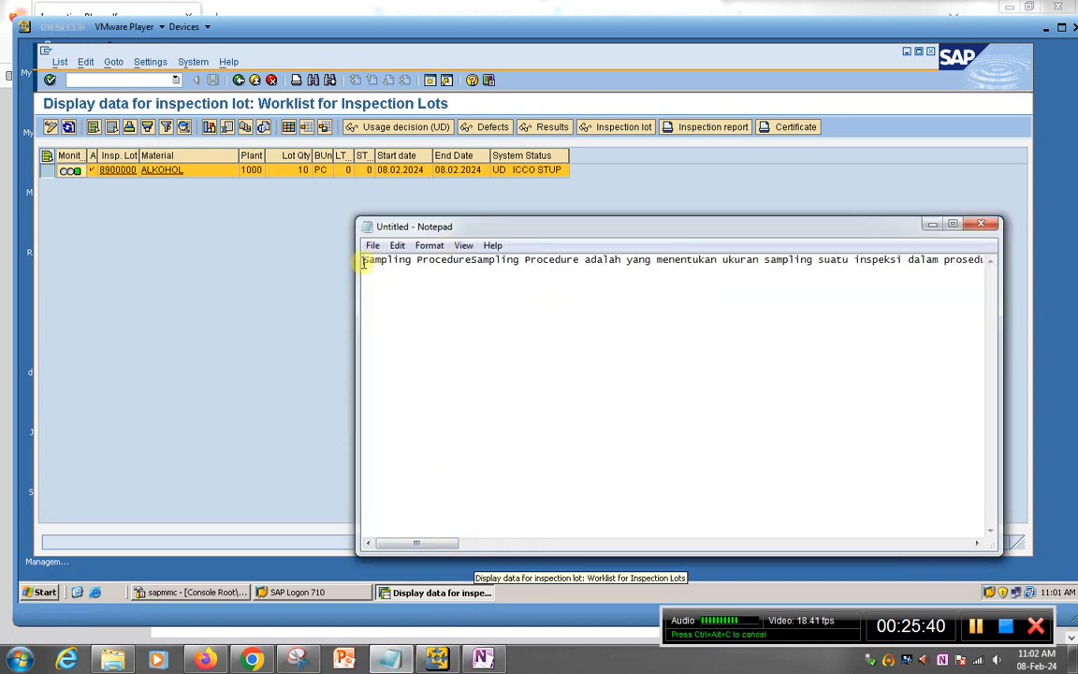
{"action": "left_click_drag", "start_coordinate": [364, 260], "coordinate": [382, 302]}
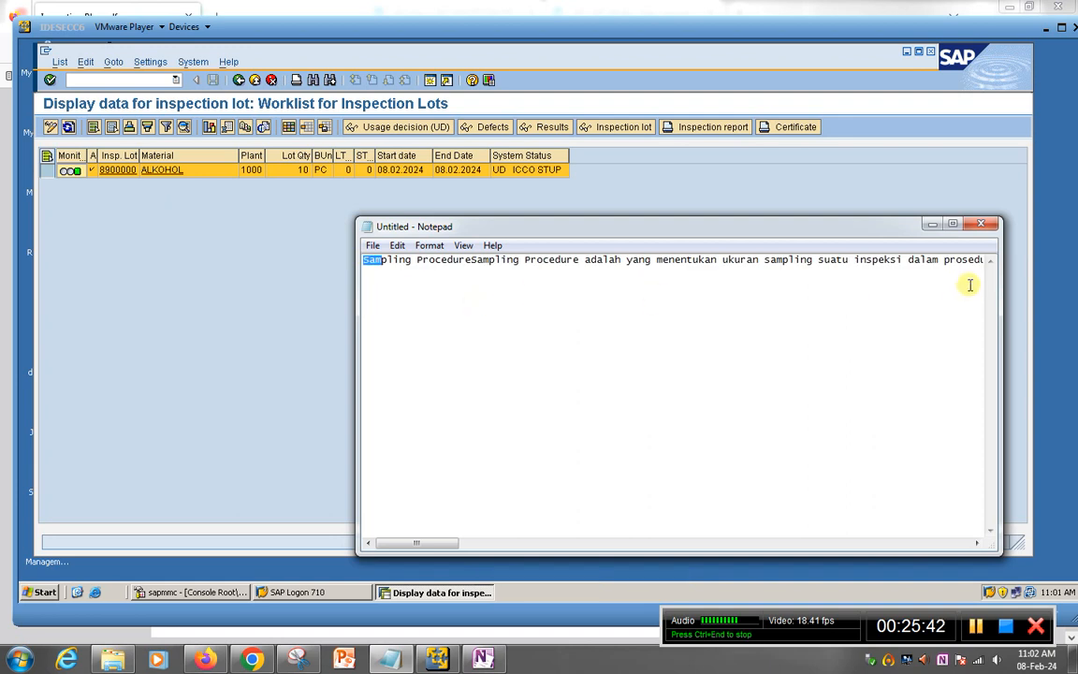
{"action": "left_click", "coordinate": [398, 264]}
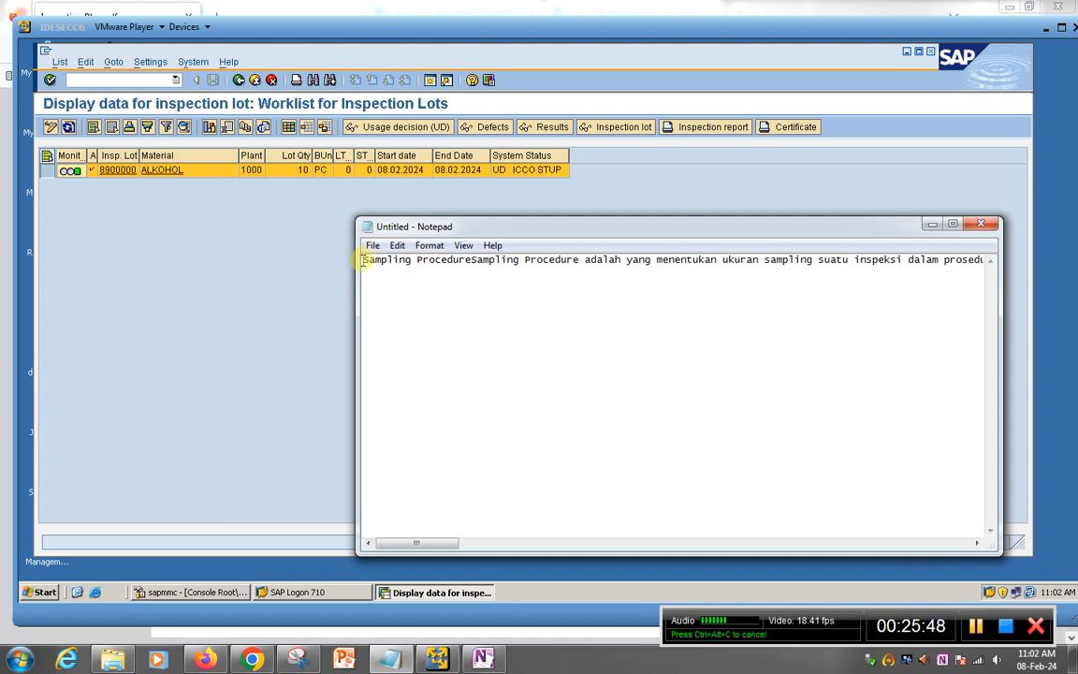
{"action": "key", "text": "ctrl+a"}
{"action": "key", "text": "Delete"}
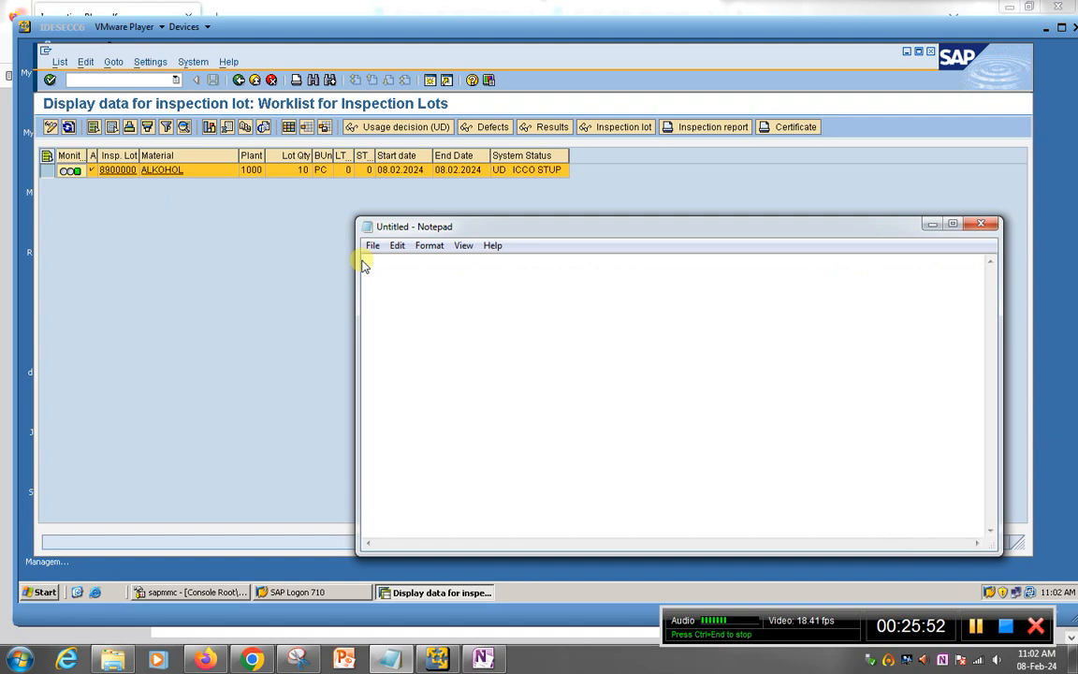
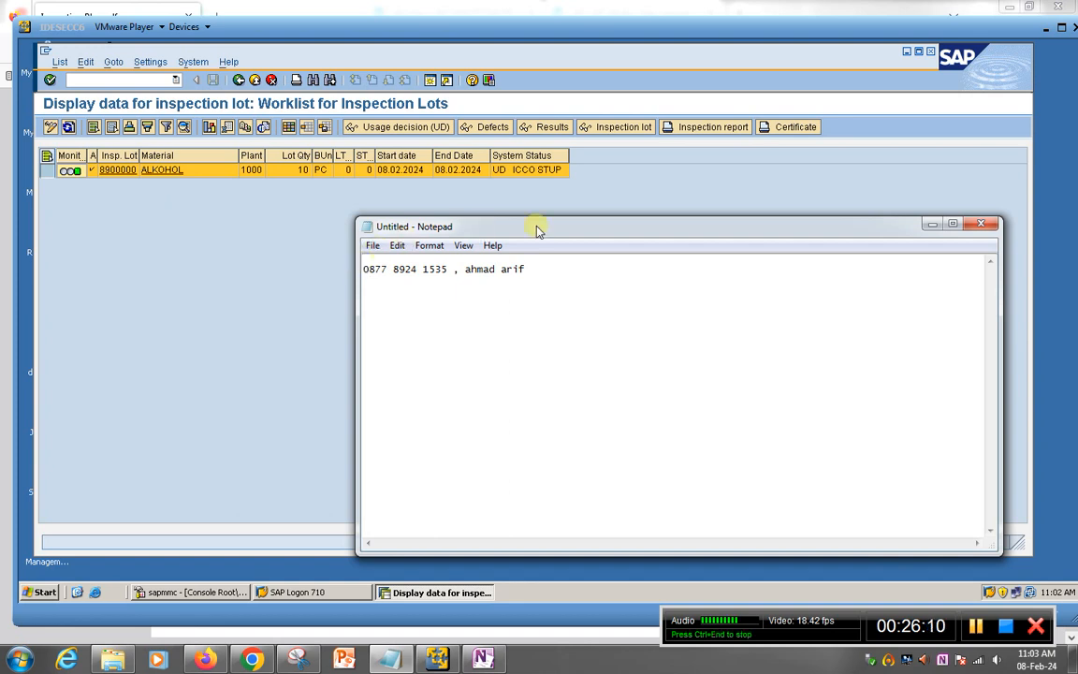
Step: Enter the contact's phone number followed by their name, correcting typos
{"action": "left_click_drag", "start_coordinate": [537, 230], "coordinate": [504, 222]}
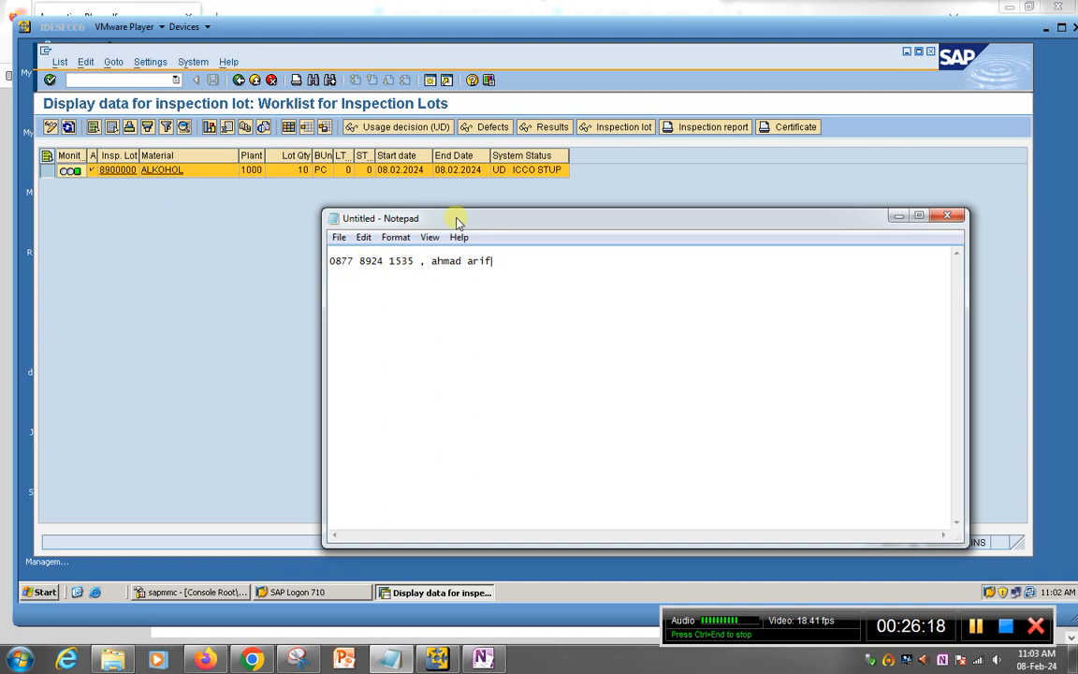
{"action": "left_click_drag", "start_coordinate": [457, 220], "coordinate": [448, 211]}
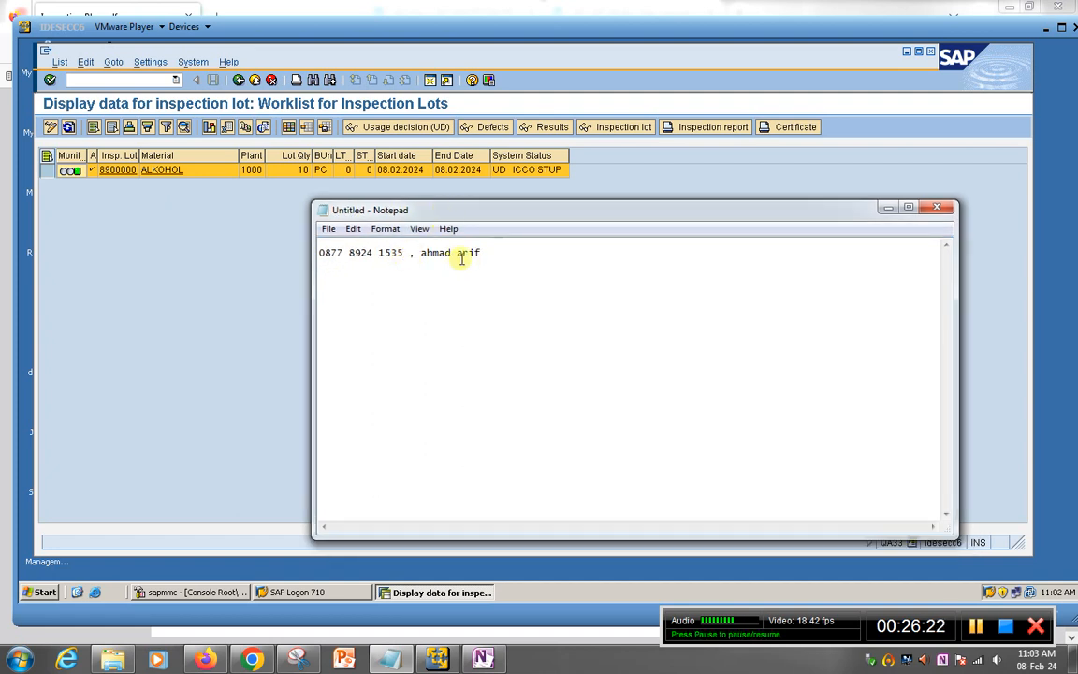
{"action": "key", "text": "BackSpace"}
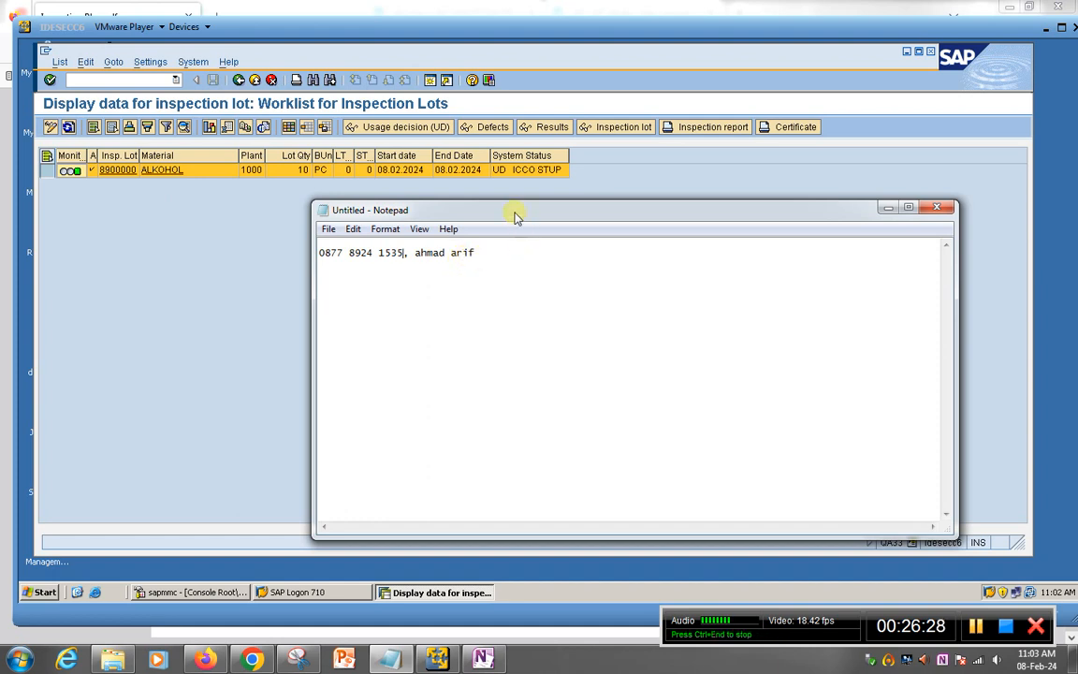
{"action": "left_click_drag", "start_coordinate": [472, 217], "coordinate": [450, 207]}
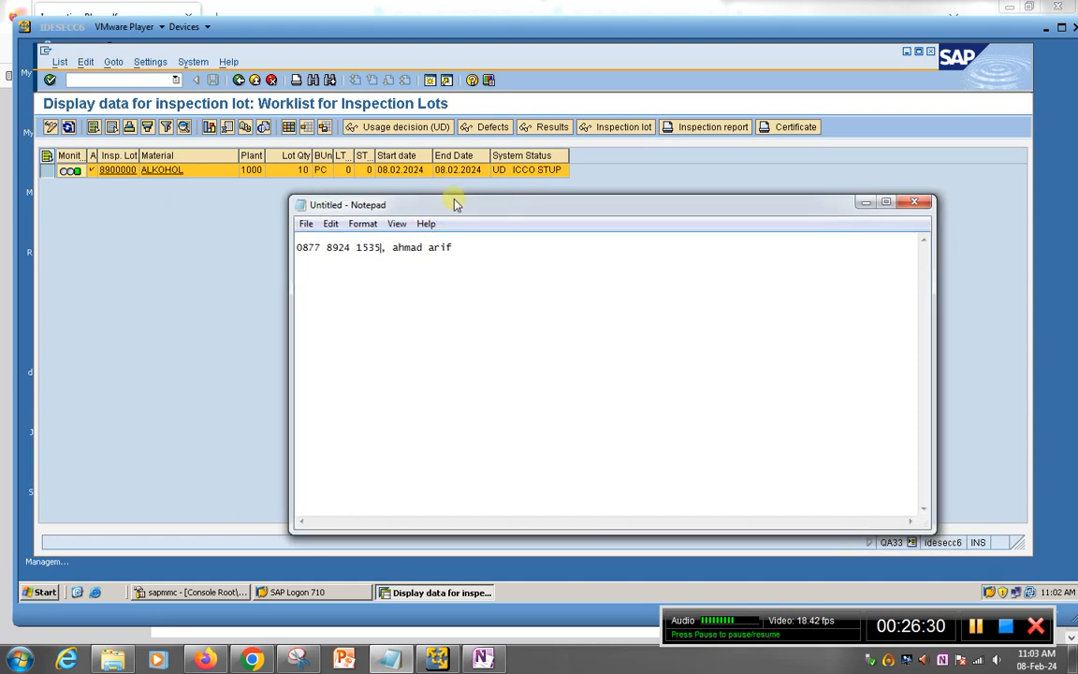